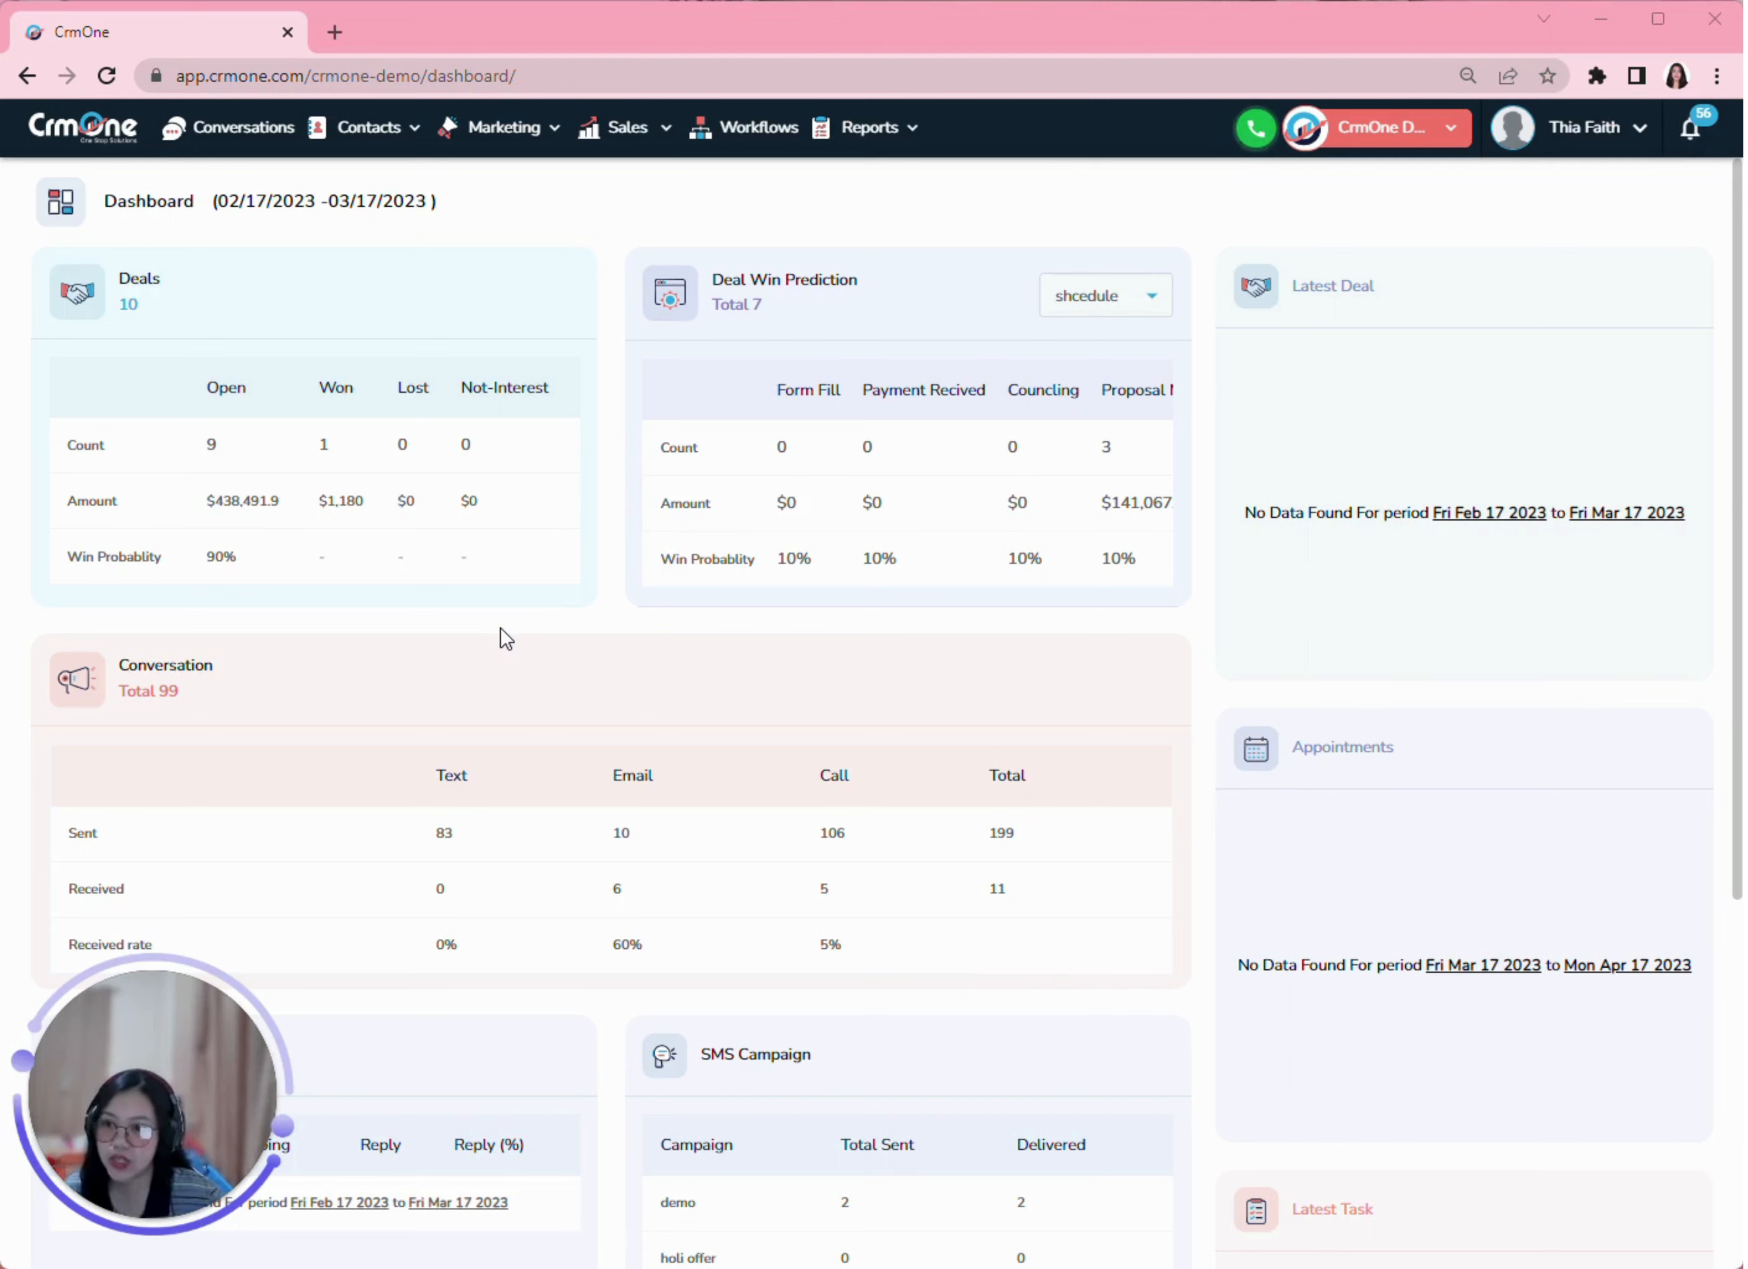
Step: Build a new Sales funnel from the first Sales Funnel template, the one with nine pages starting with a Squeeze Page
click(522, 138)
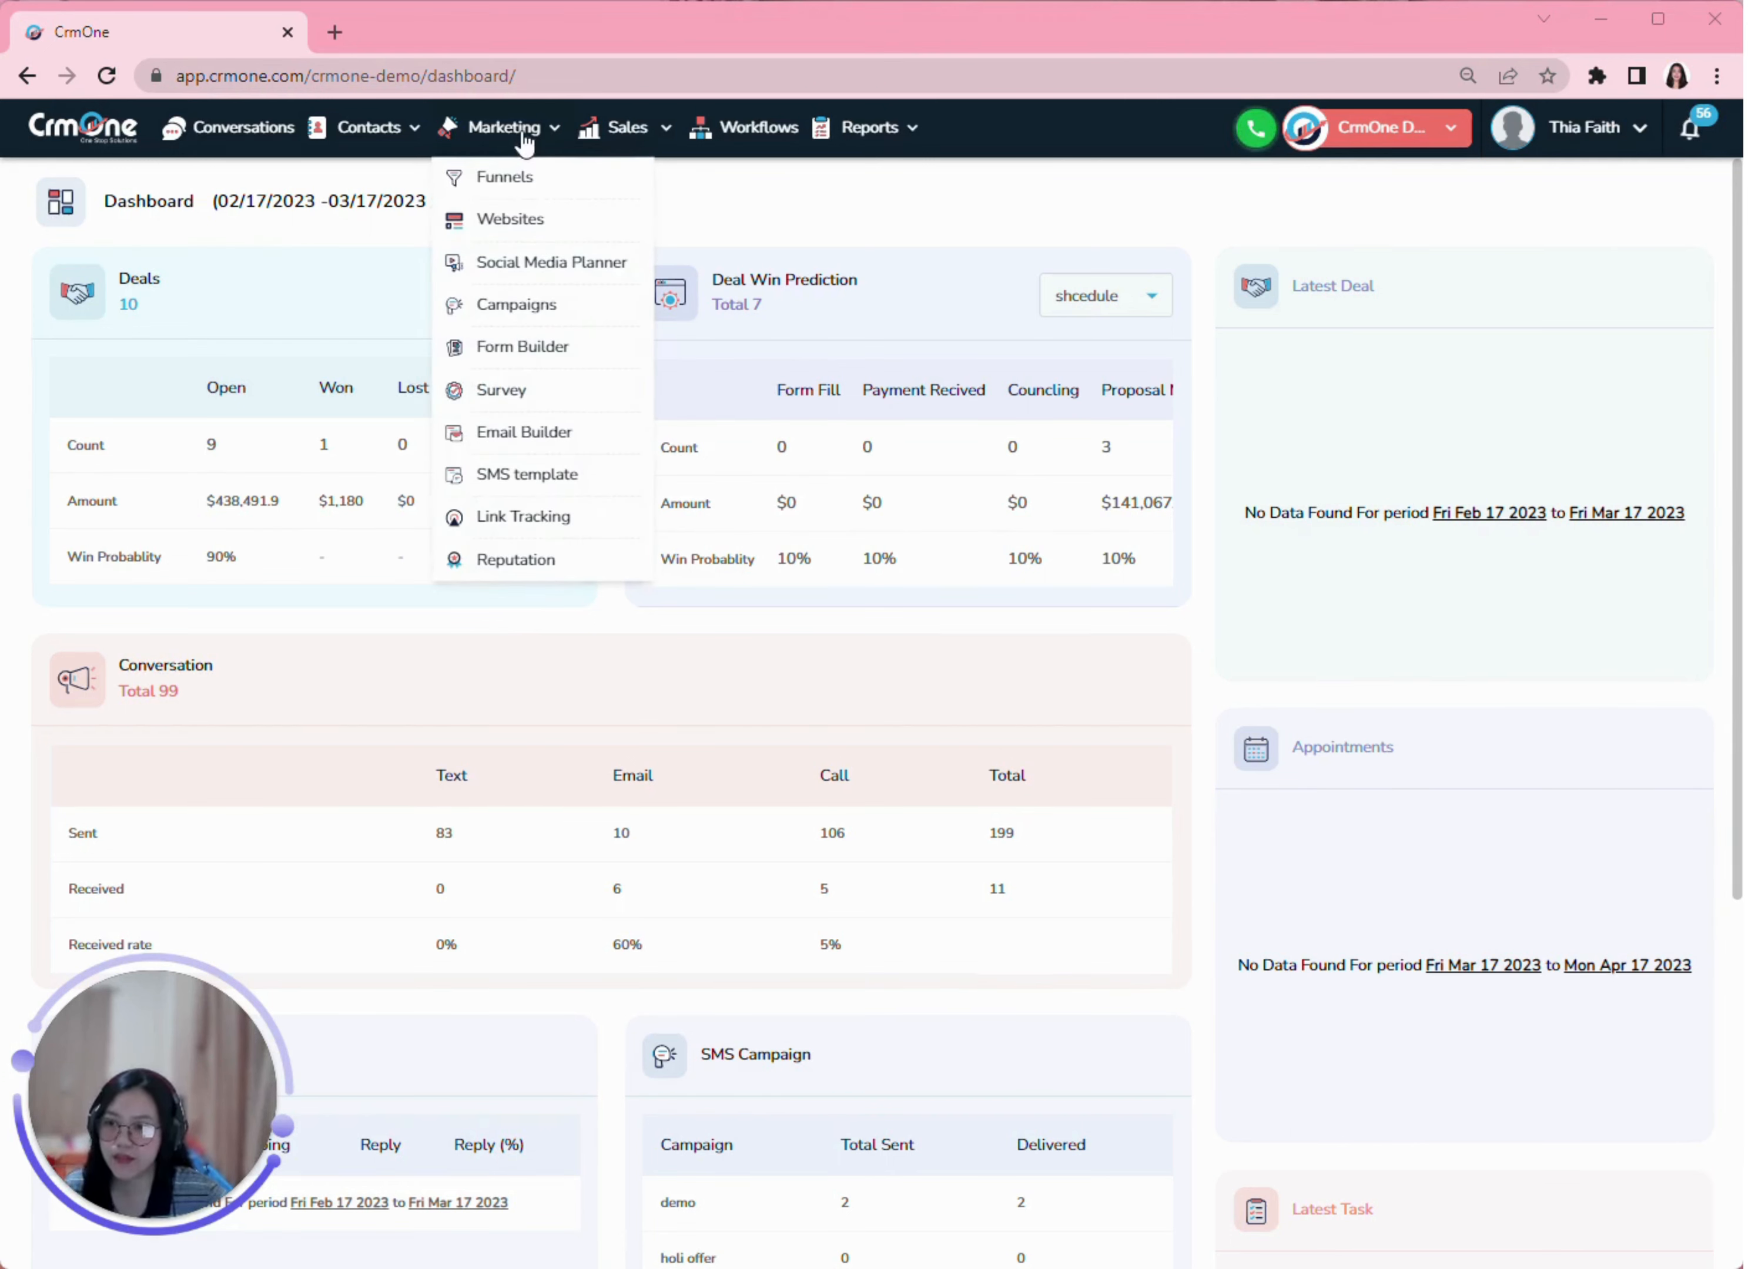
click(502, 186)
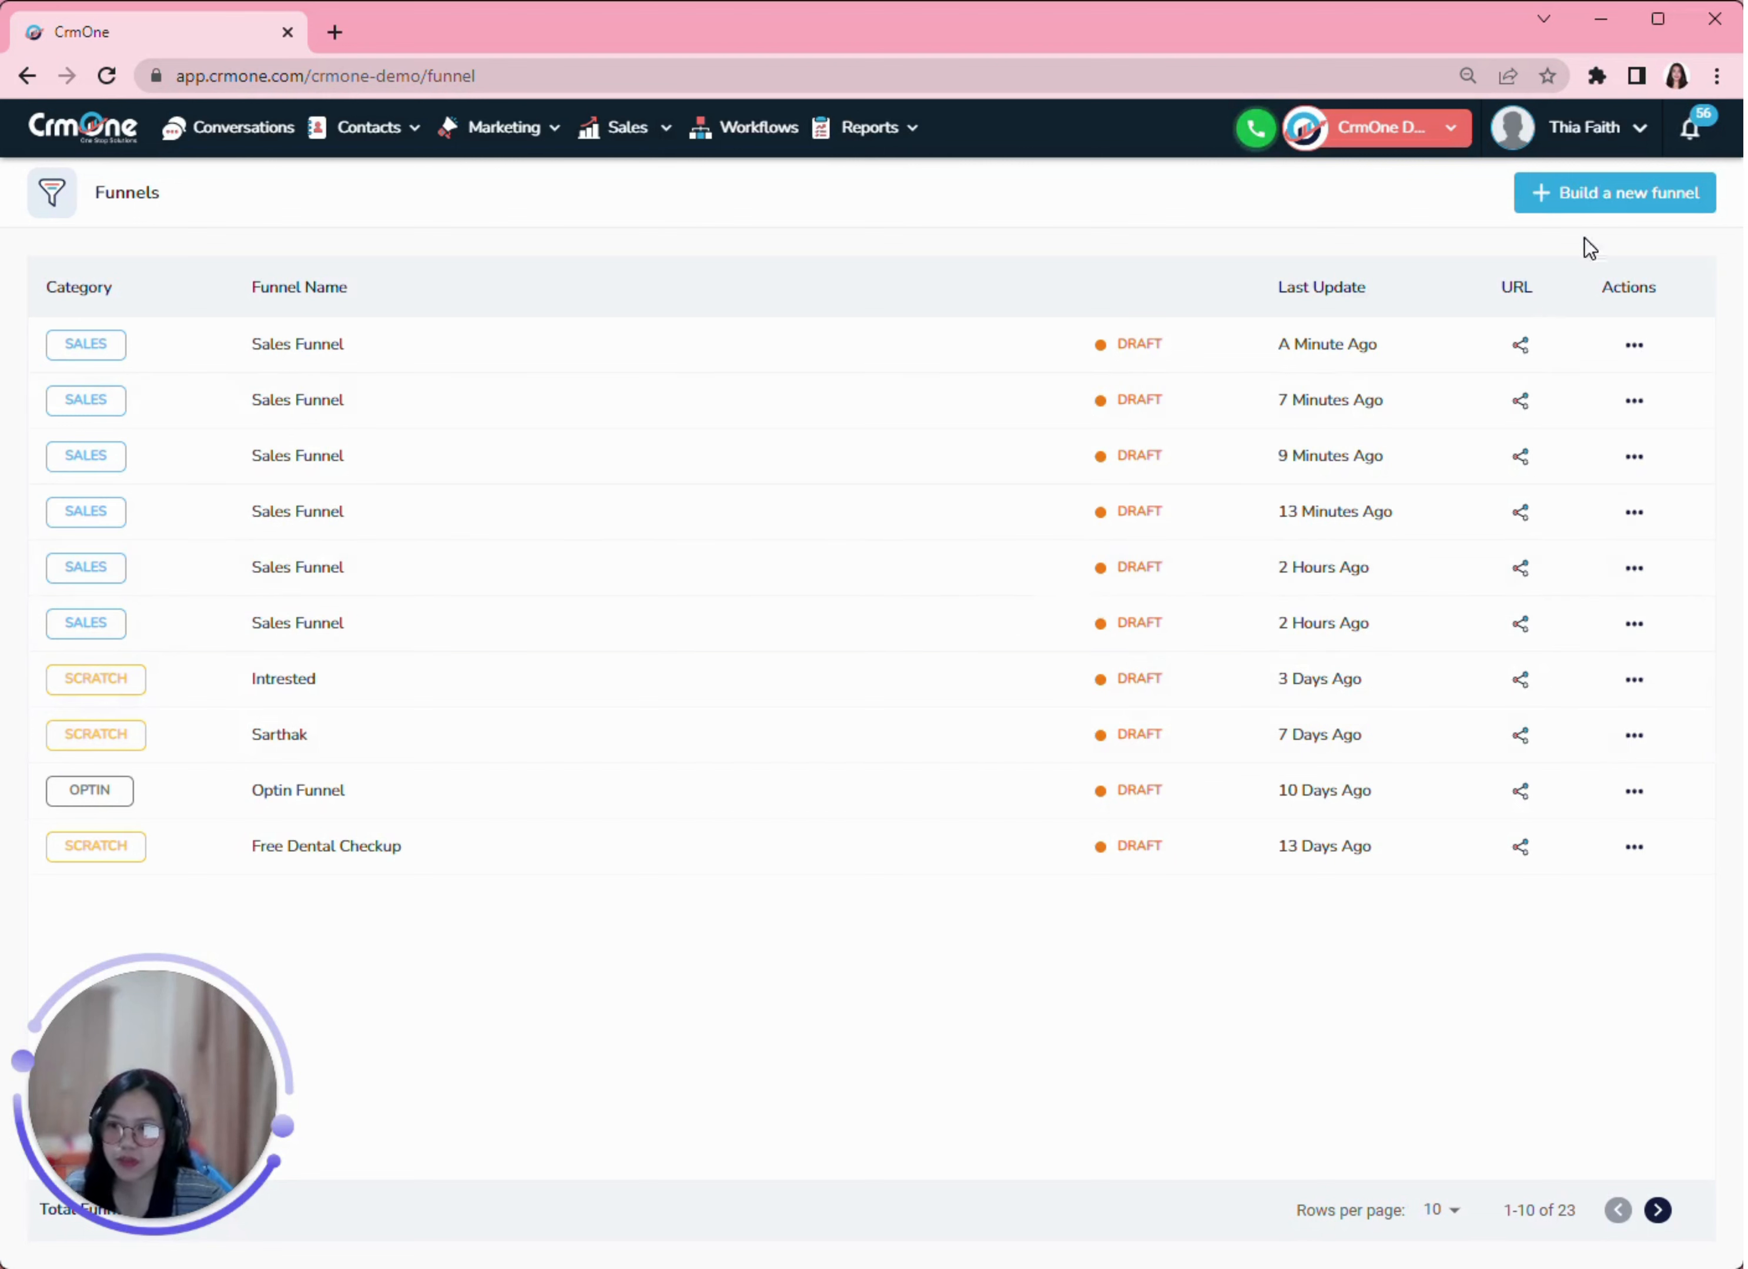
click(1573, 209)
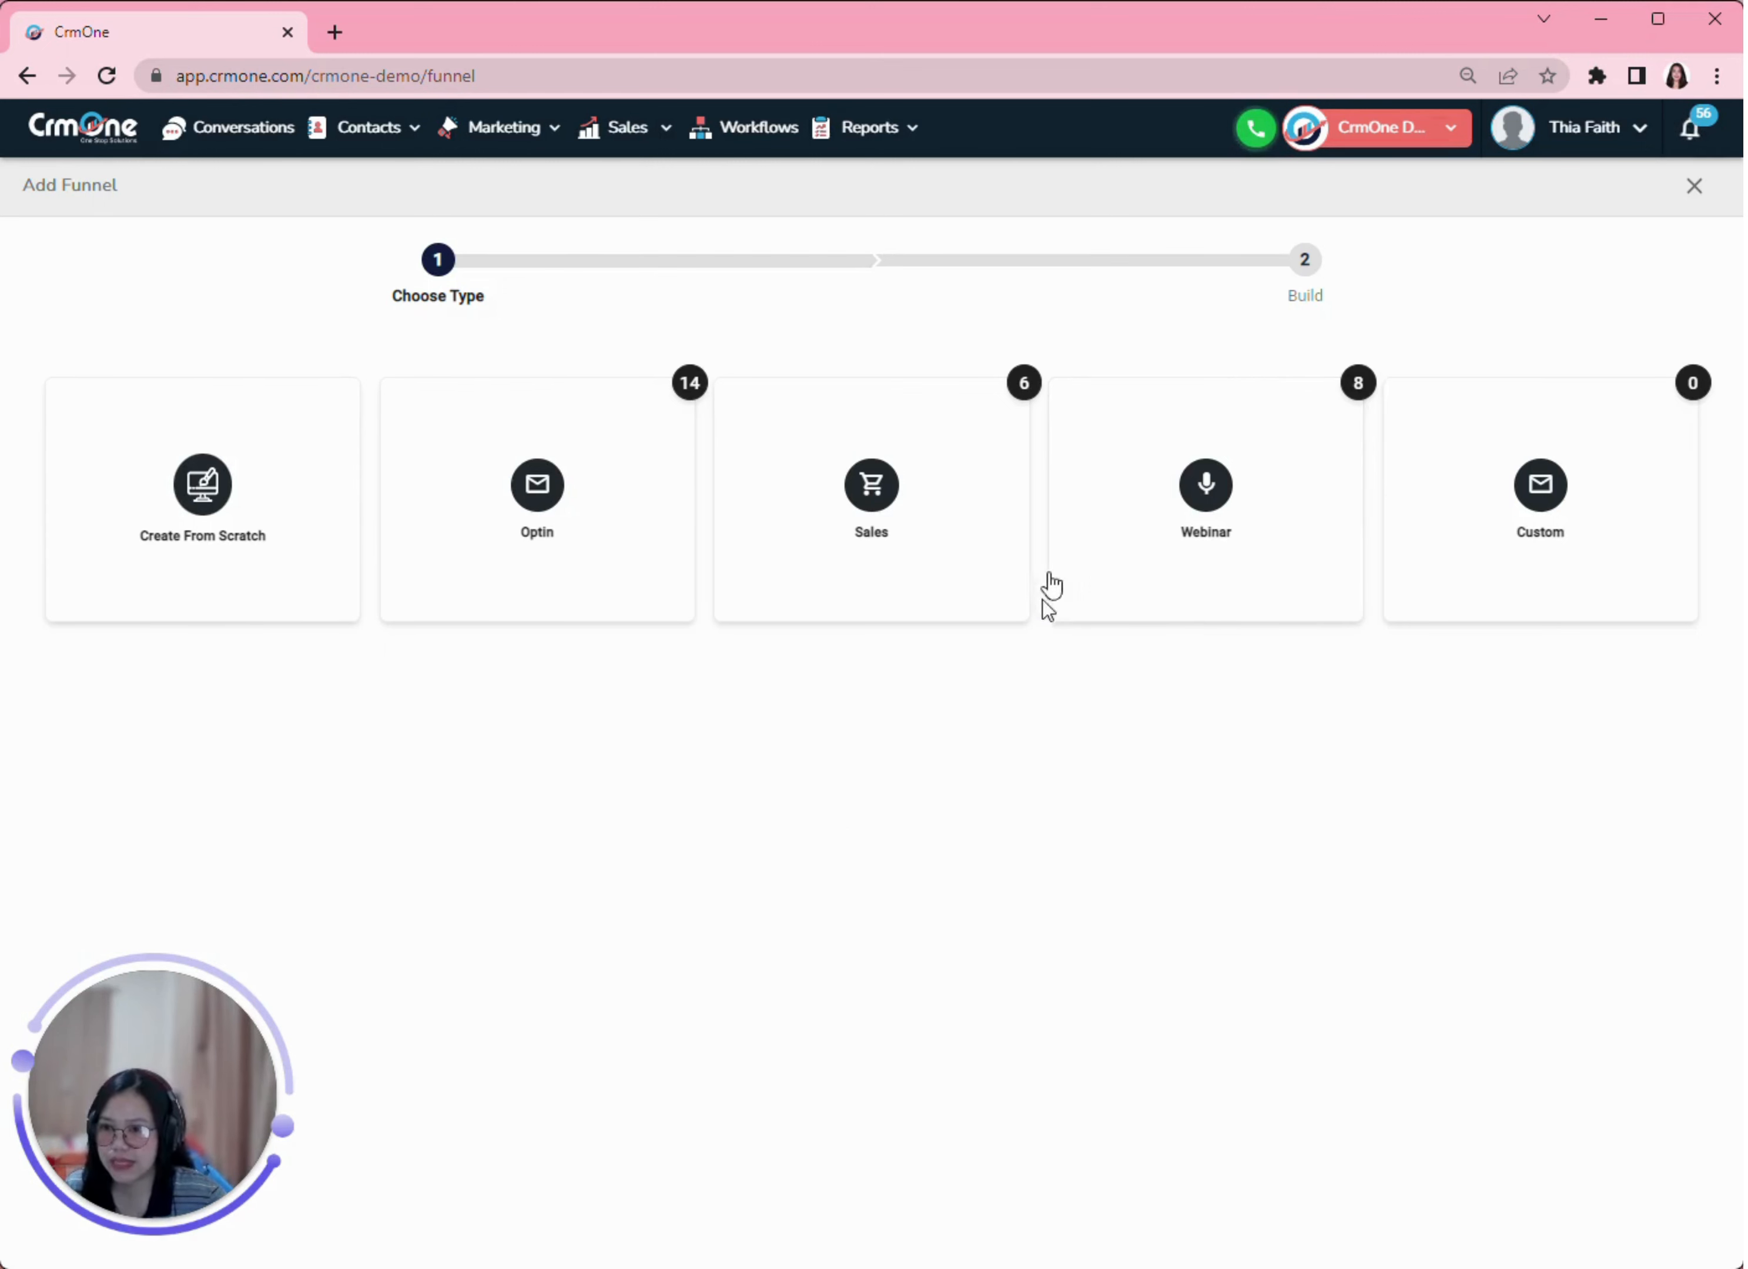
click(904, 533)
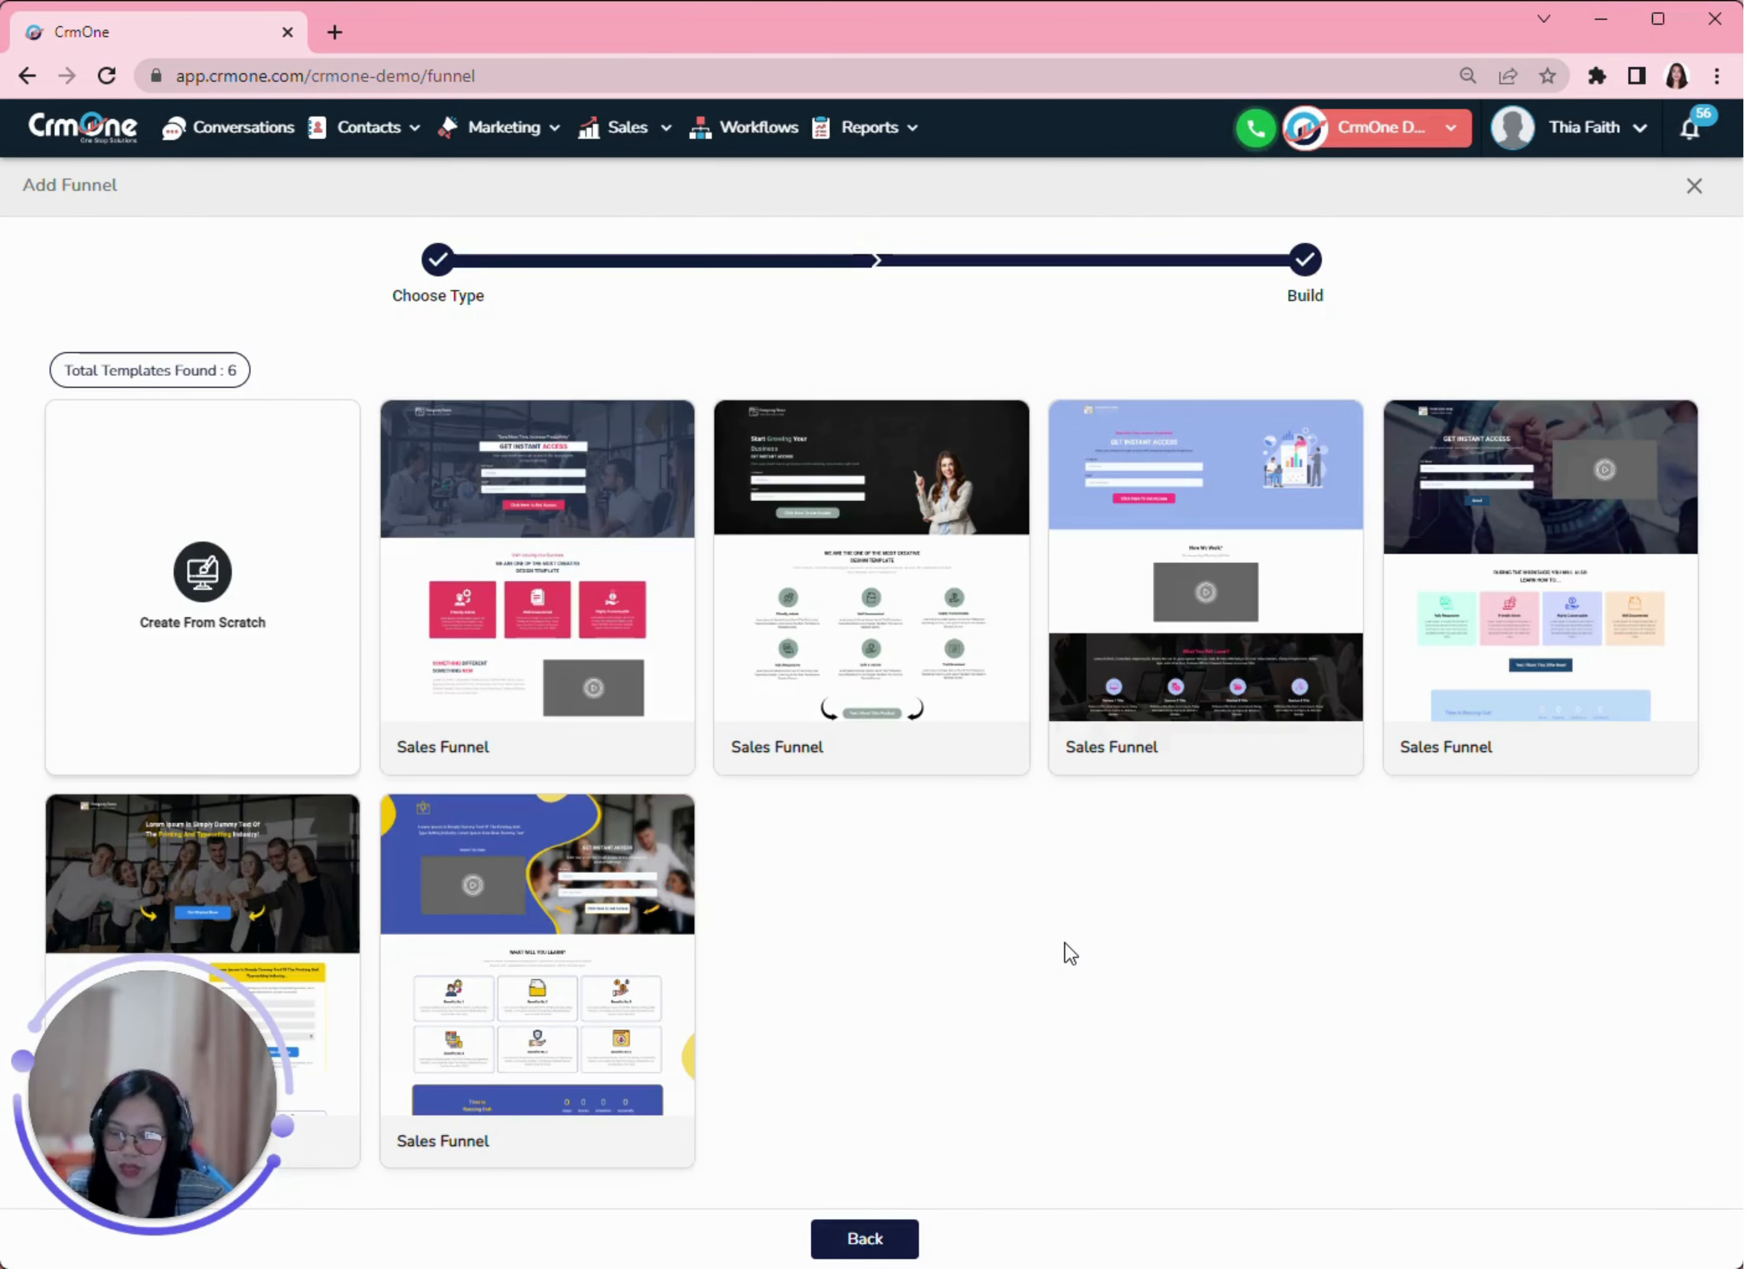
click(581, 626)
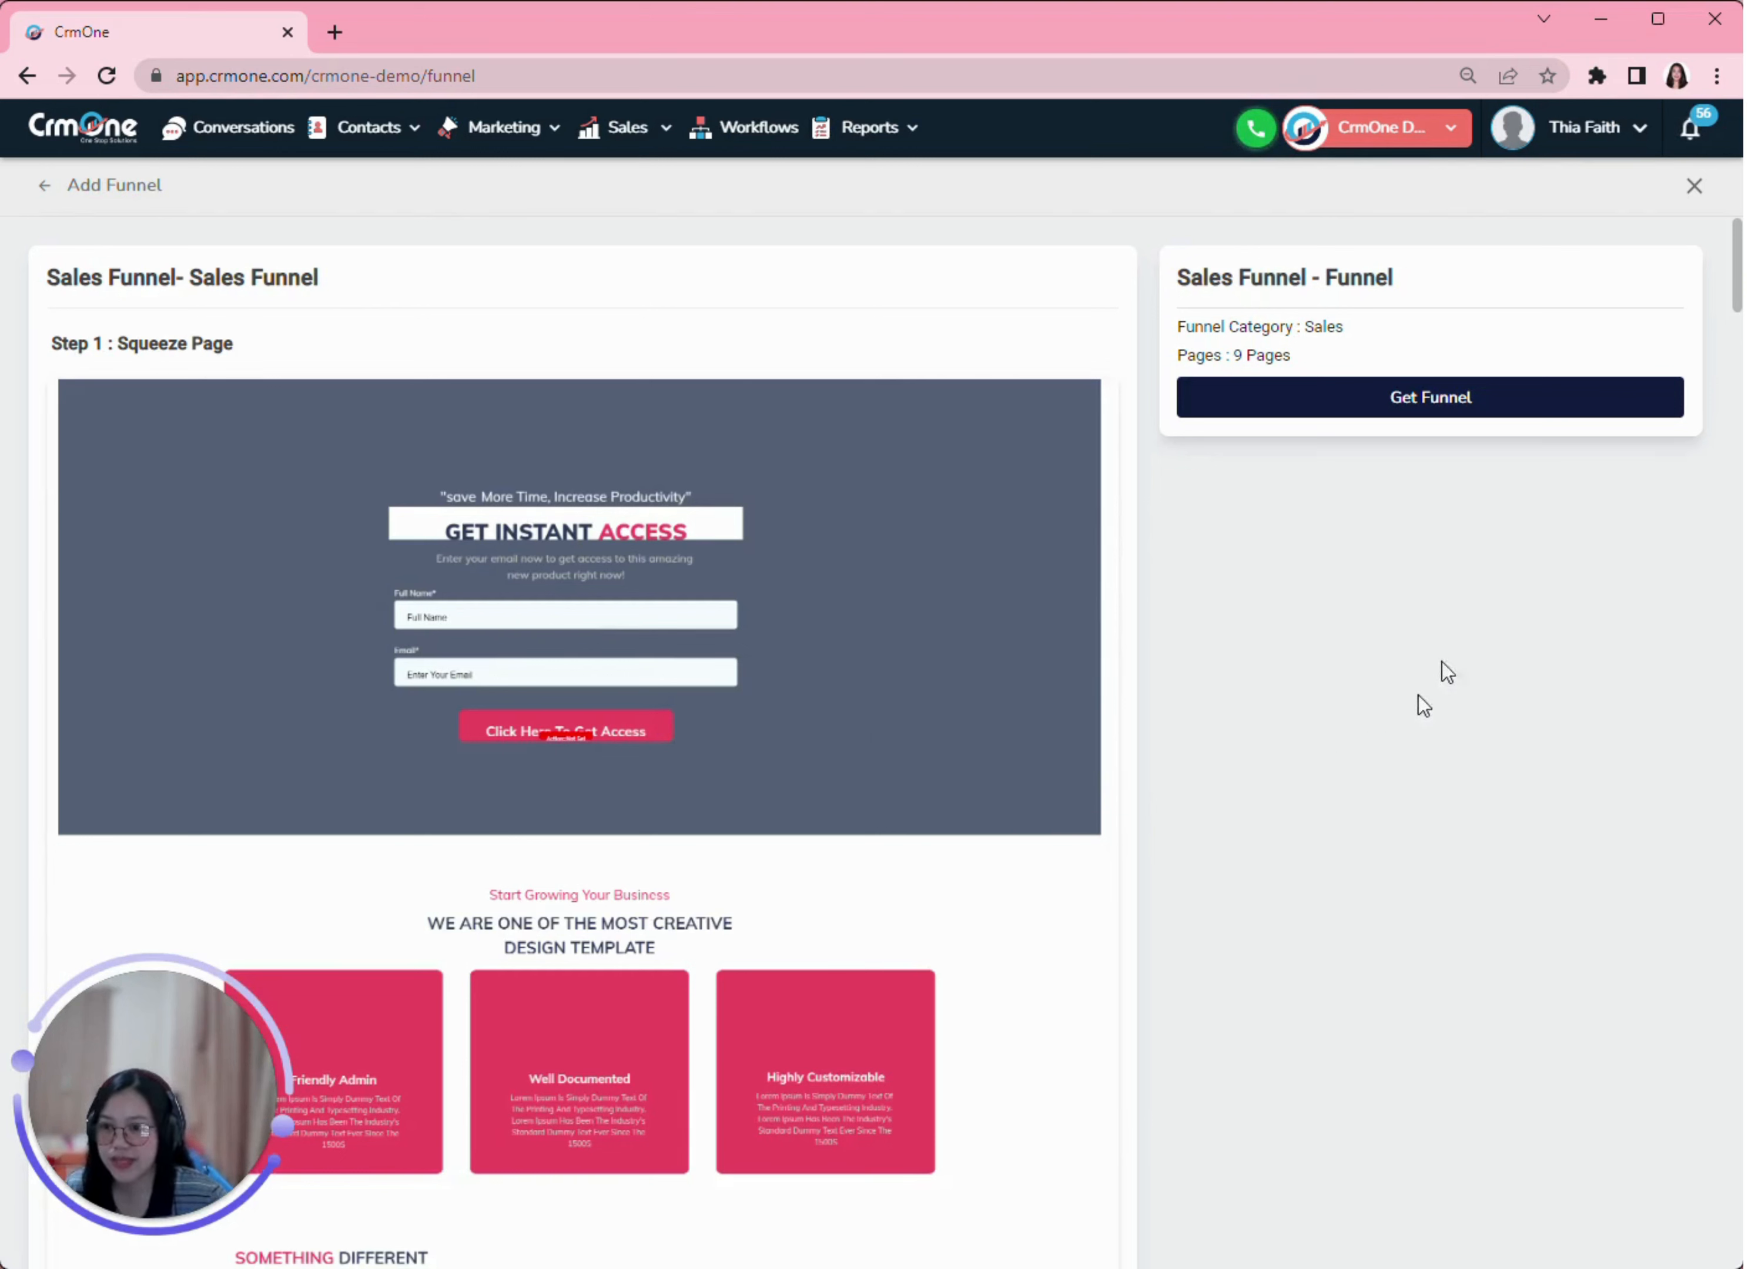
click(1440, 409)
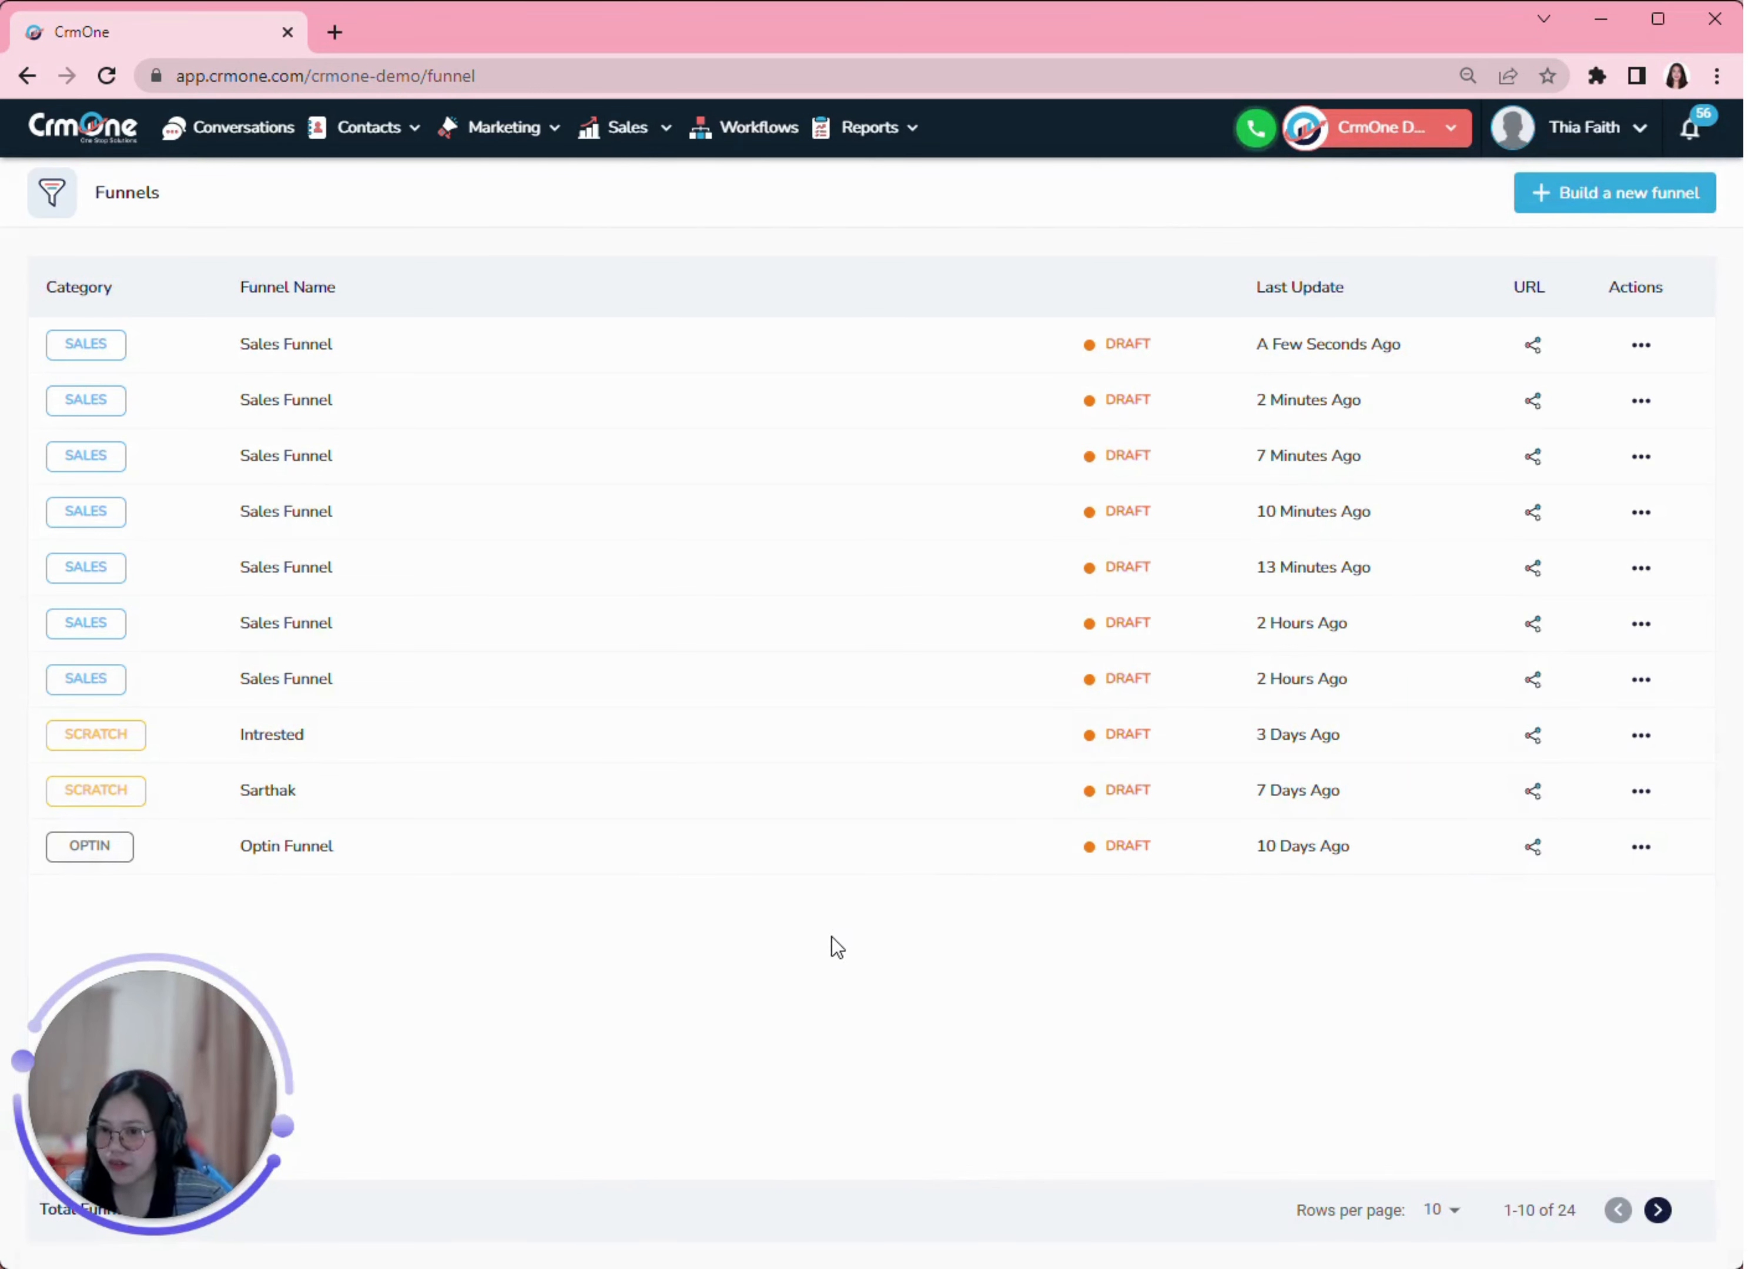
Step: Open the newly created sales funnel and view the form for adding a funnel step, leaving it without creating one
click(301, 347)
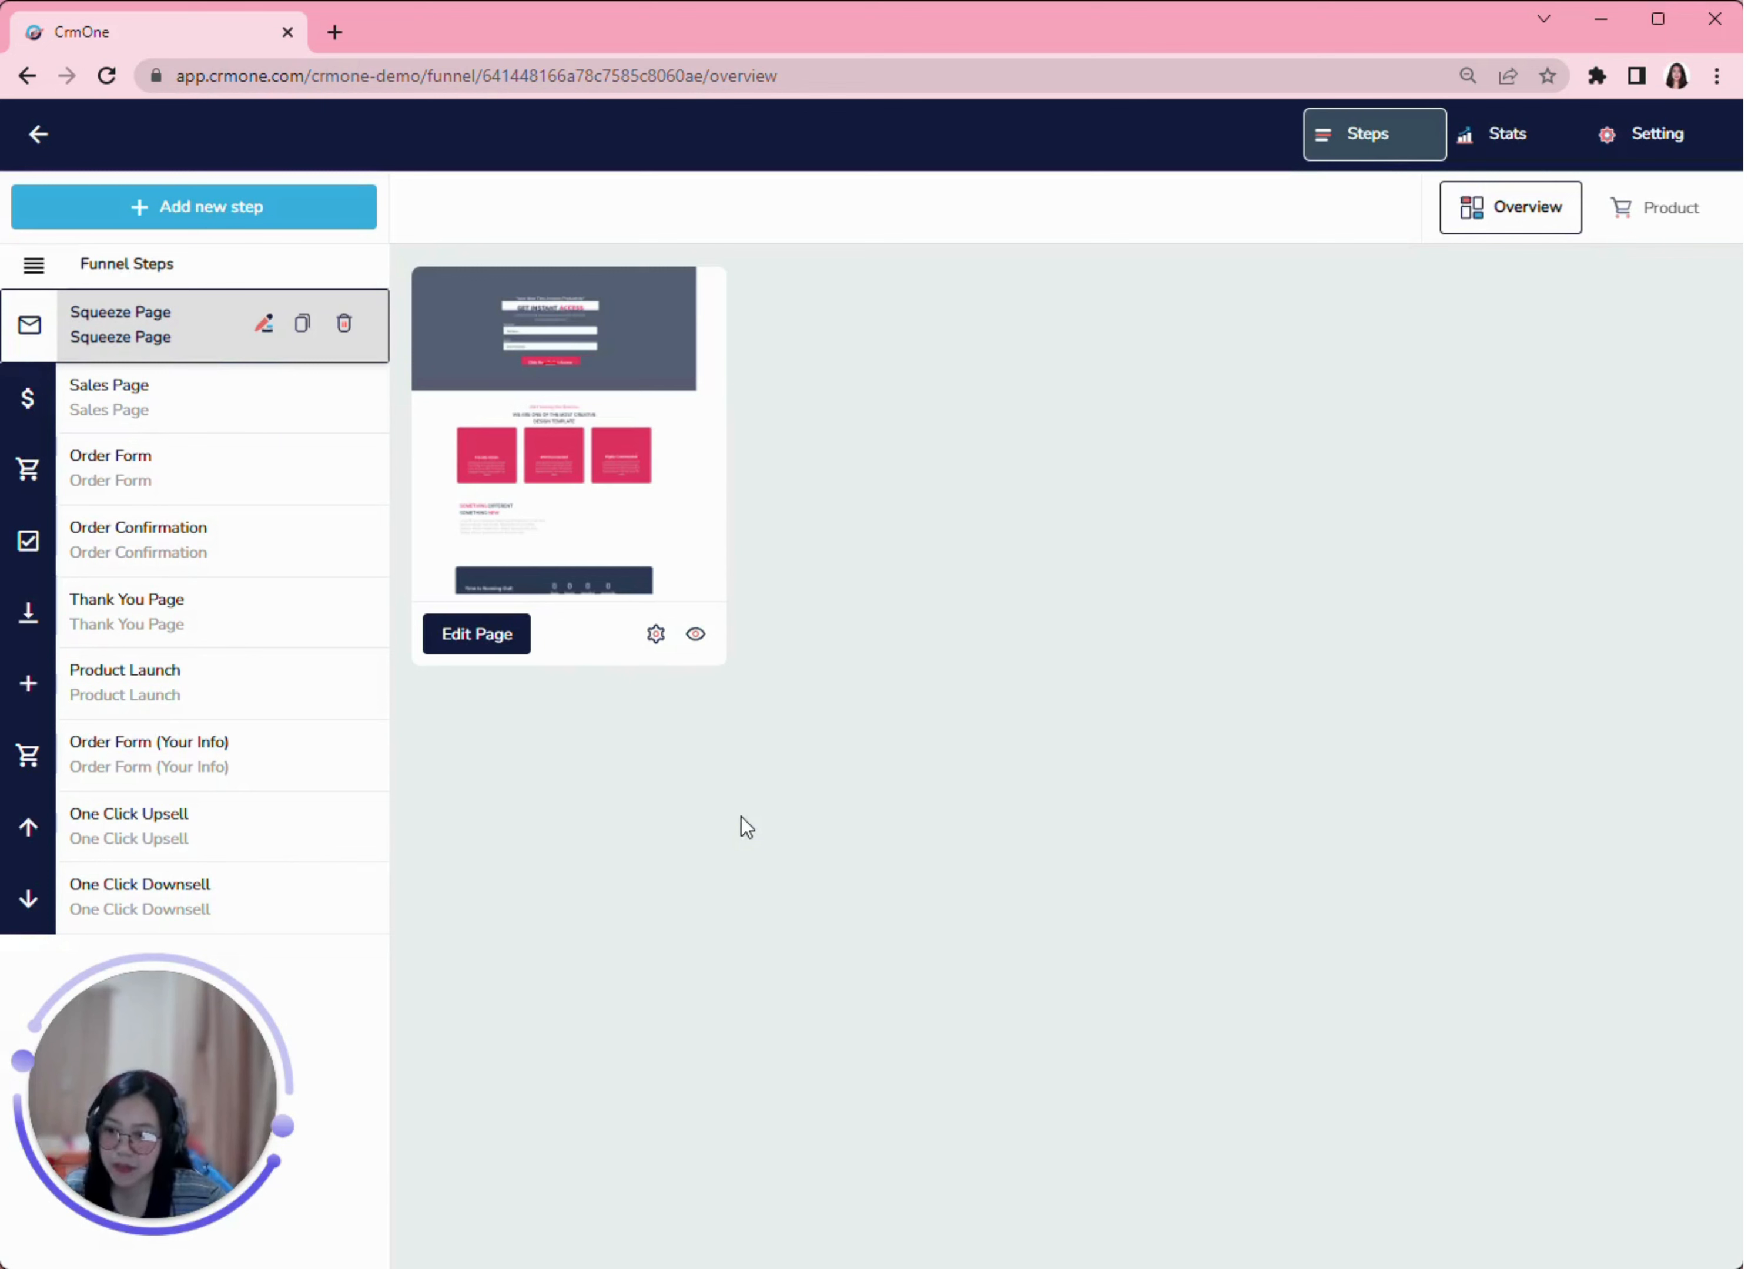
click(227, 208)
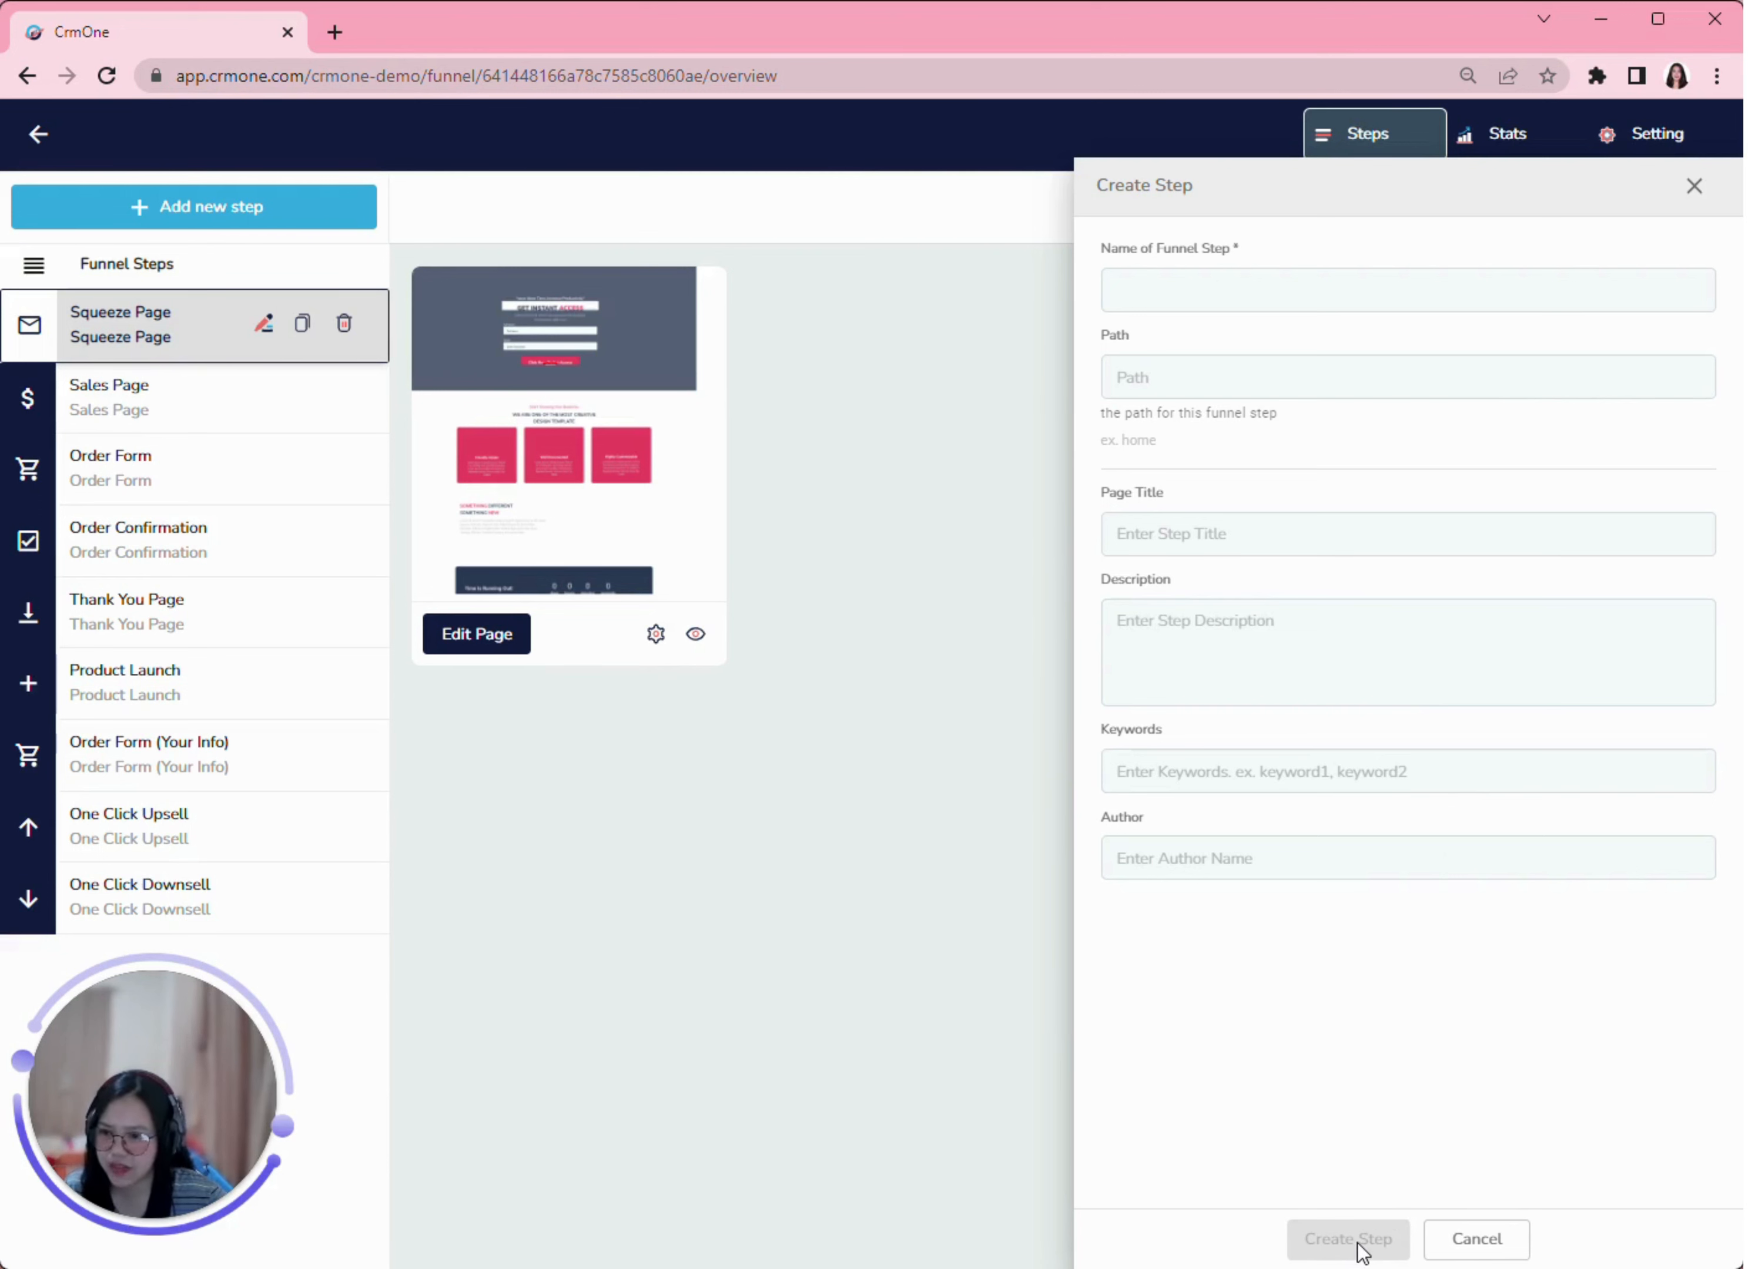
click(1495, 1244)
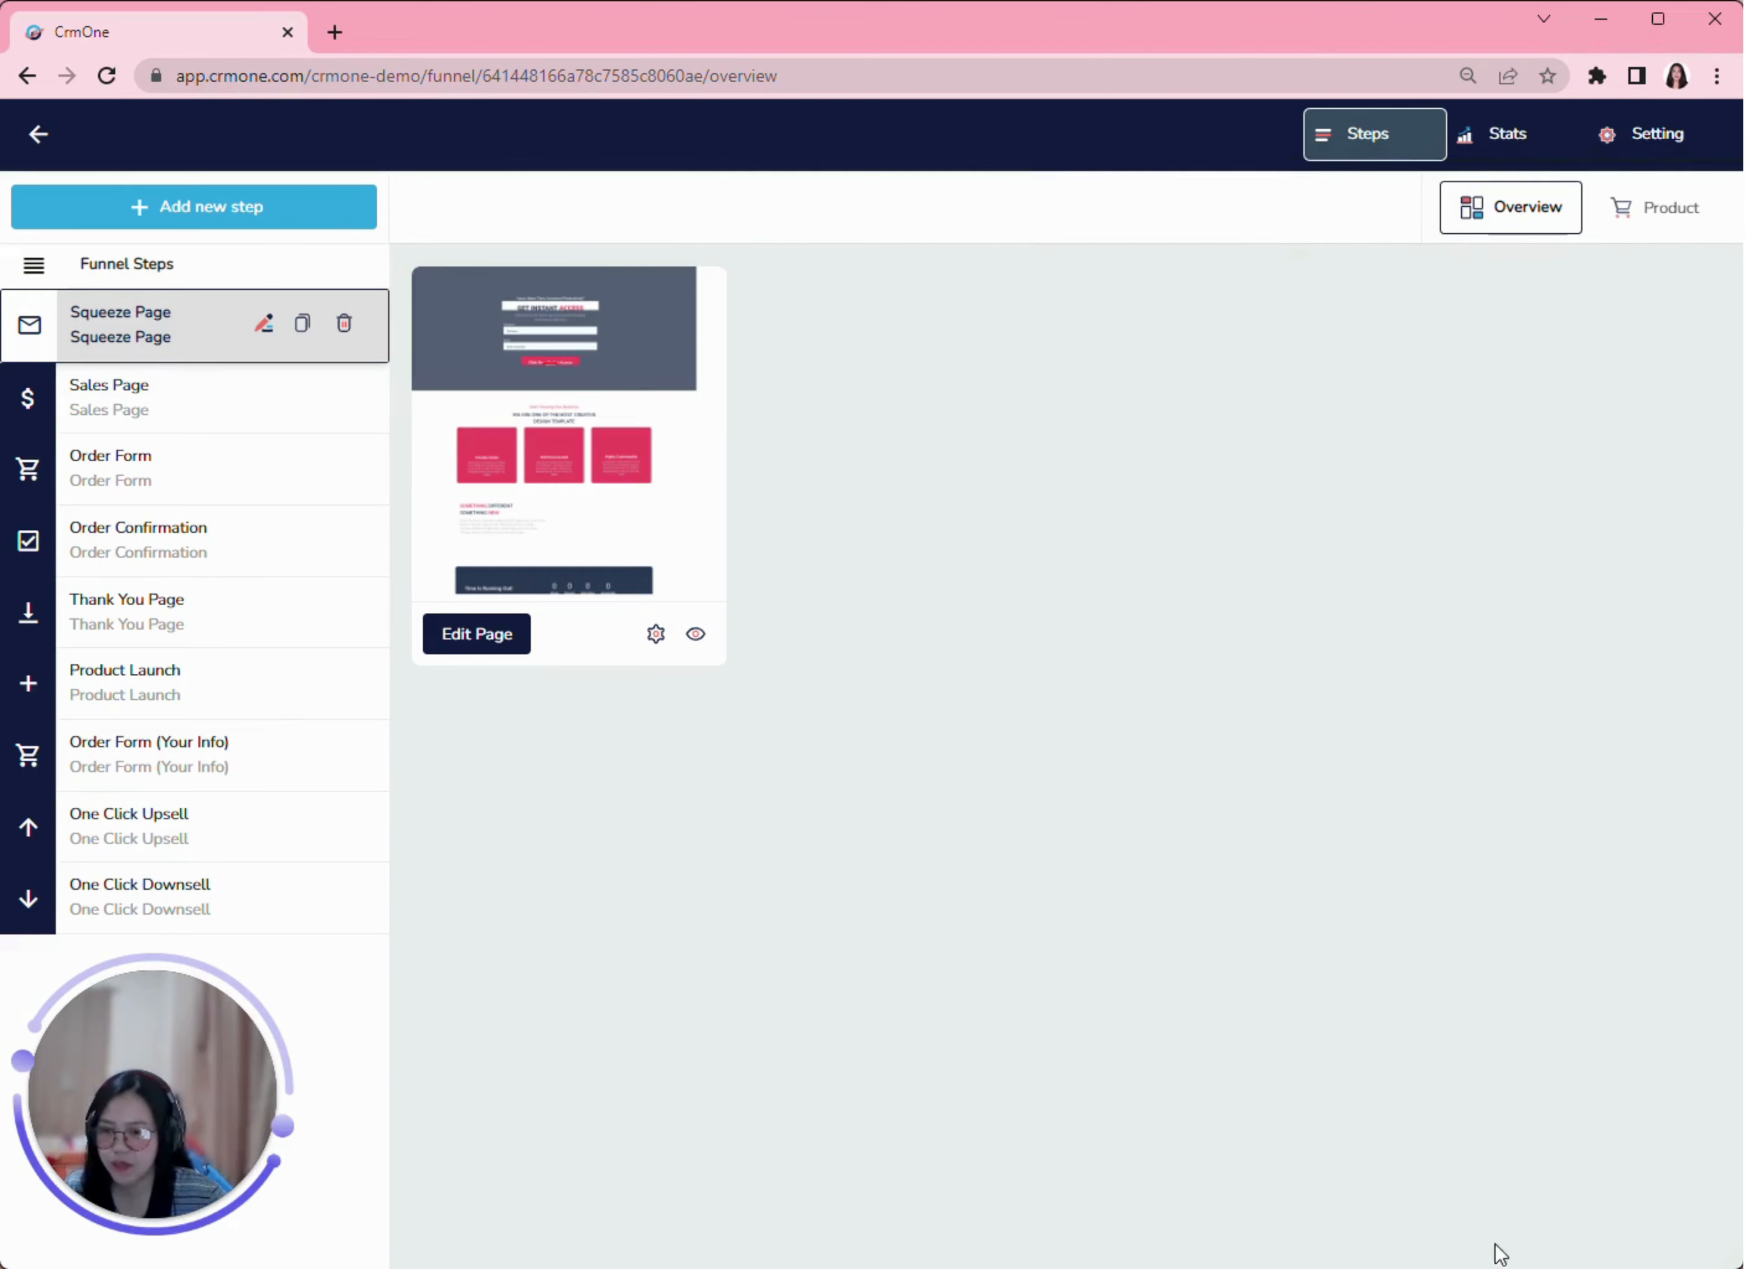
Step: Look through the Sales Page, Order Form and Order Confirmation steps and open the Order Confirmation page for editing
click(207, 416)
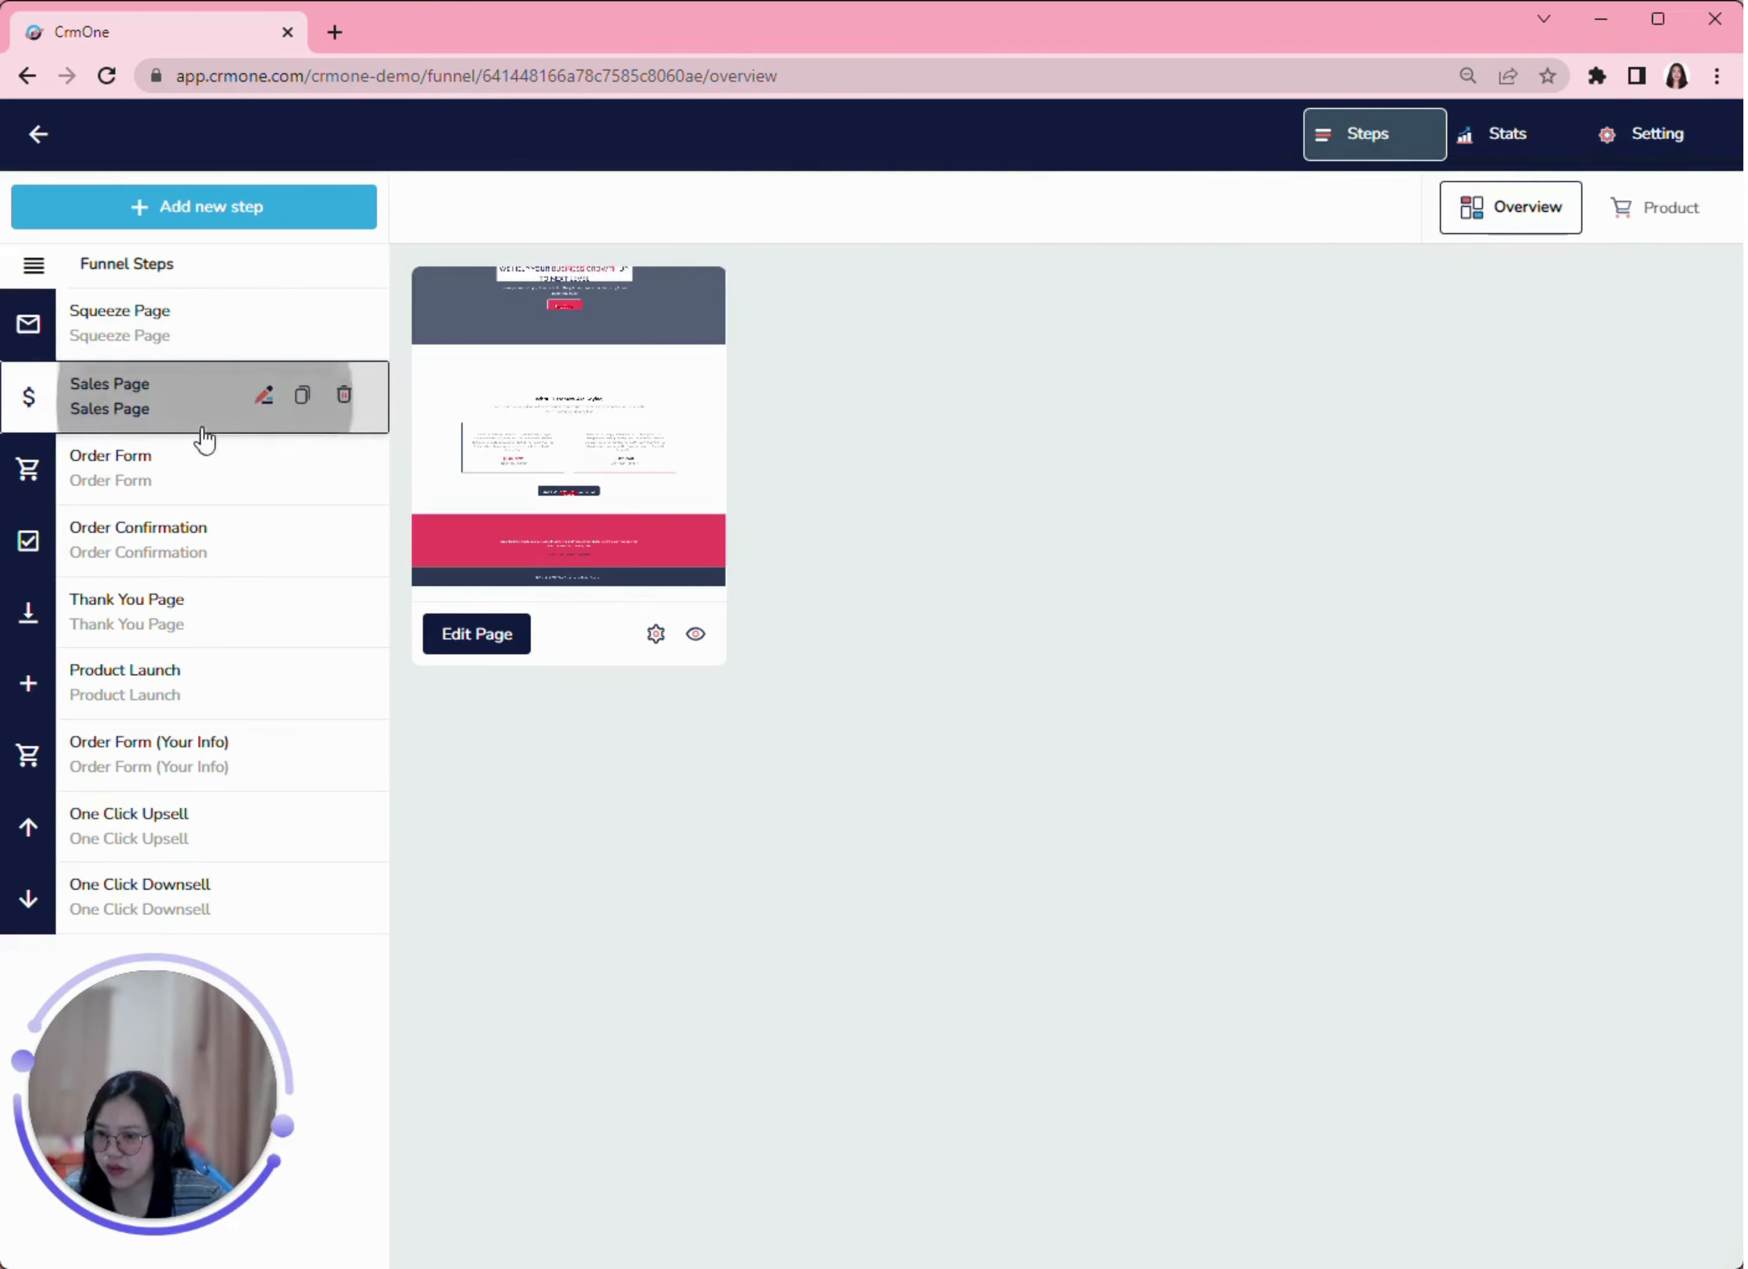
click(194, 477)
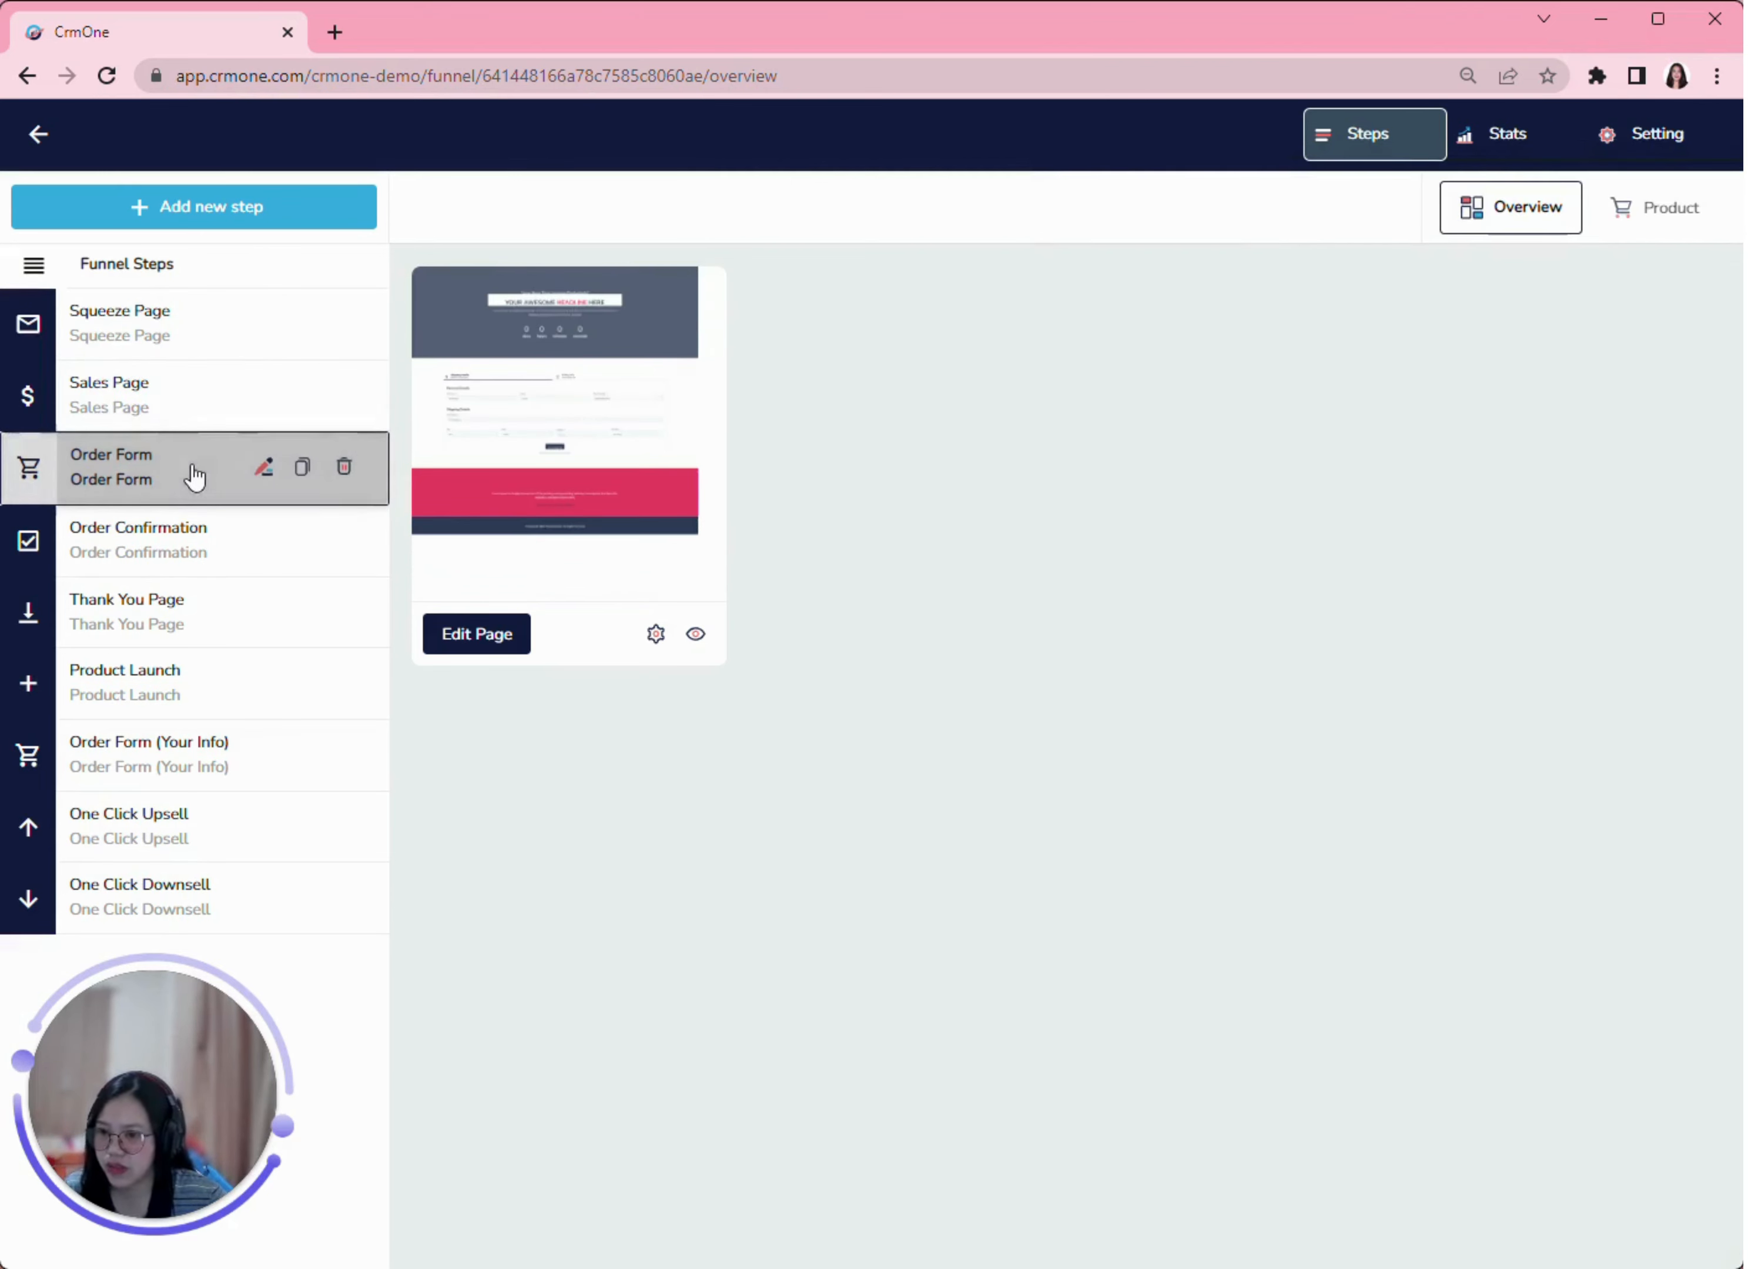
click(191, 539)
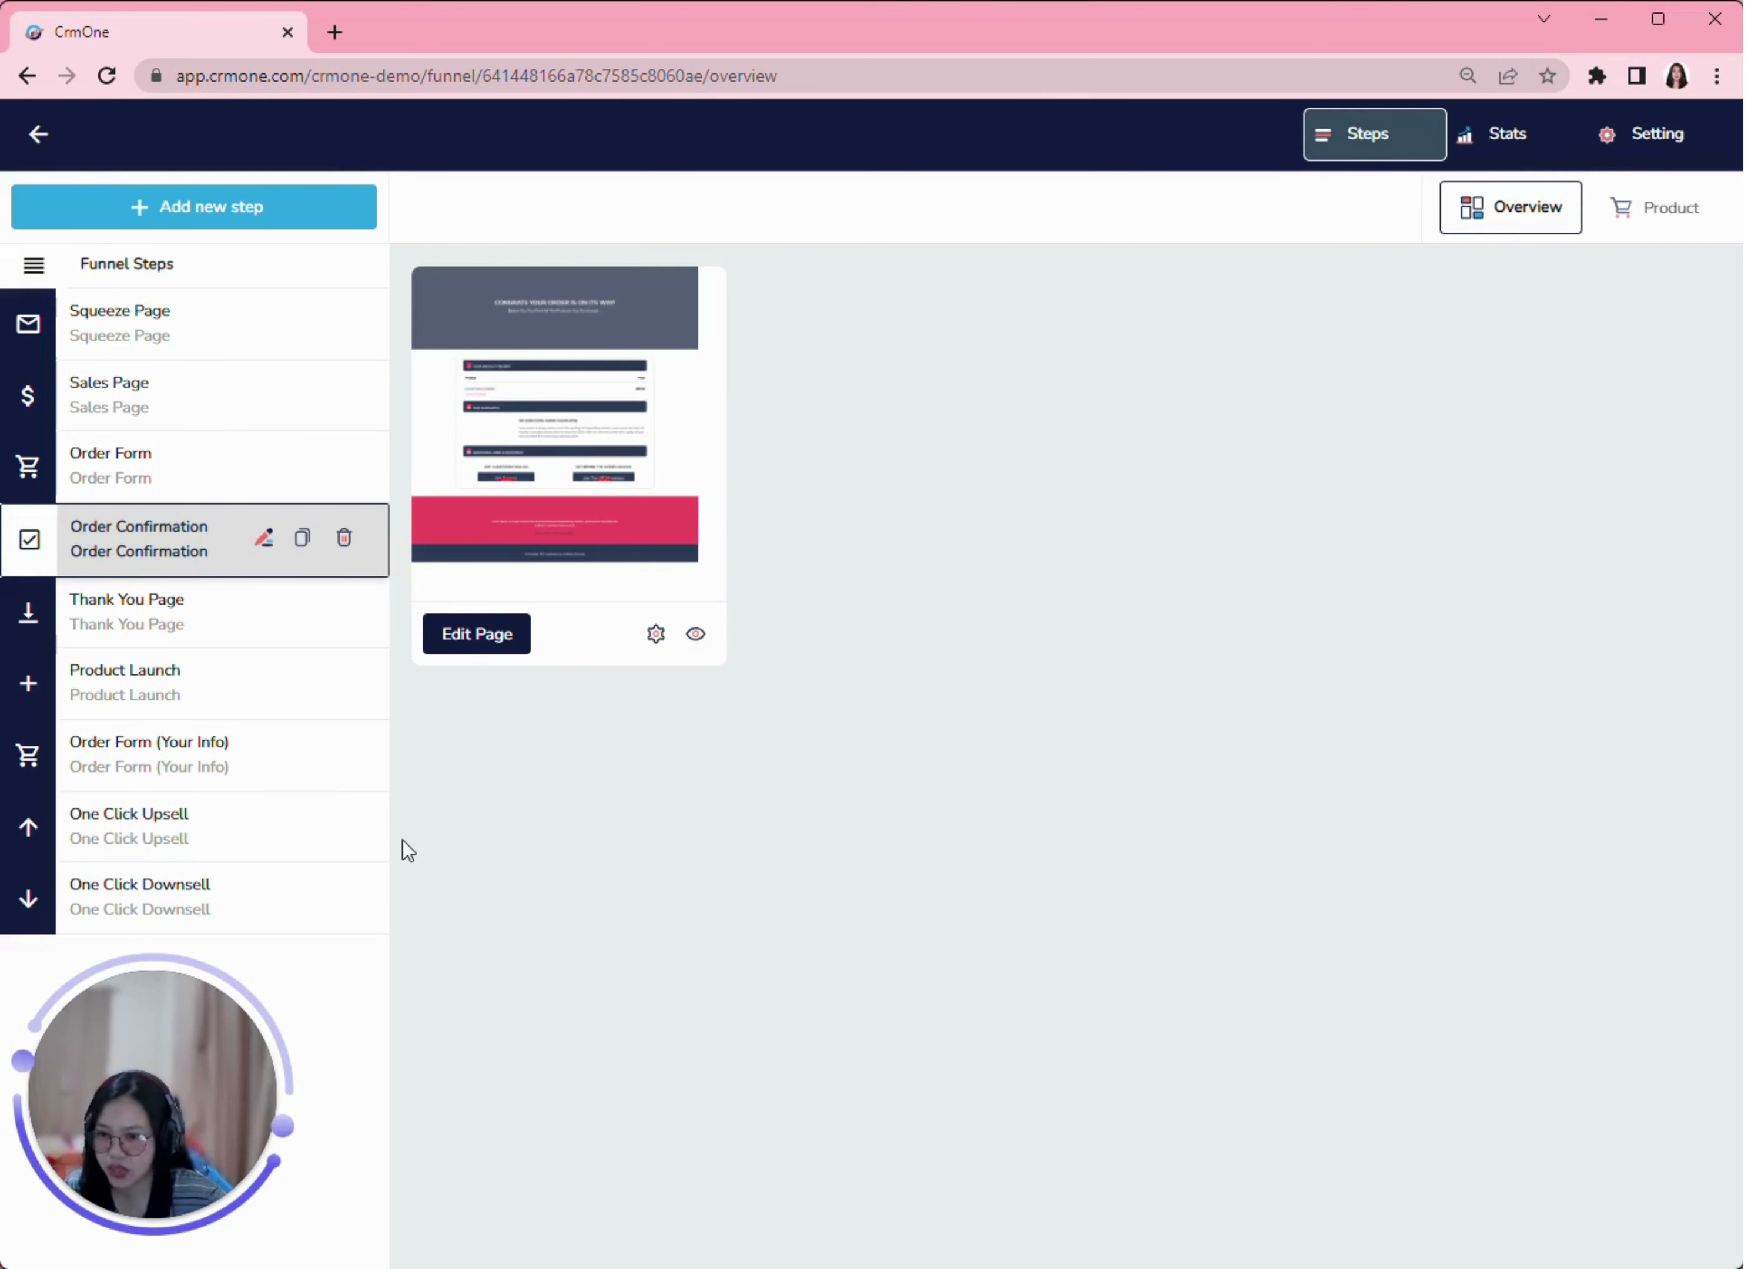
click(495, 637)
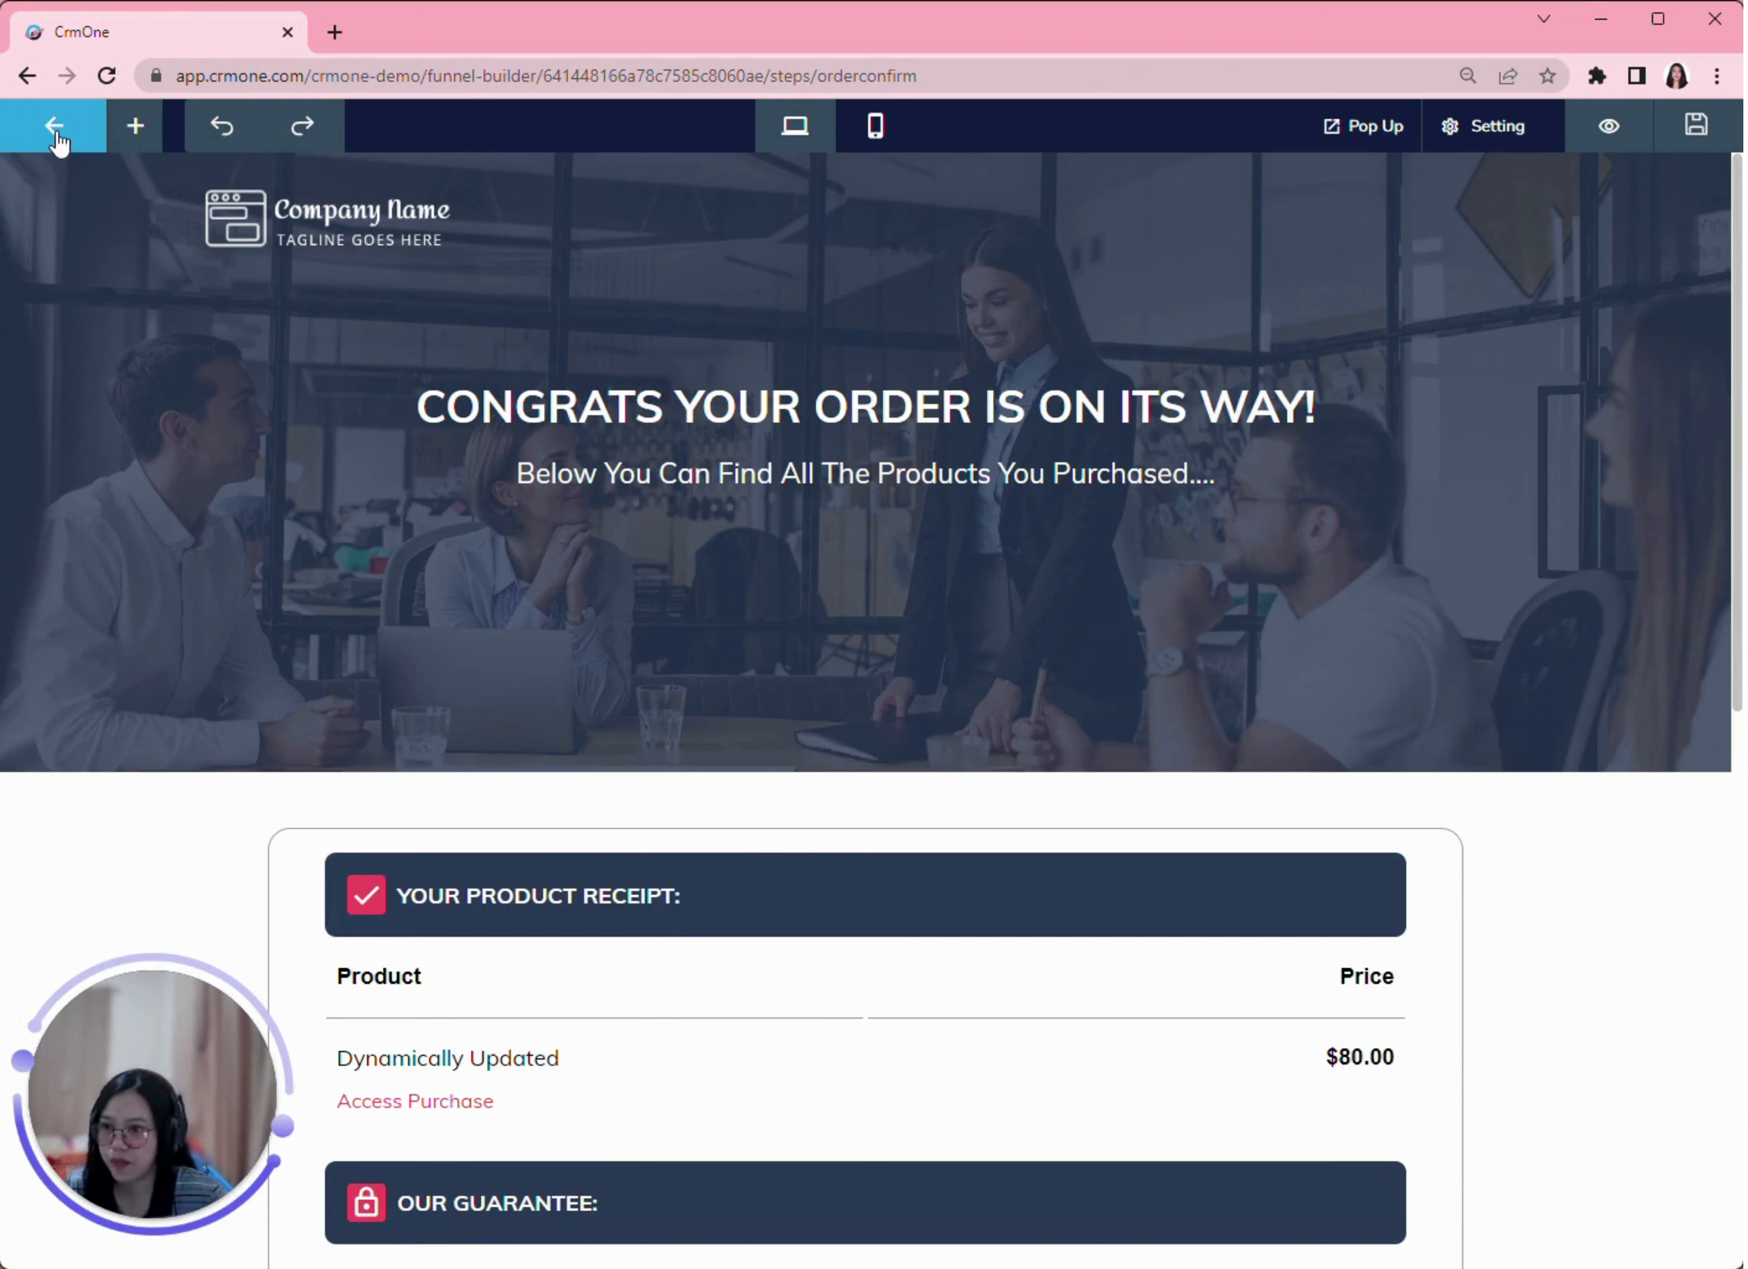
click(135, 134)
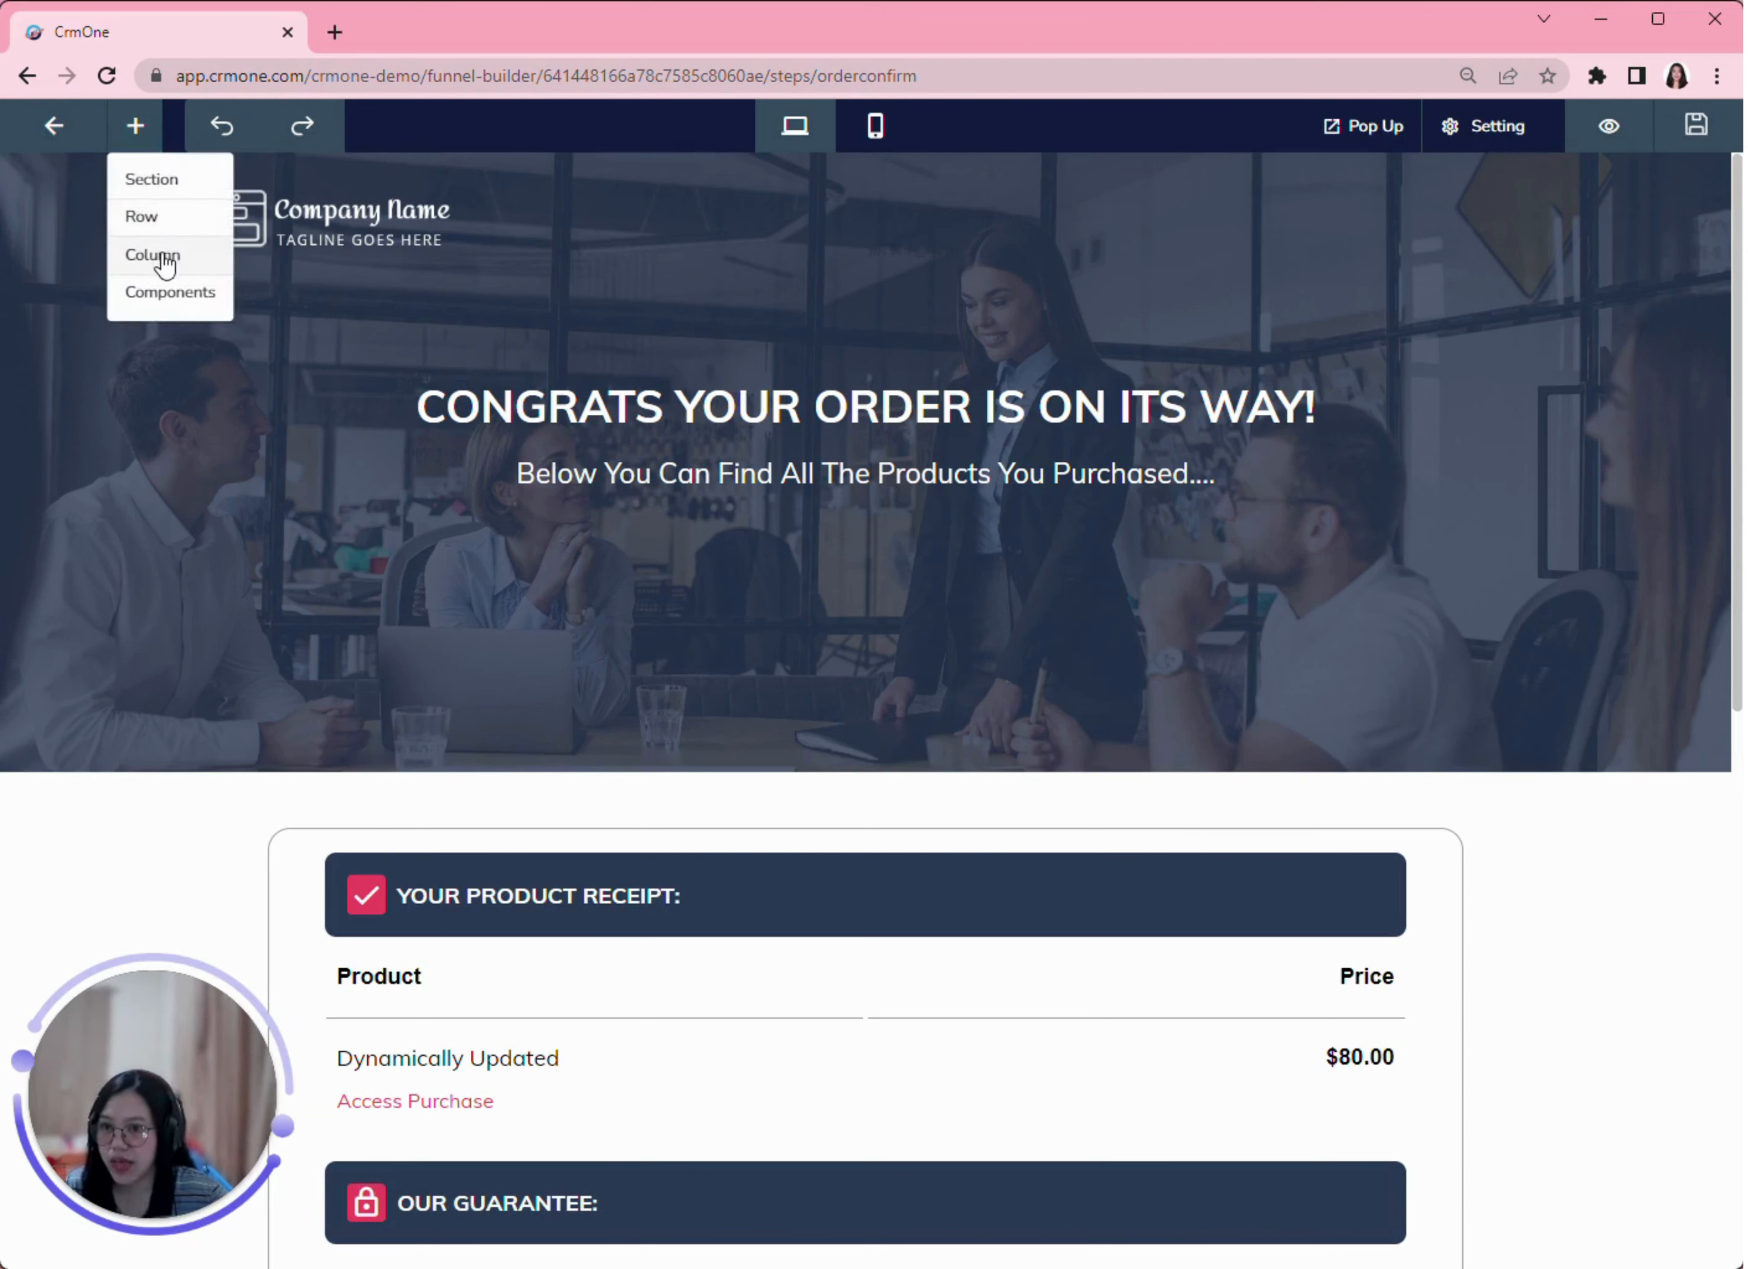
click(168, 299)
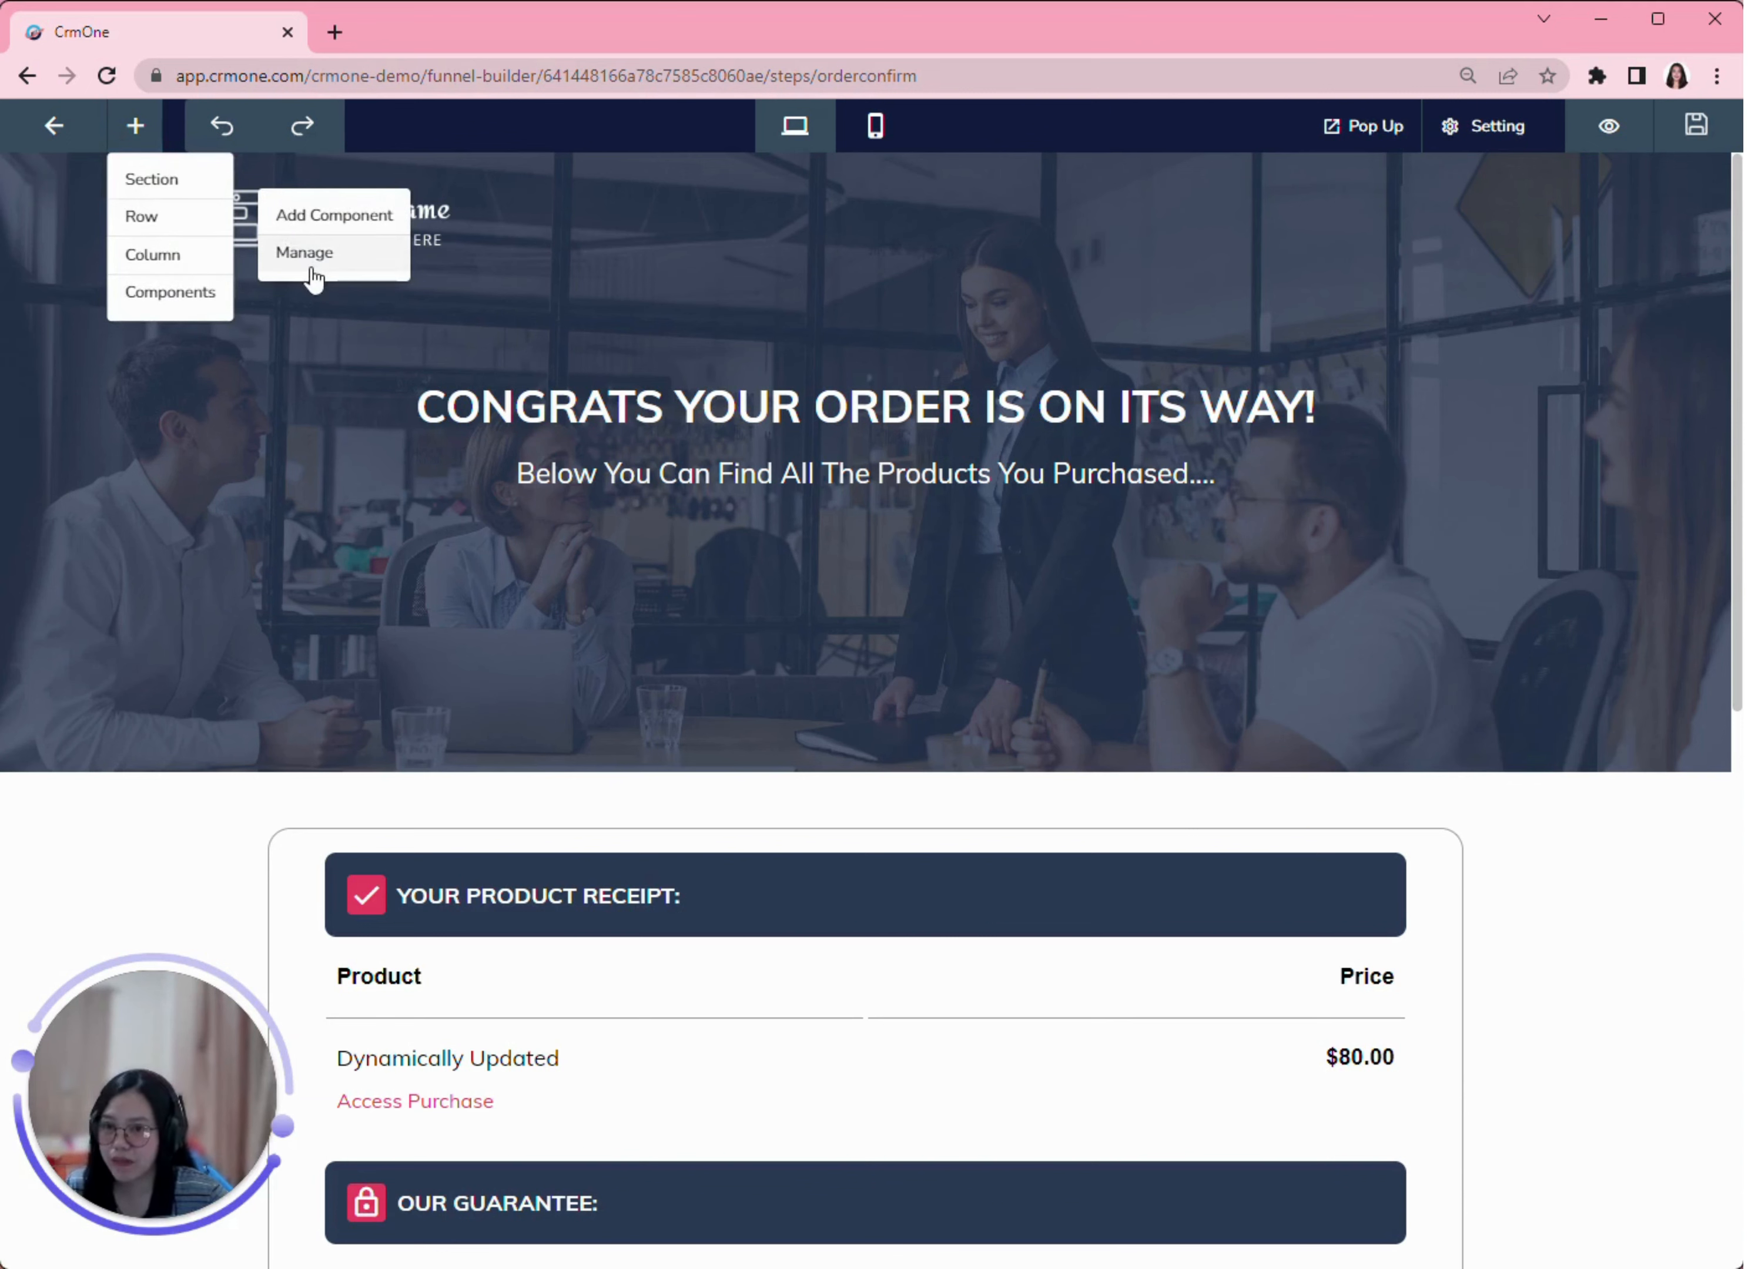
click(433, 135)
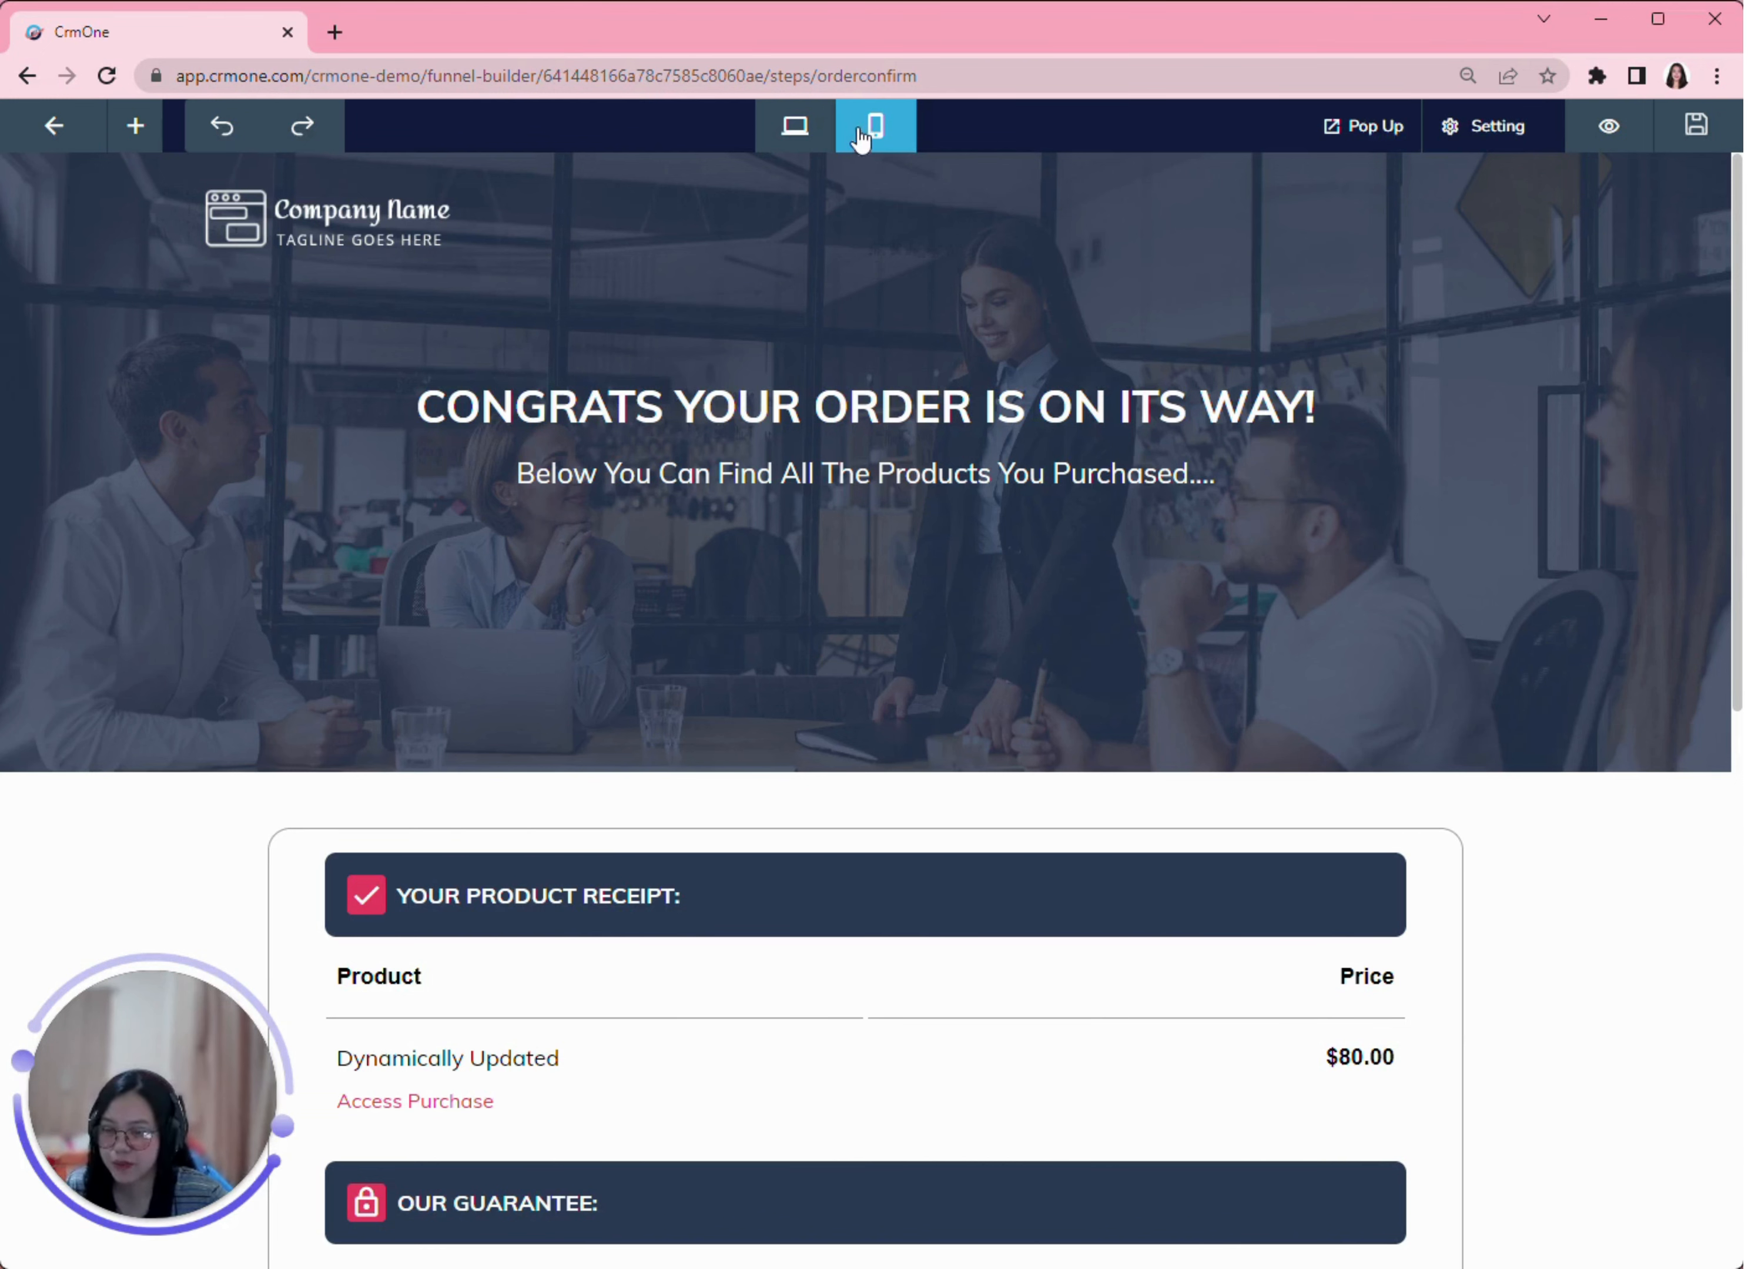
click(1514, 133)
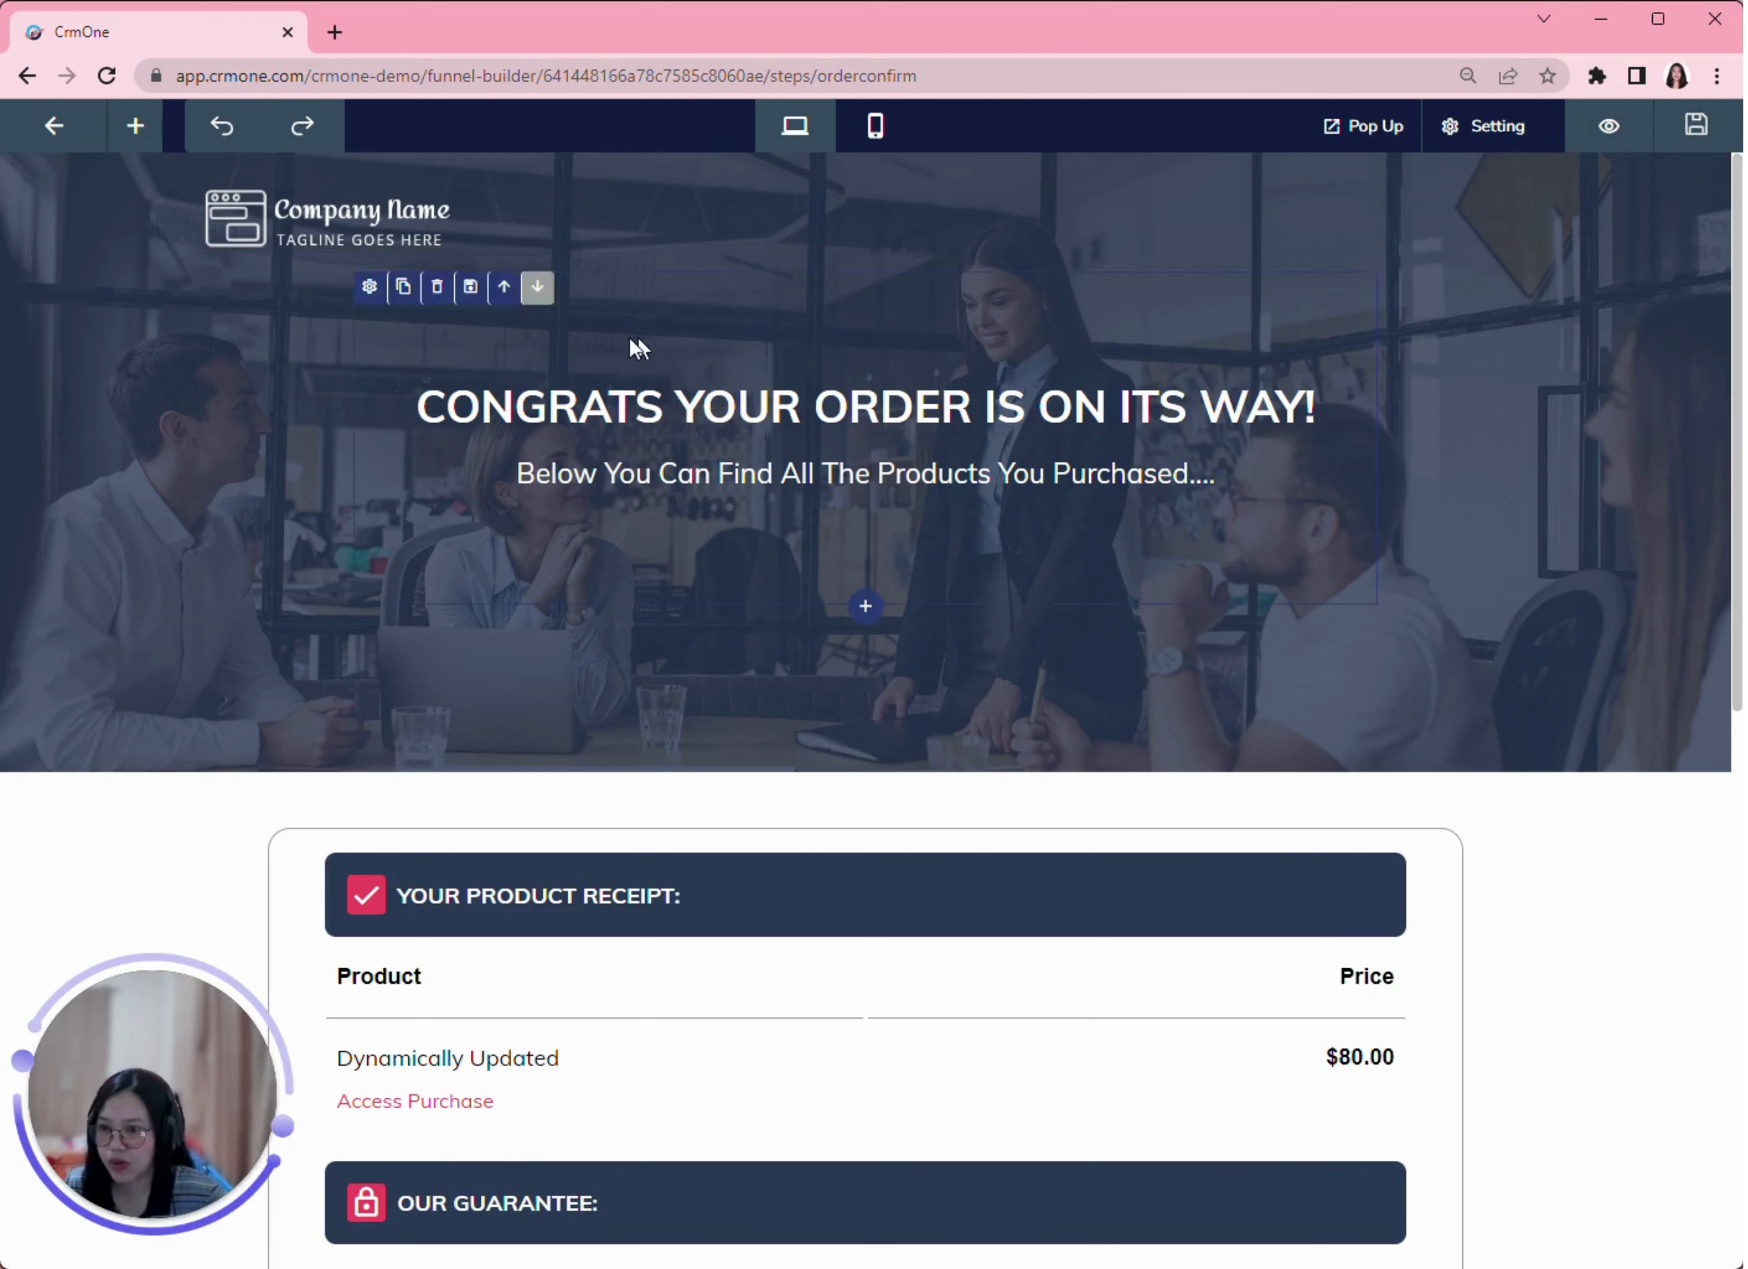
Step: Open the library for adding components to the page and examine its section layouts and column layouts
click(135, 129)
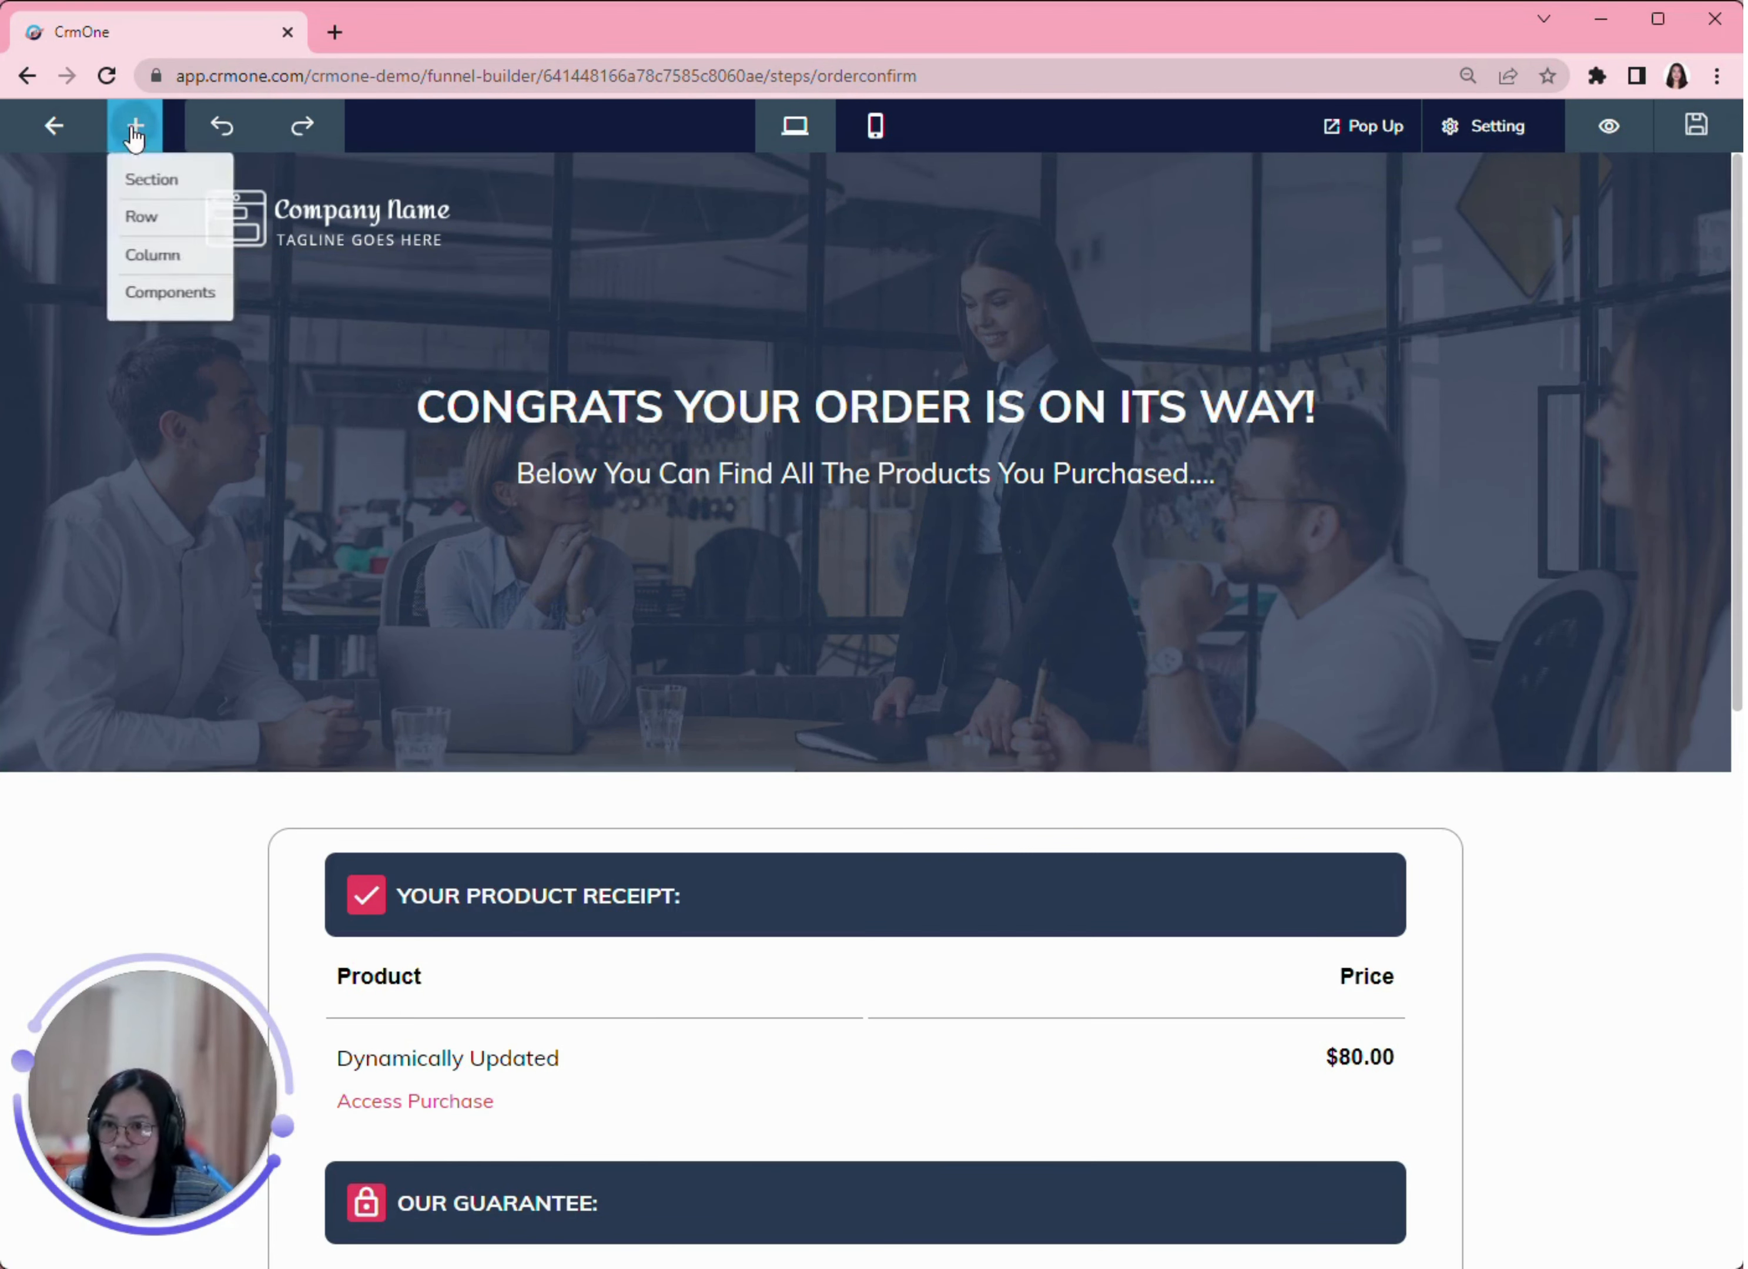
click(157, 298)
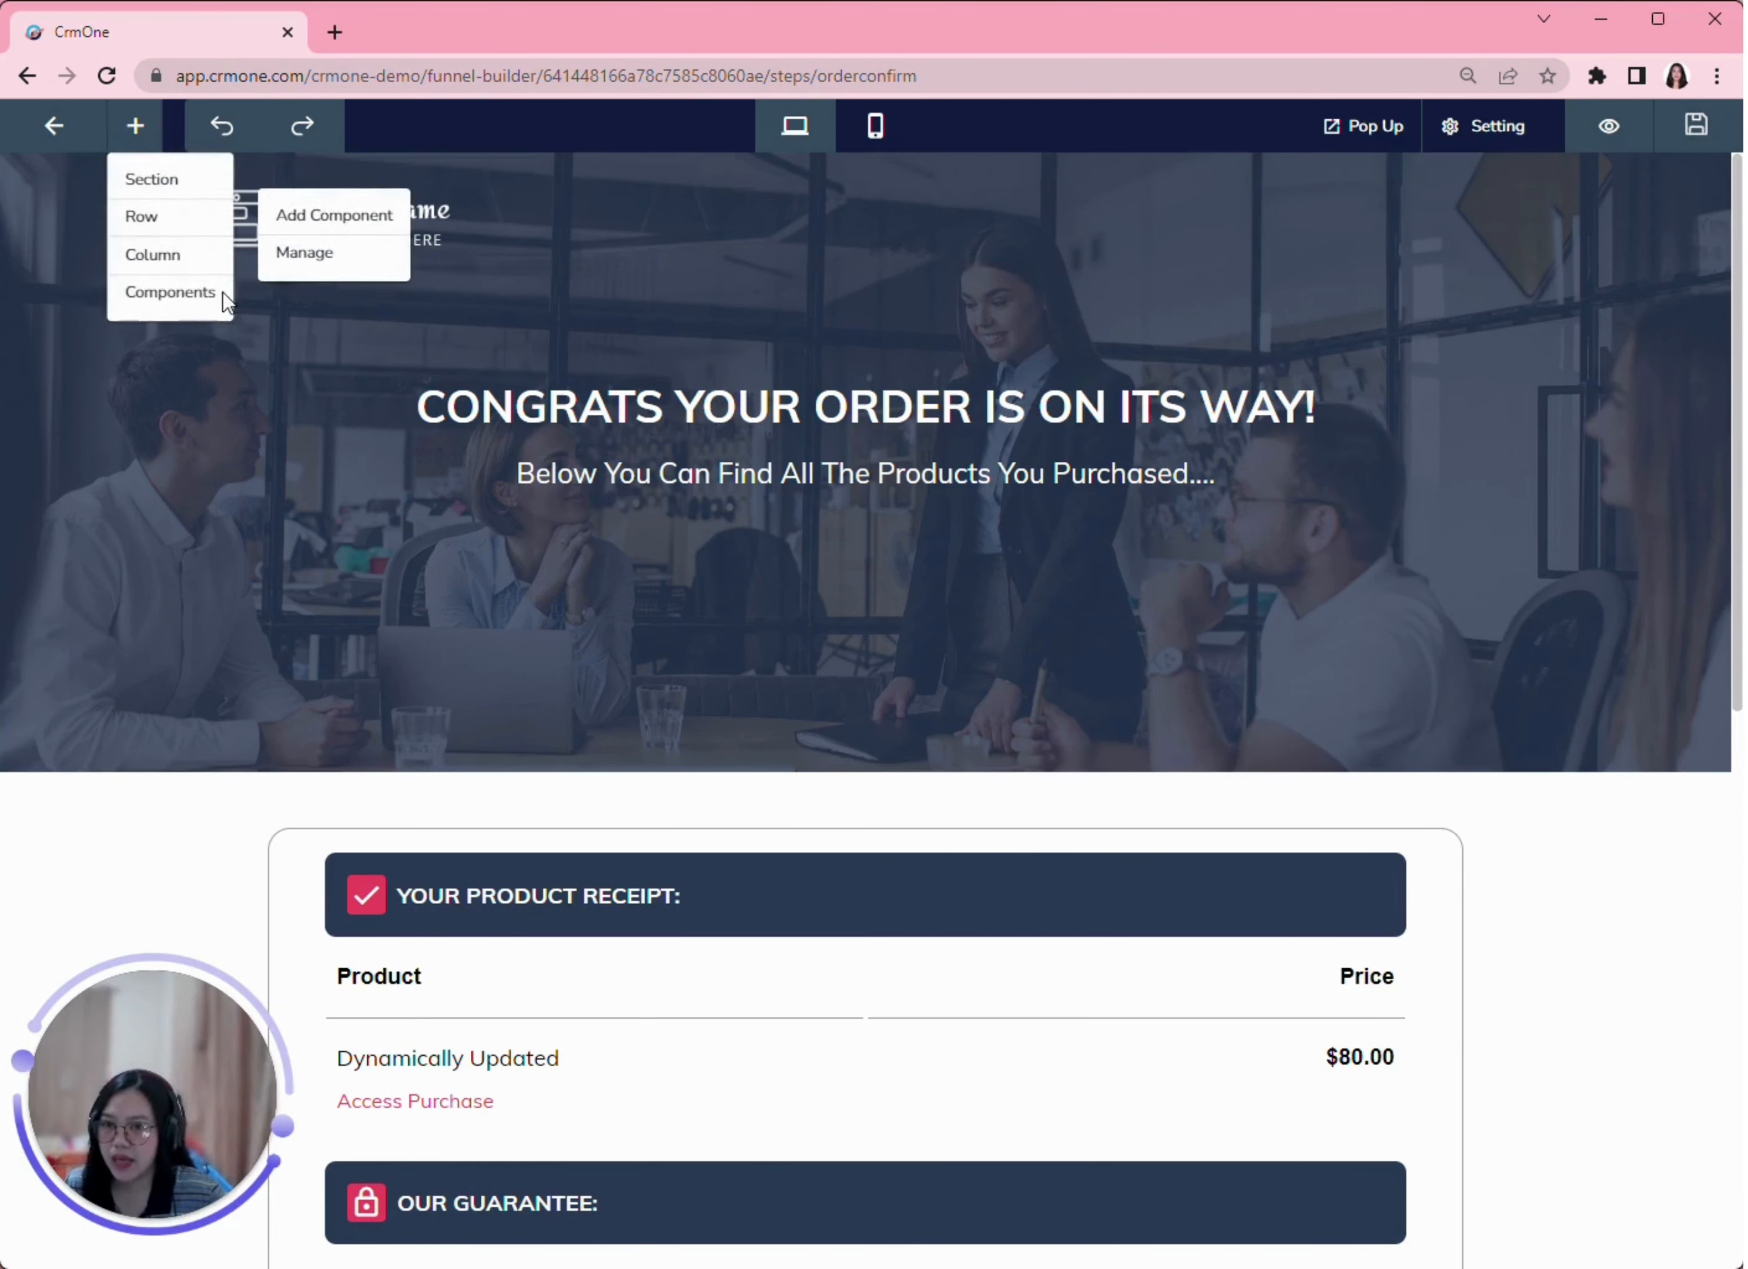
click(334, 223)
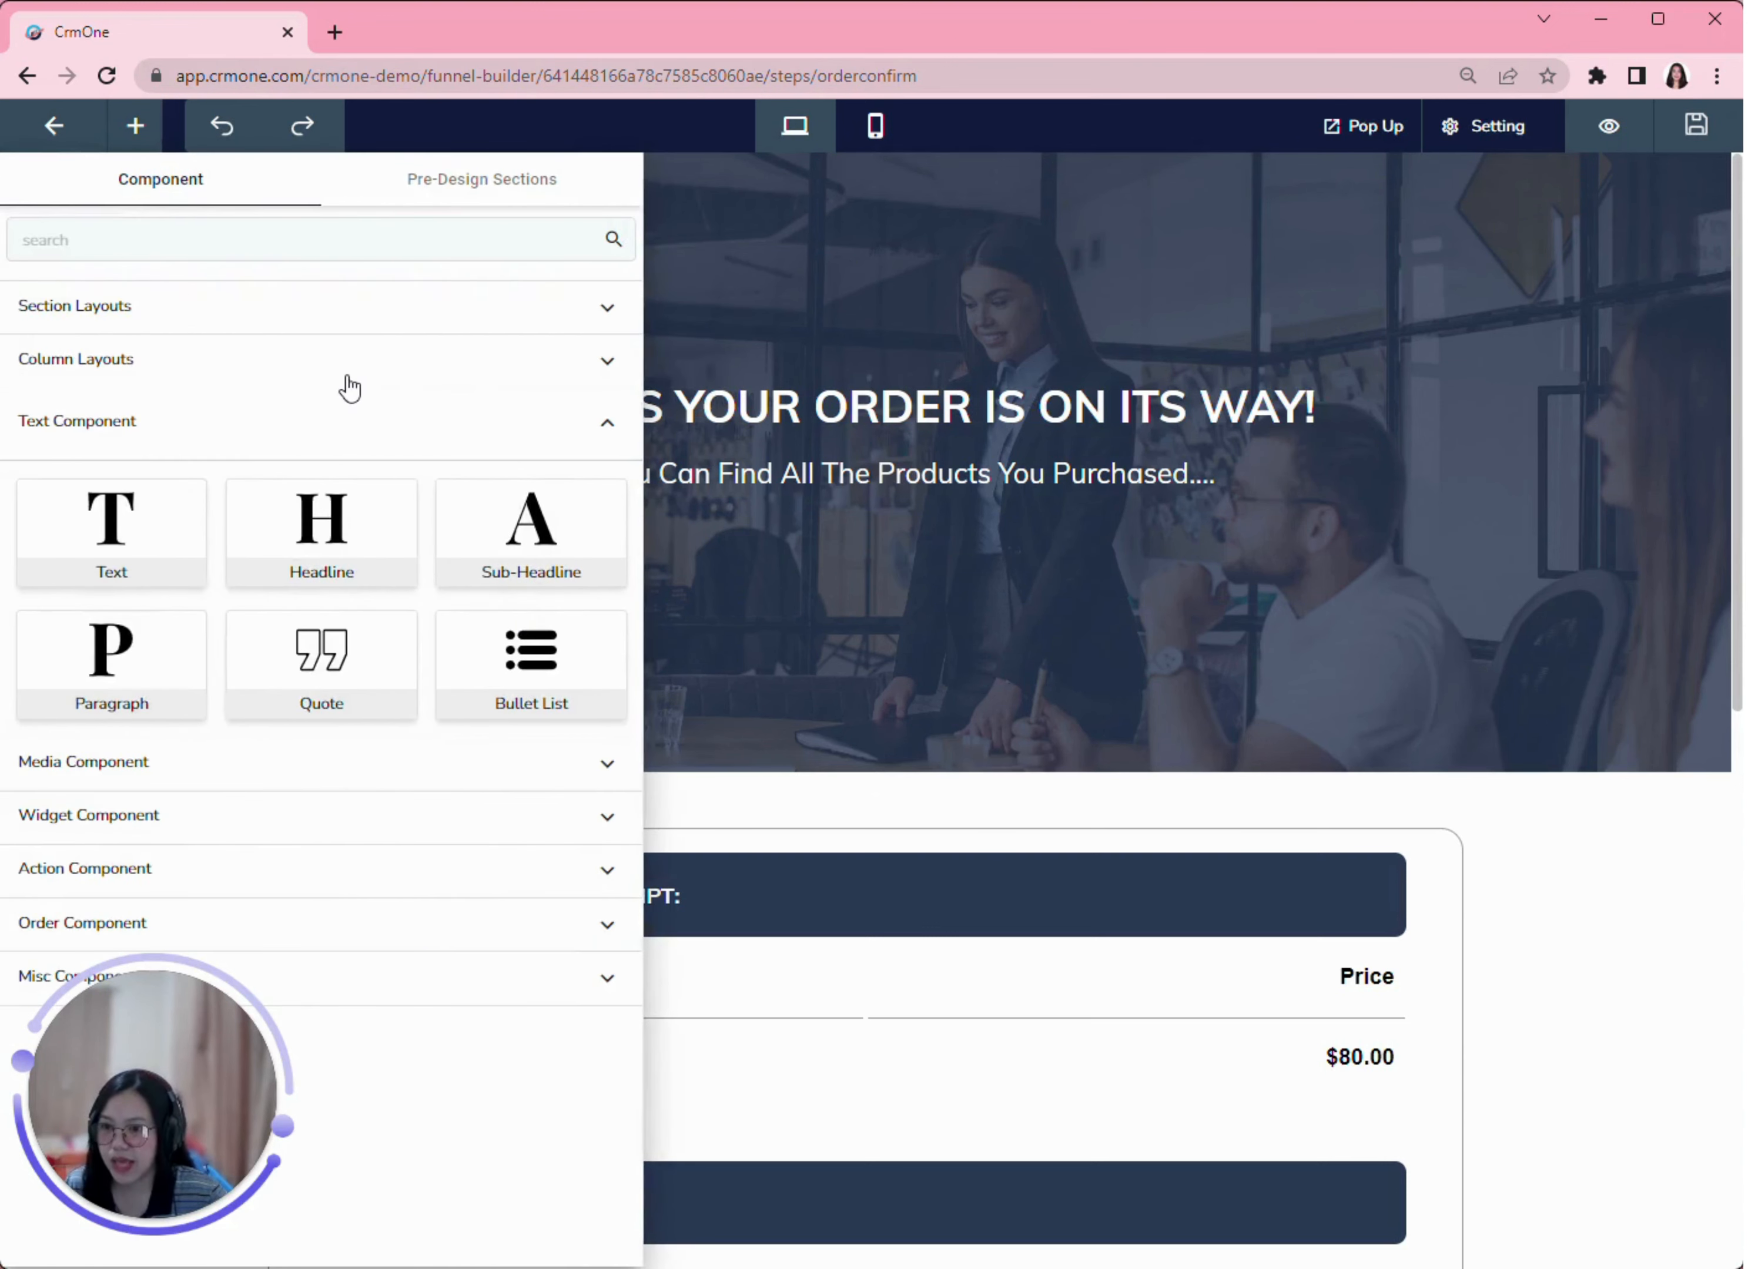
drag(409, 690, 390, 749)
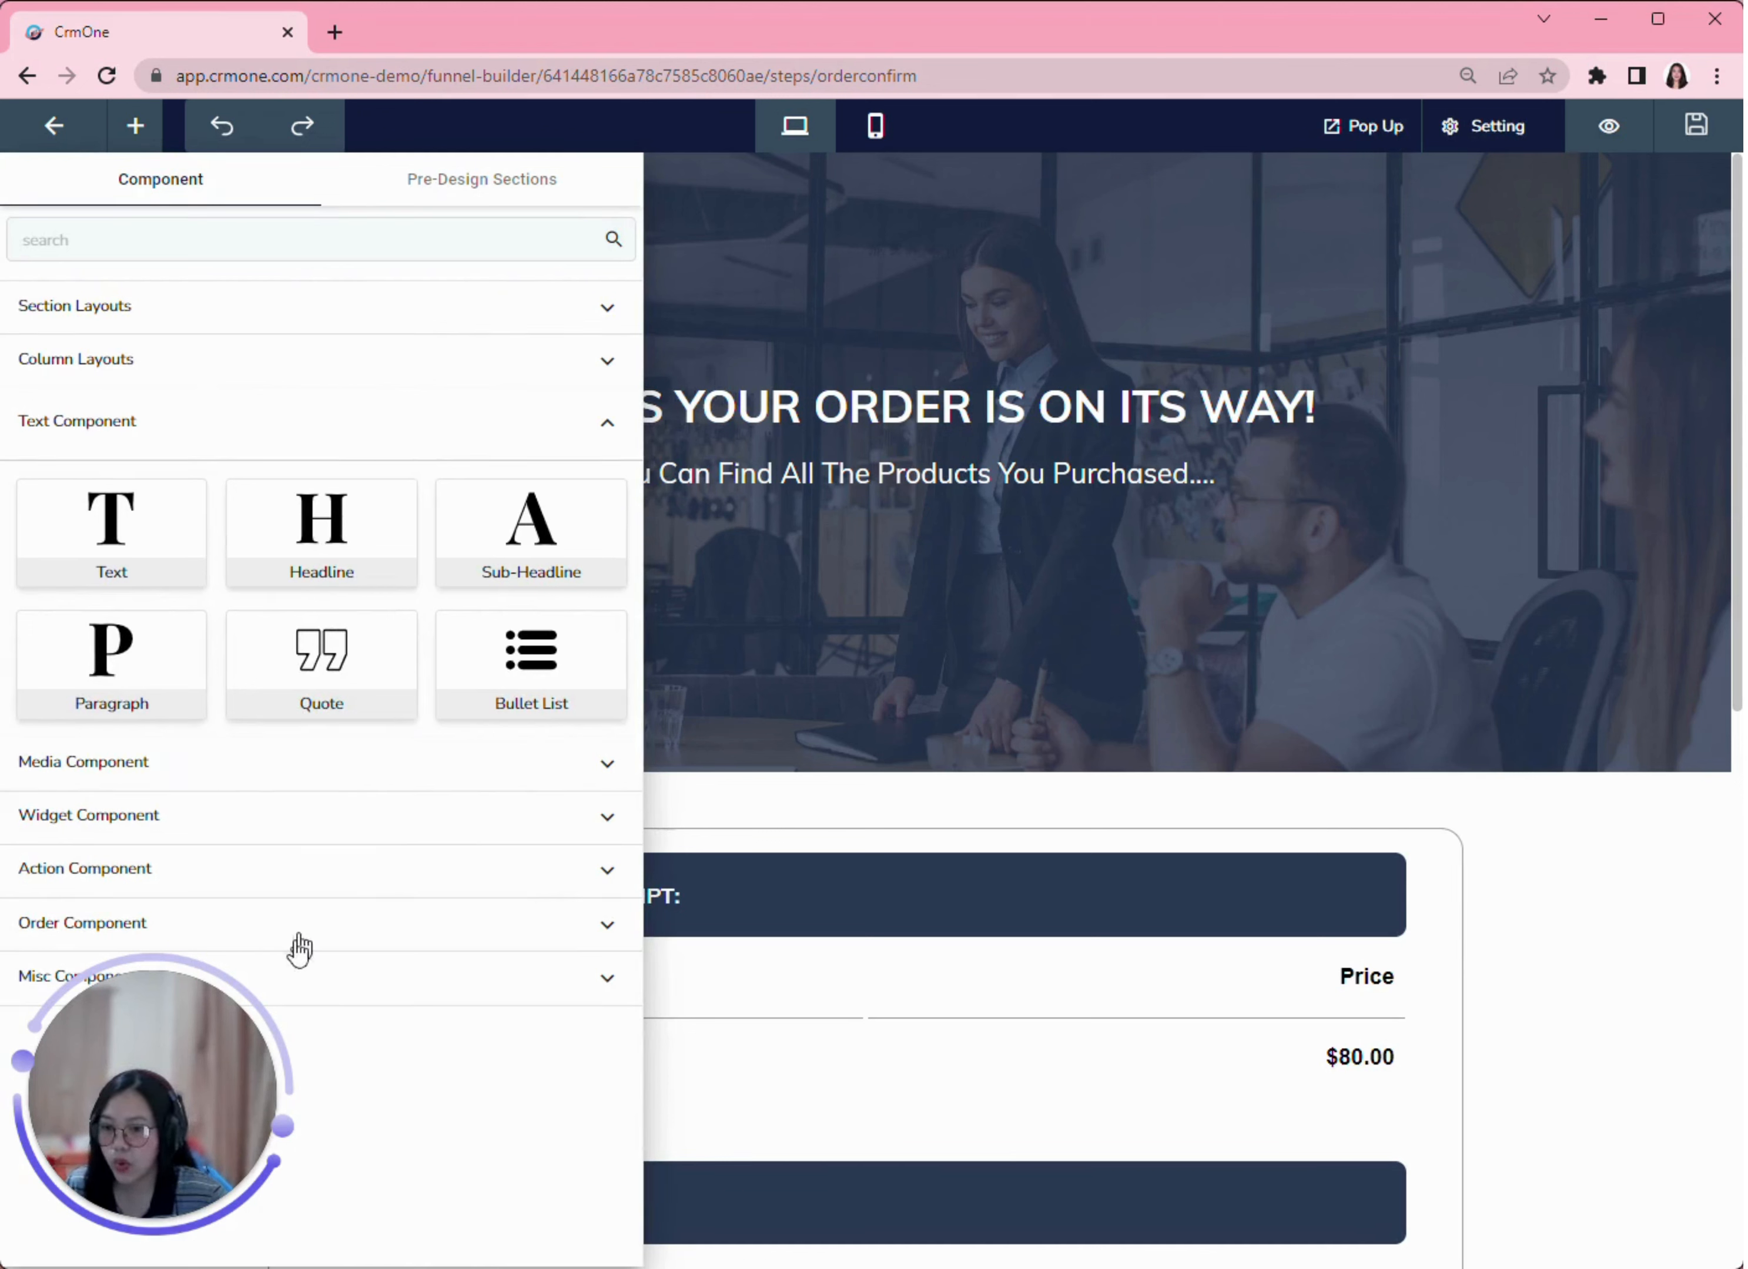
drag(241, 1066, 166, 1047)
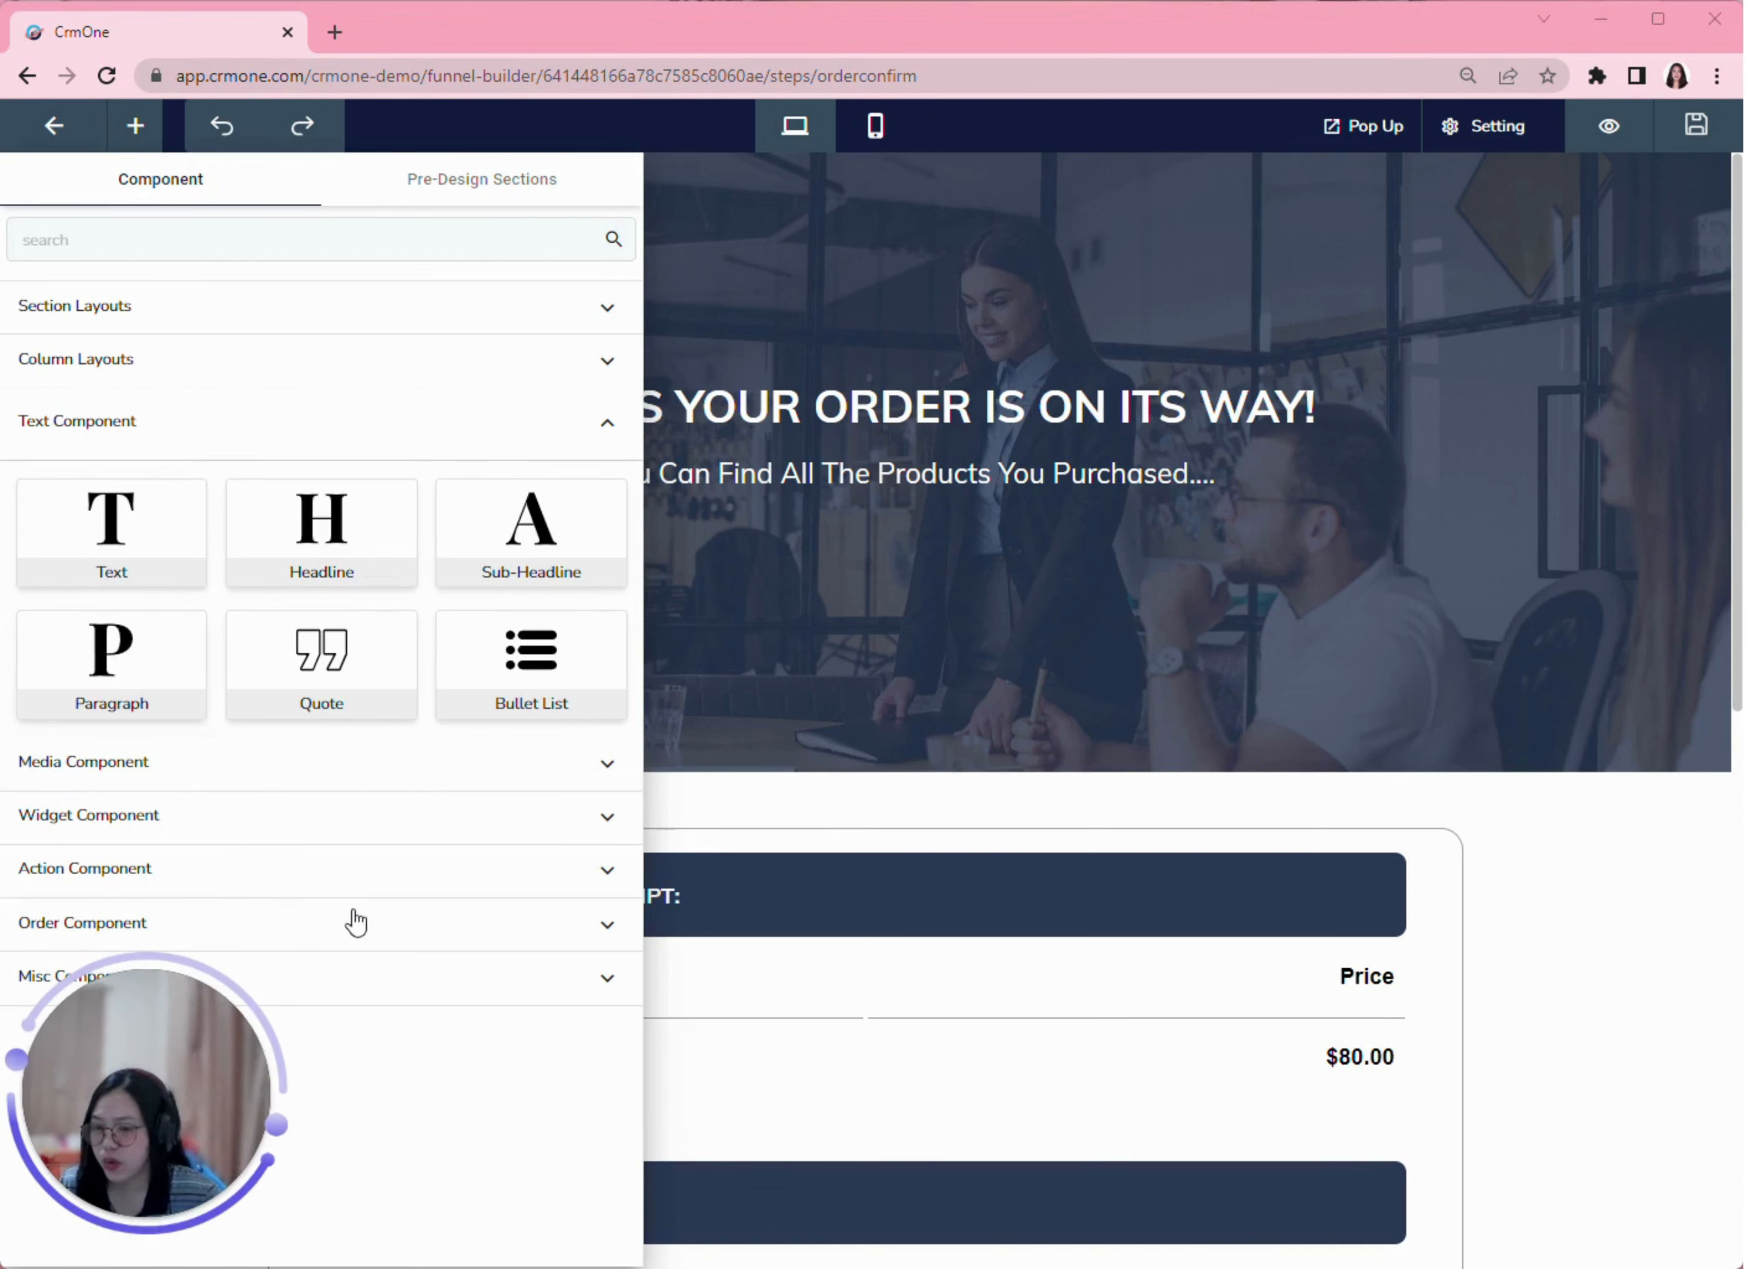
click(226, 323)
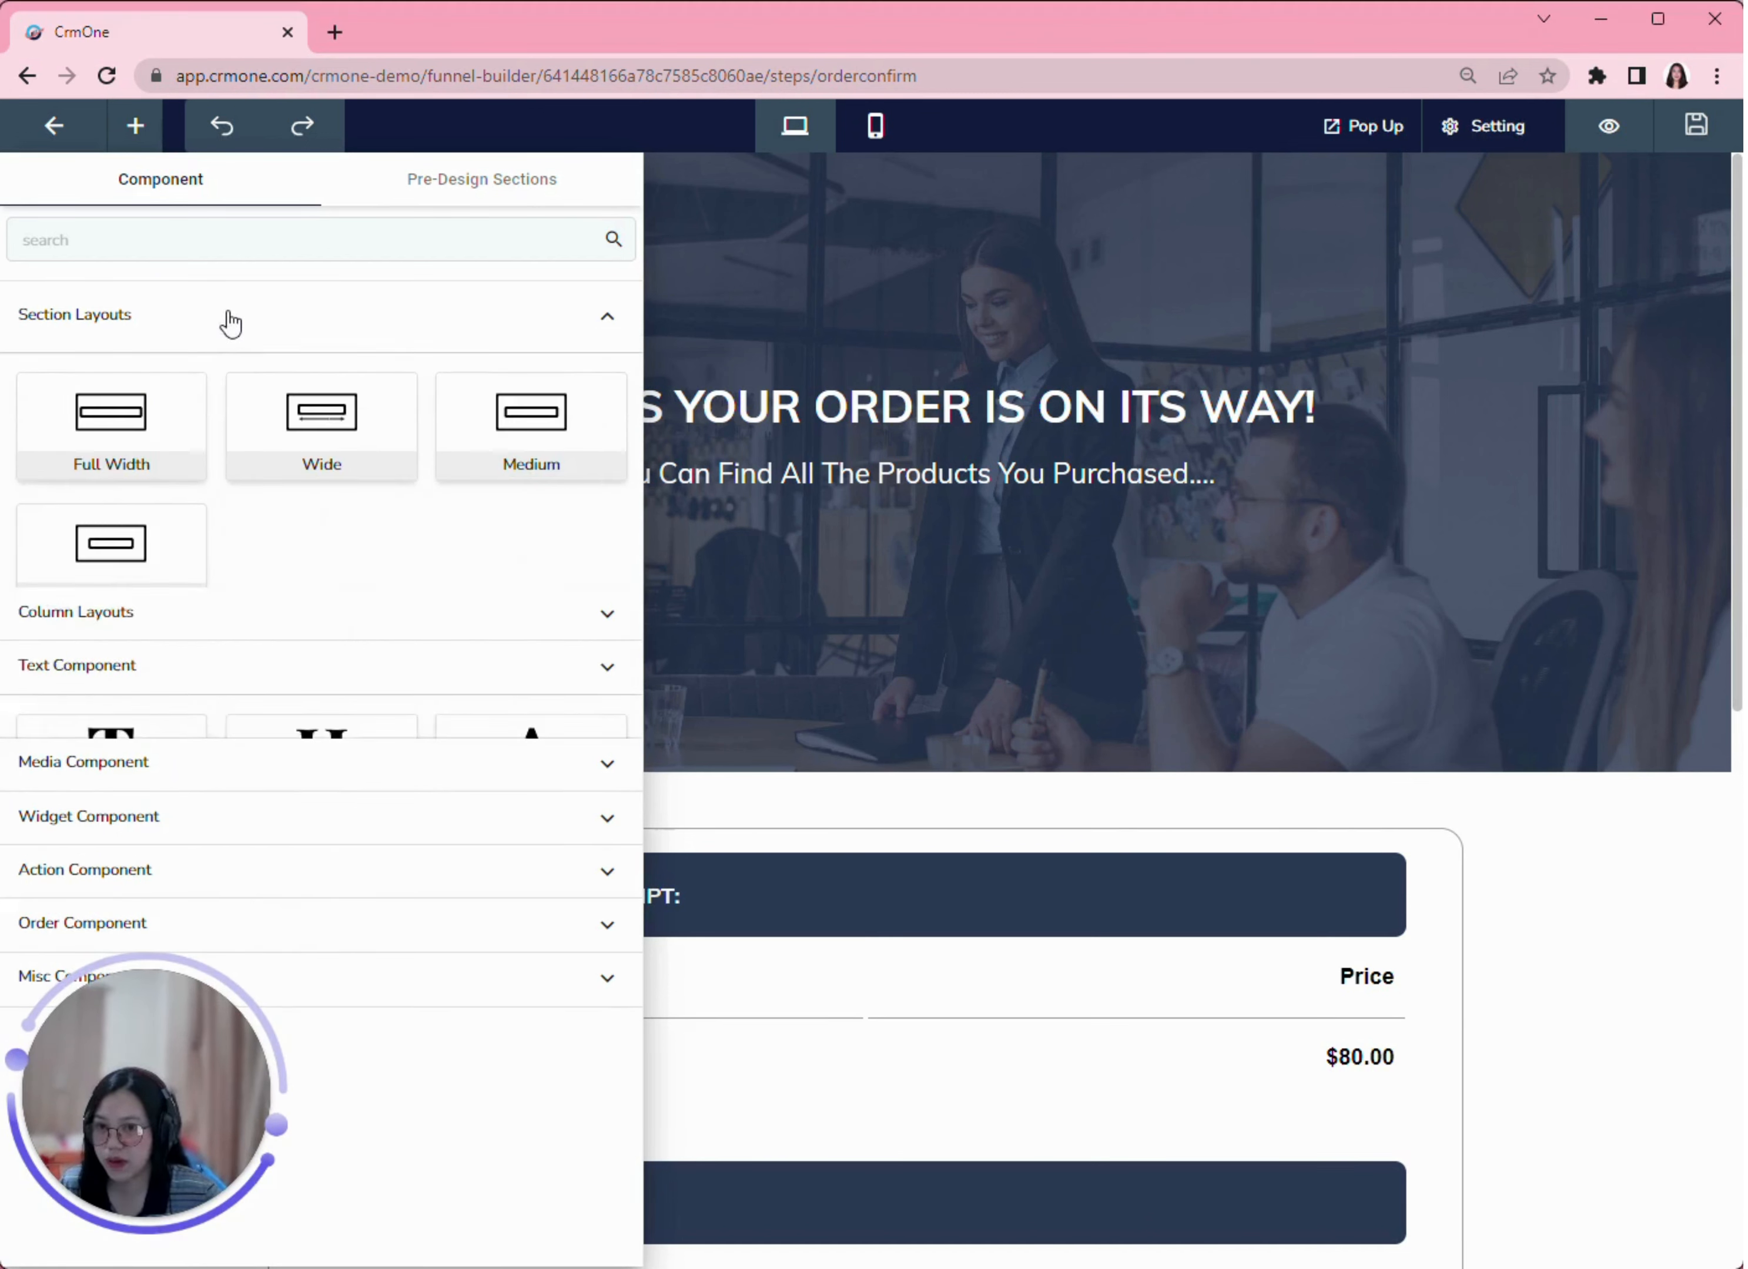
click(249, 658)
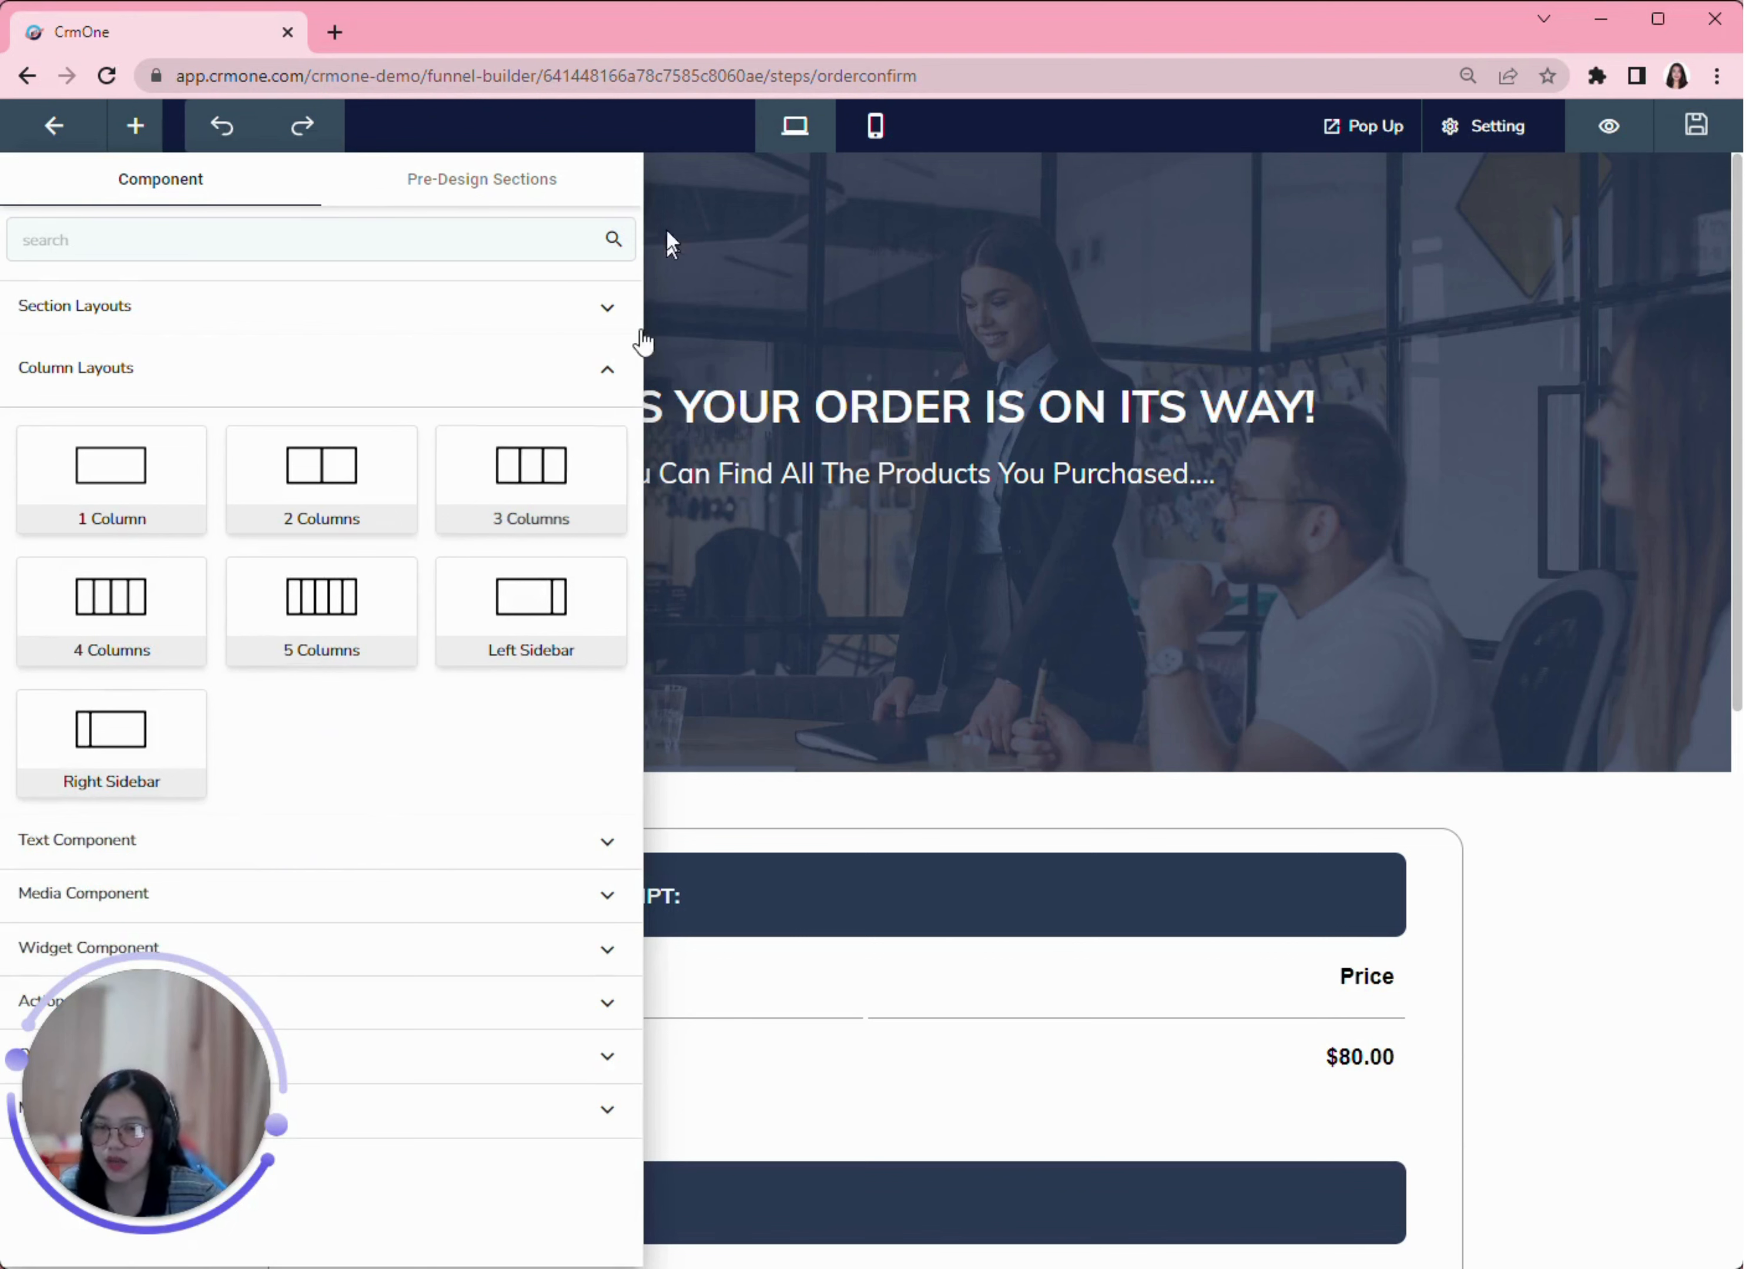
Step: Browse the pre-designed sections, preview individual designs, and close the library
click(513, 197)
mouse_move(421, 670)
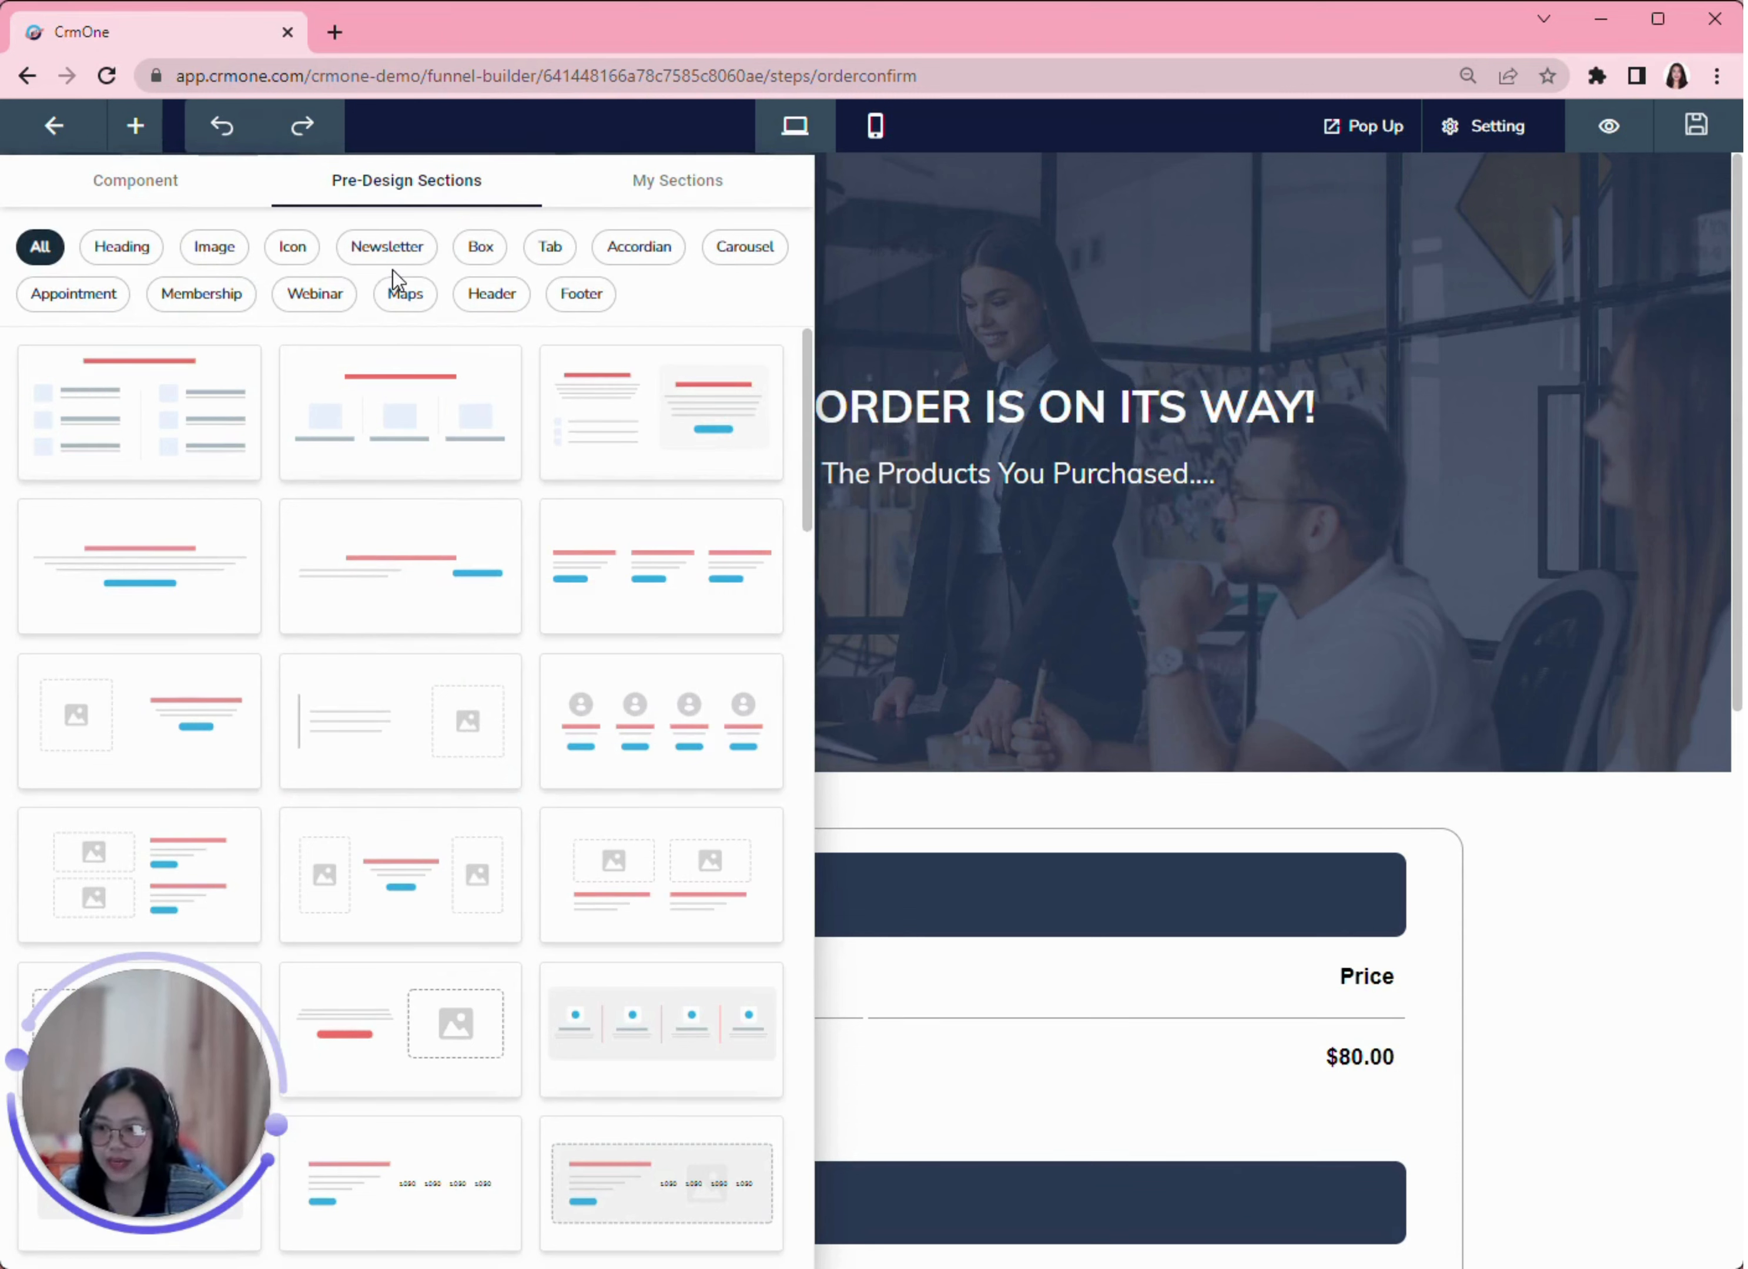
mouse_move(448, 621)
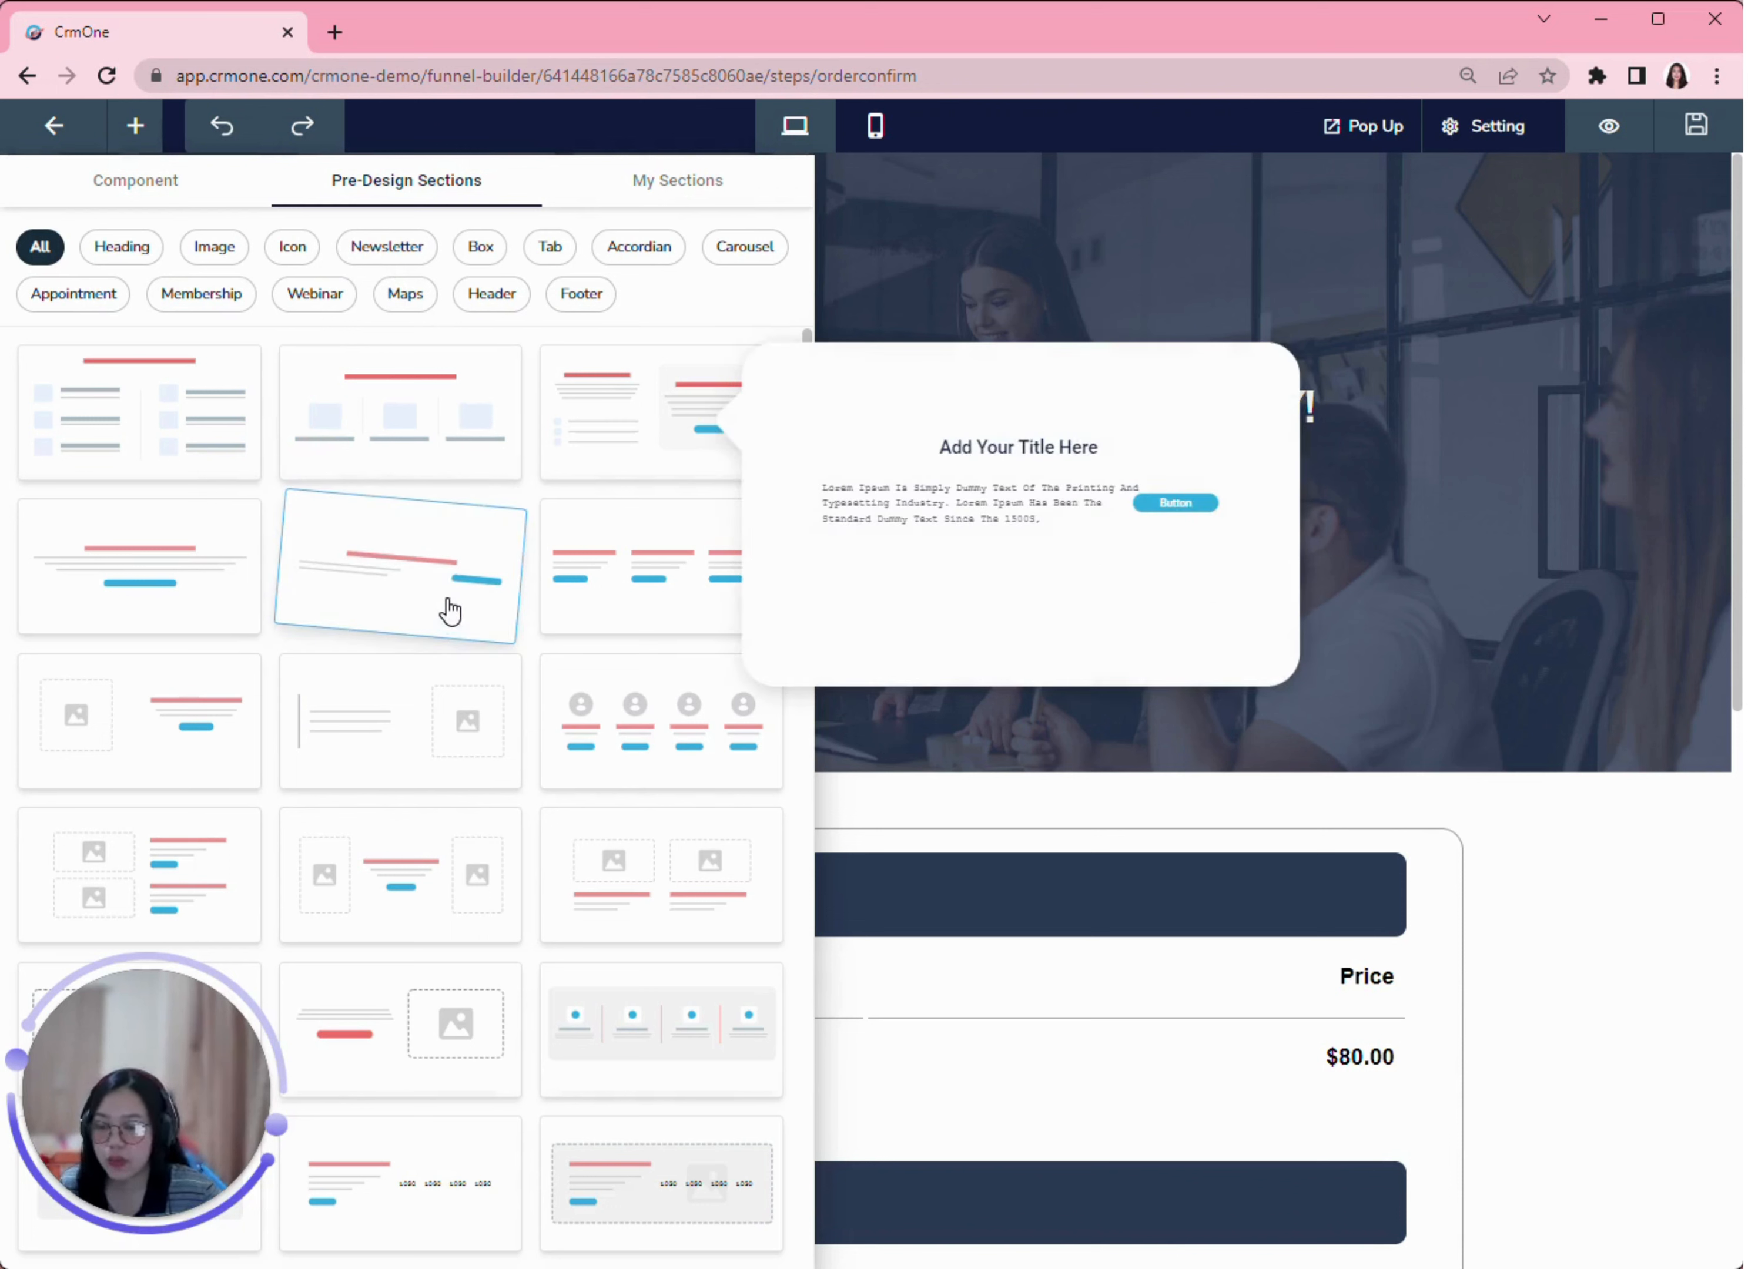
mouse_move(617, 573)
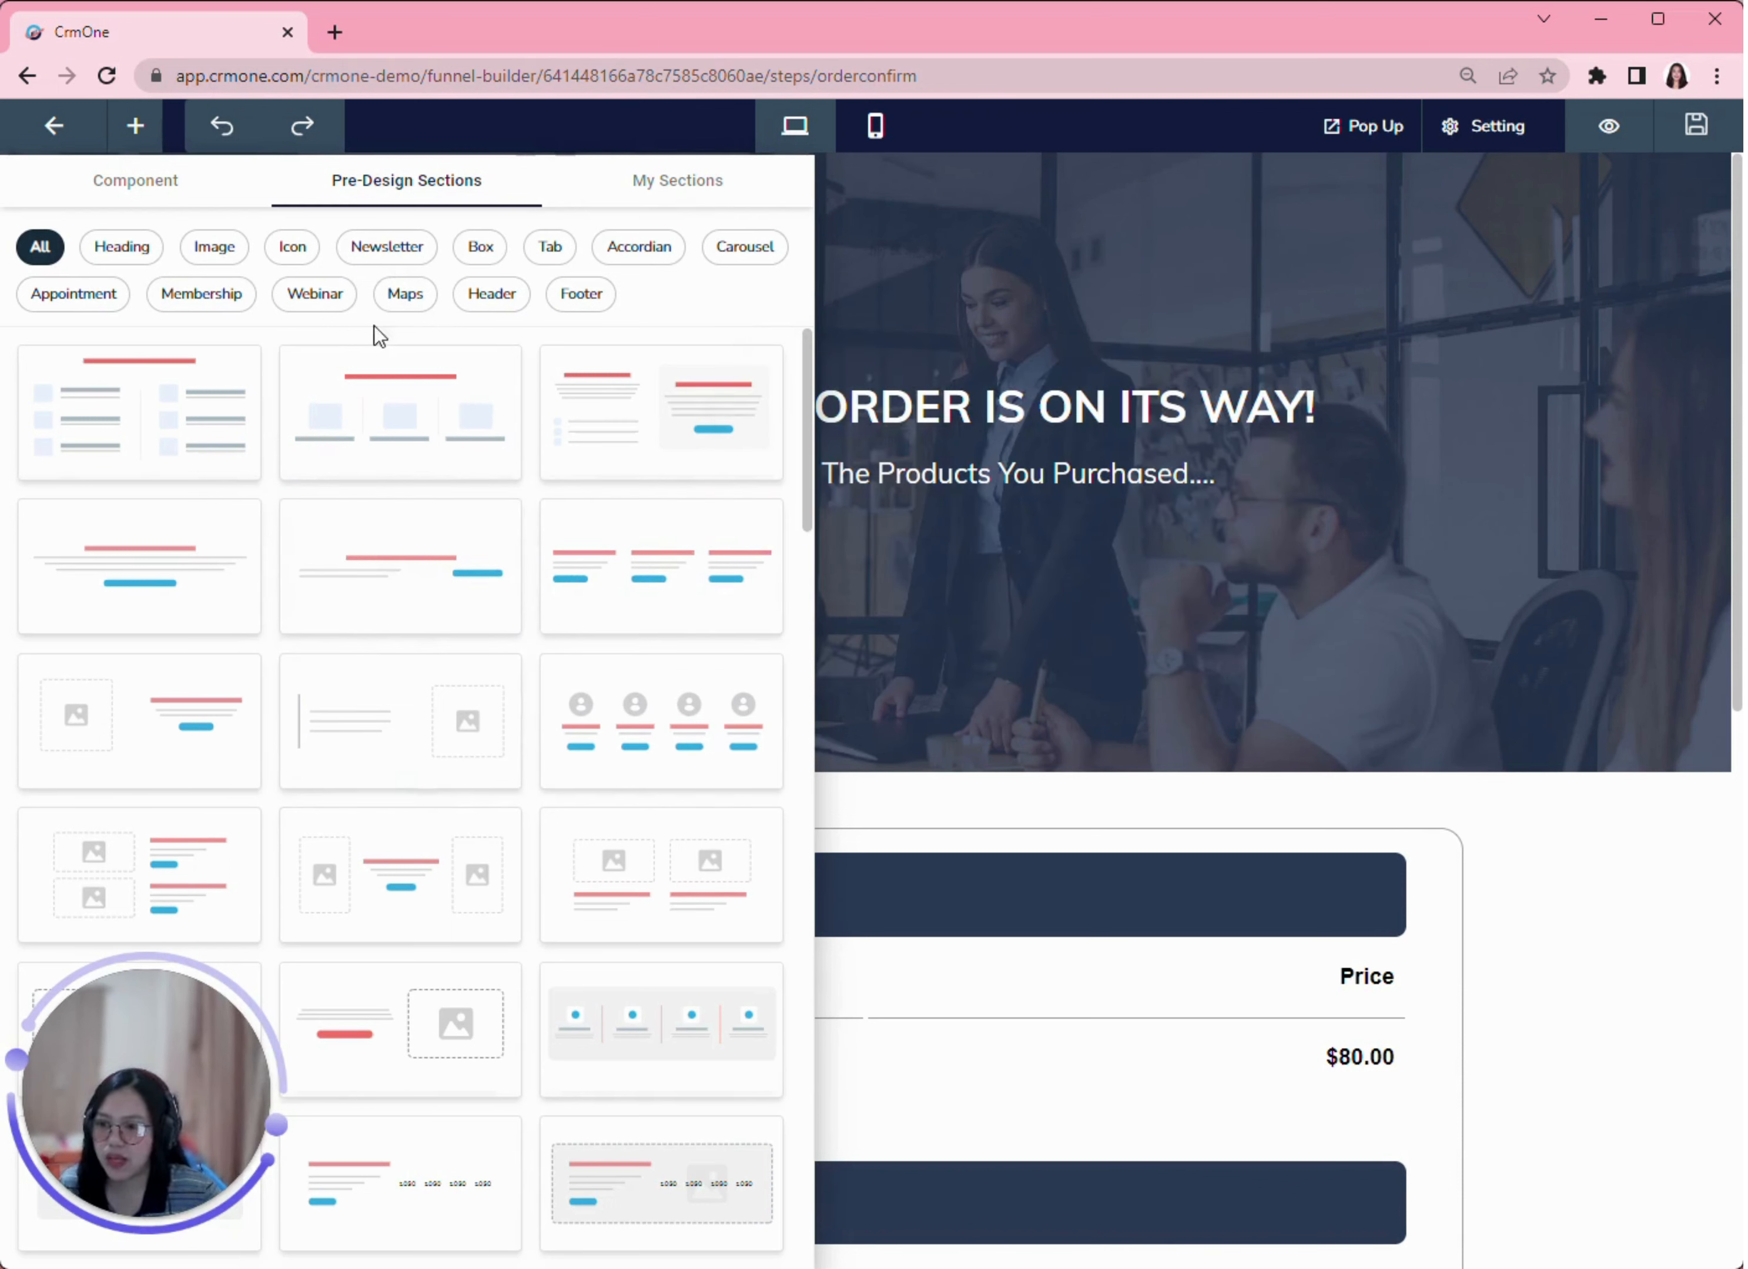
click(135, 126)
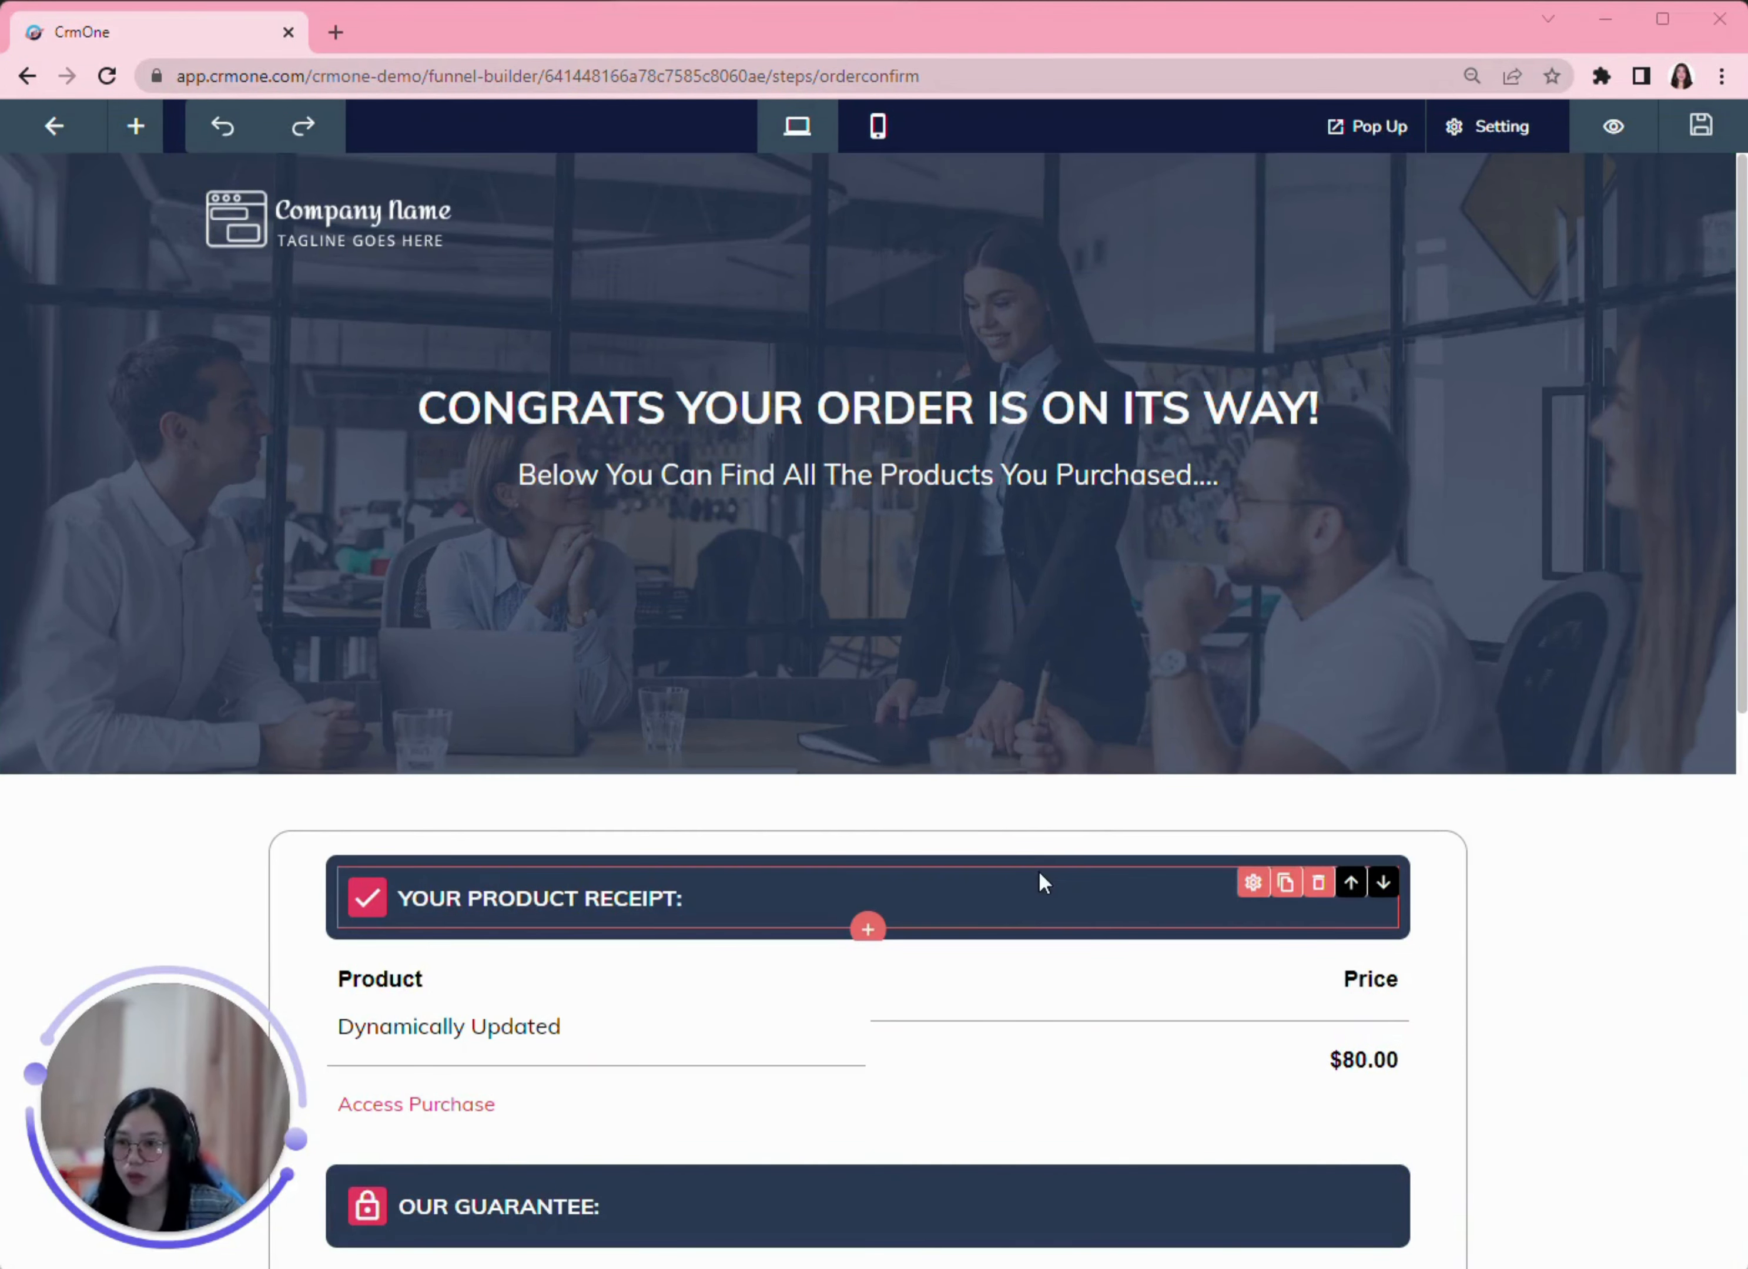
Step: Examine the basic and advanced settings of the badge image under Our Guarantee and close them without changes
scroll(1102, 872, down, 8)
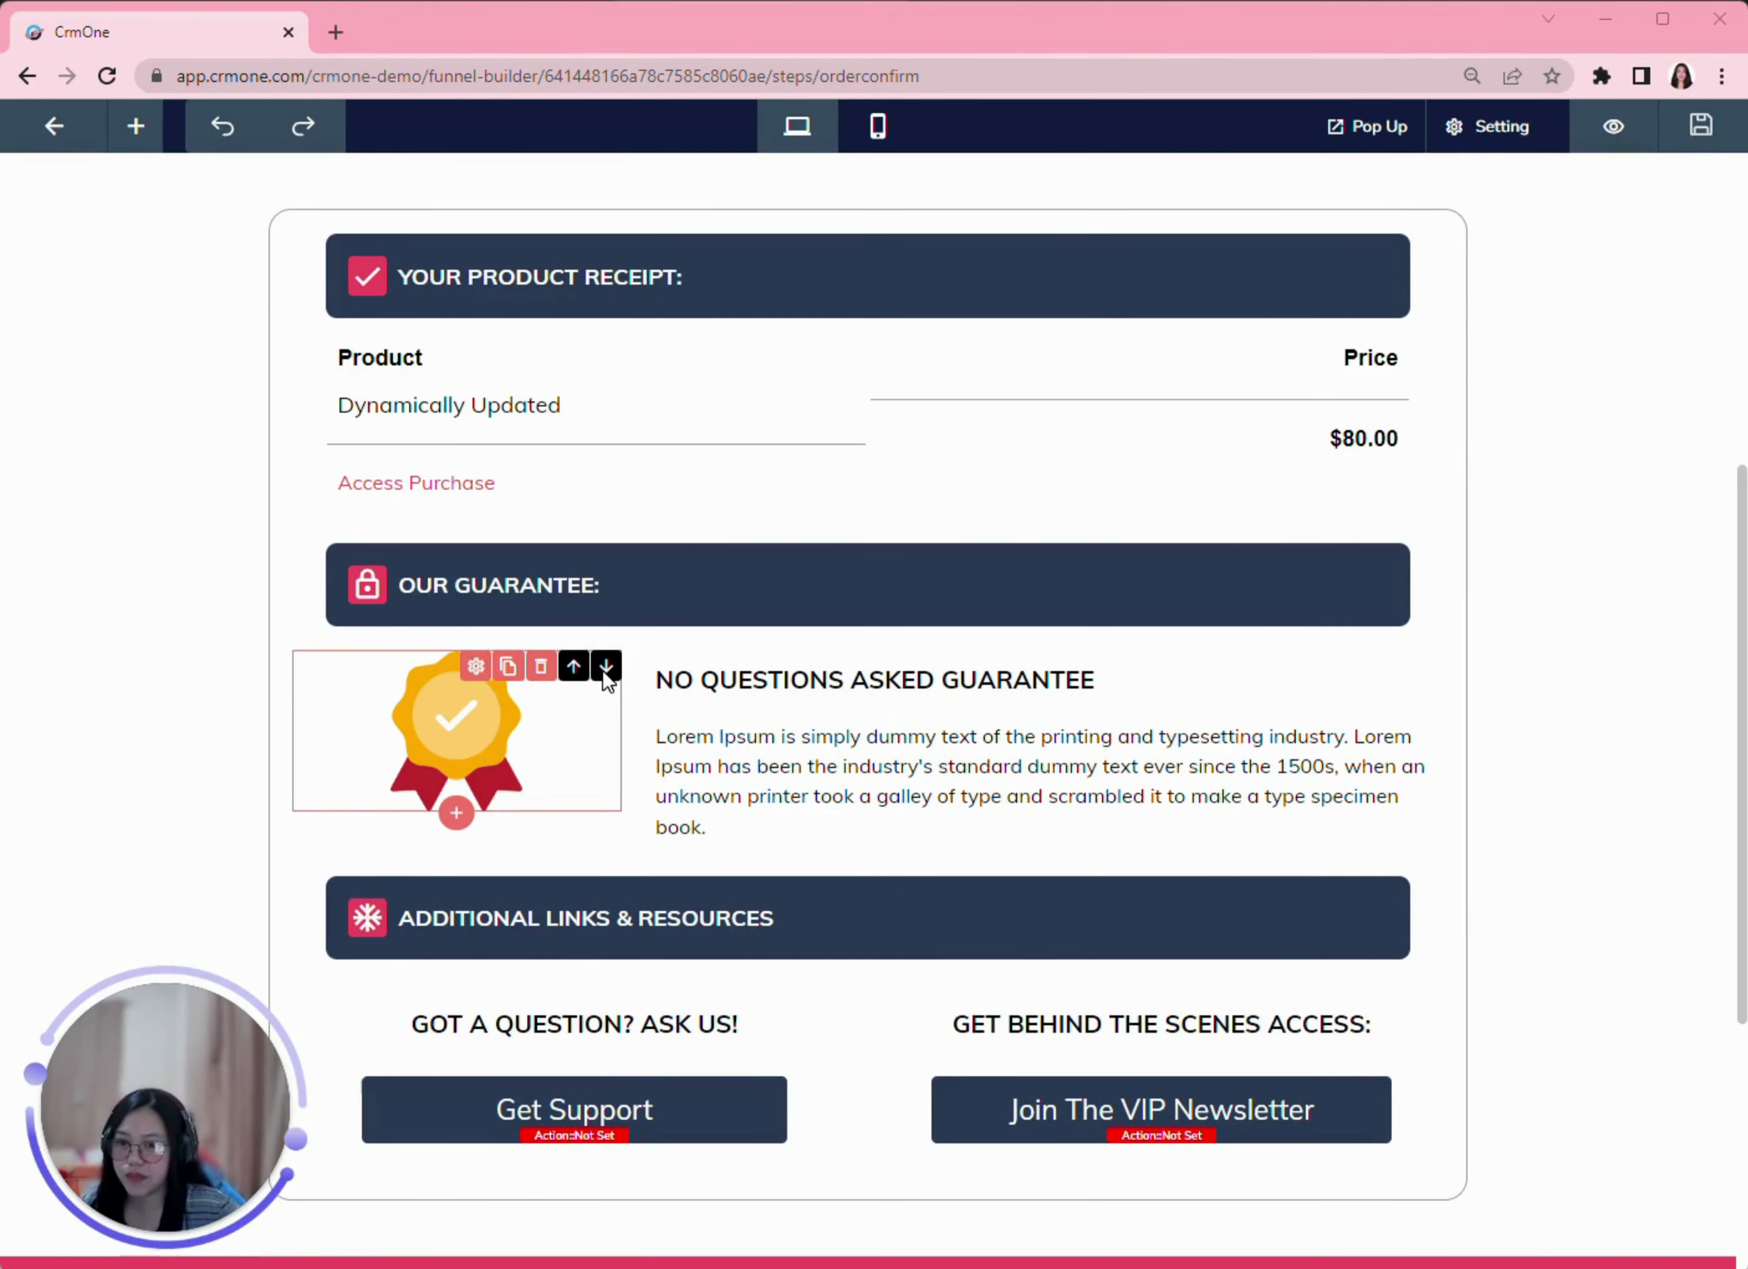
click(476, 668)
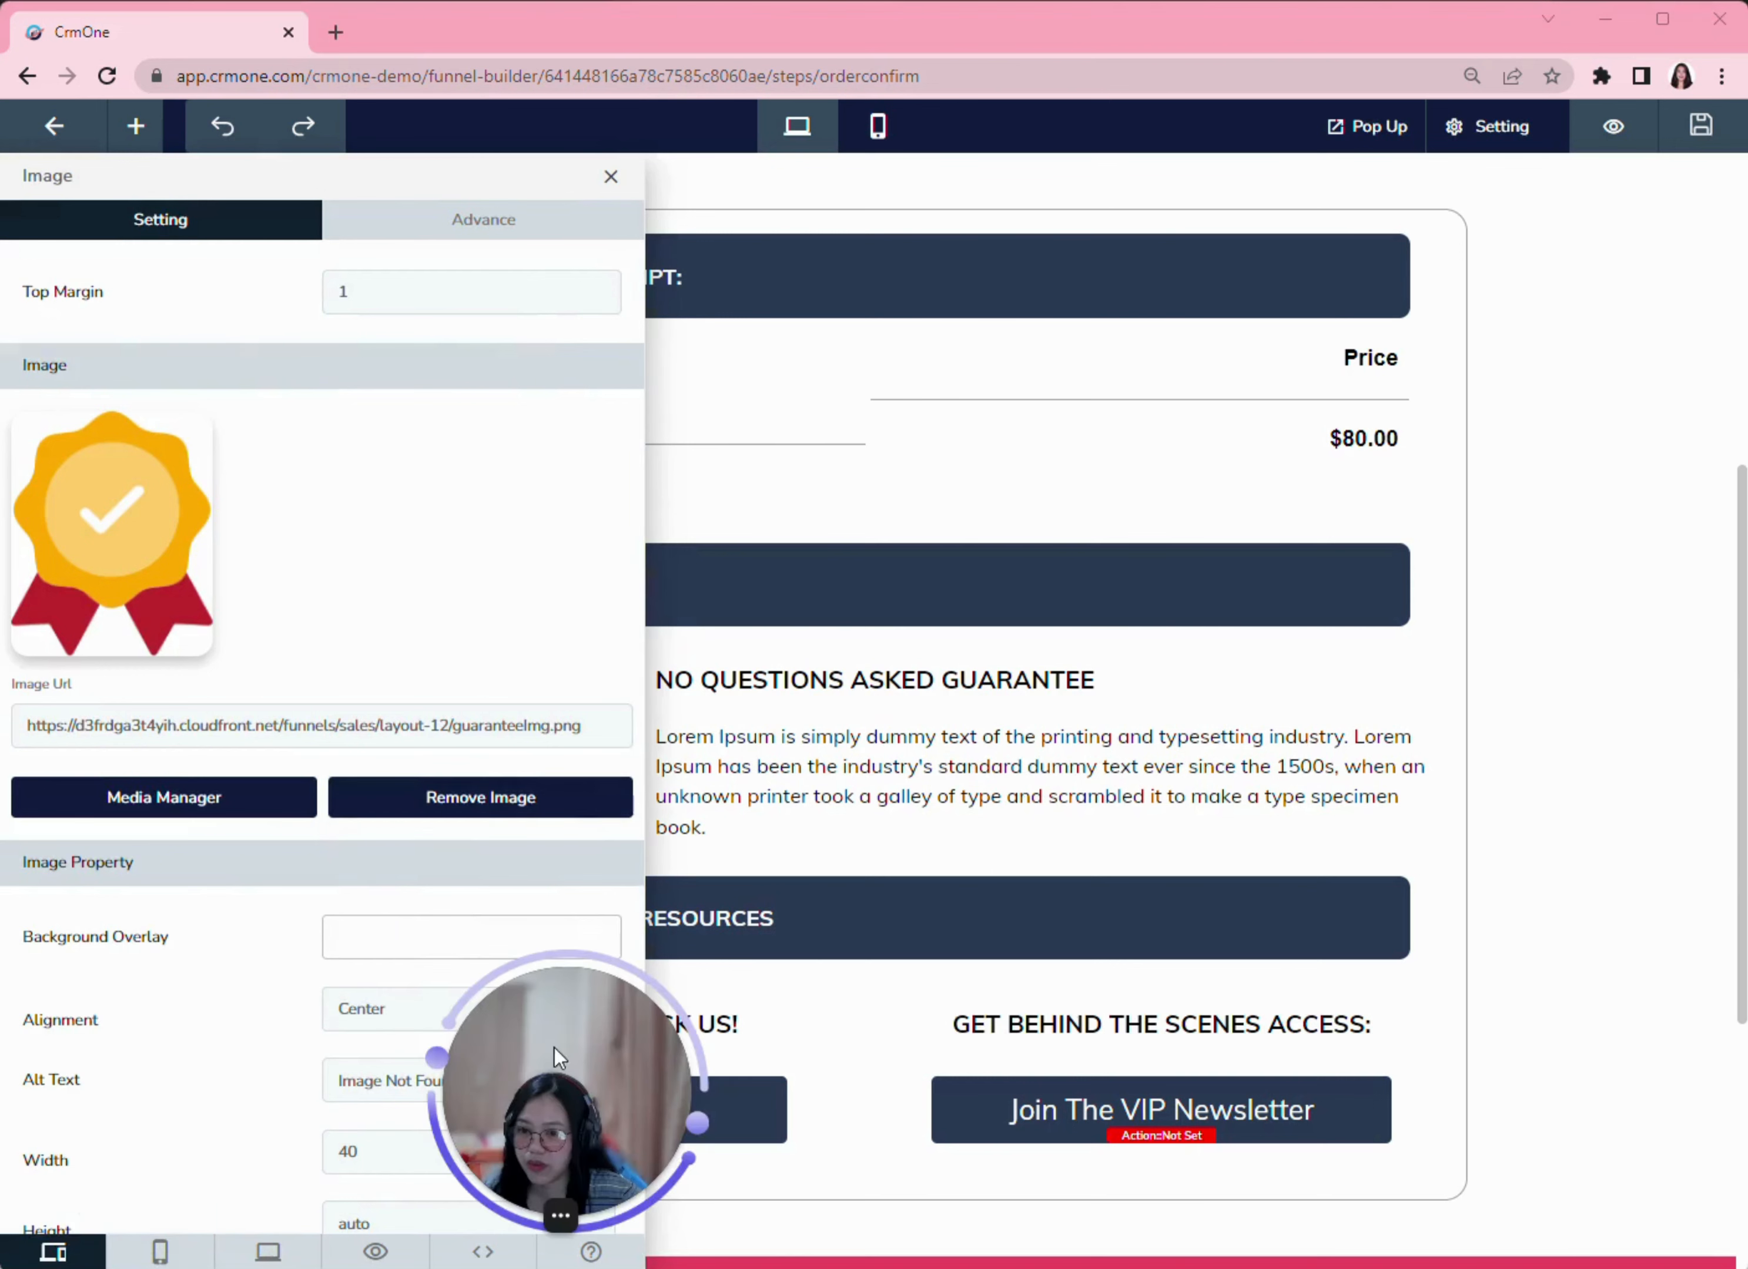
scroll(310, 920, down, 3)
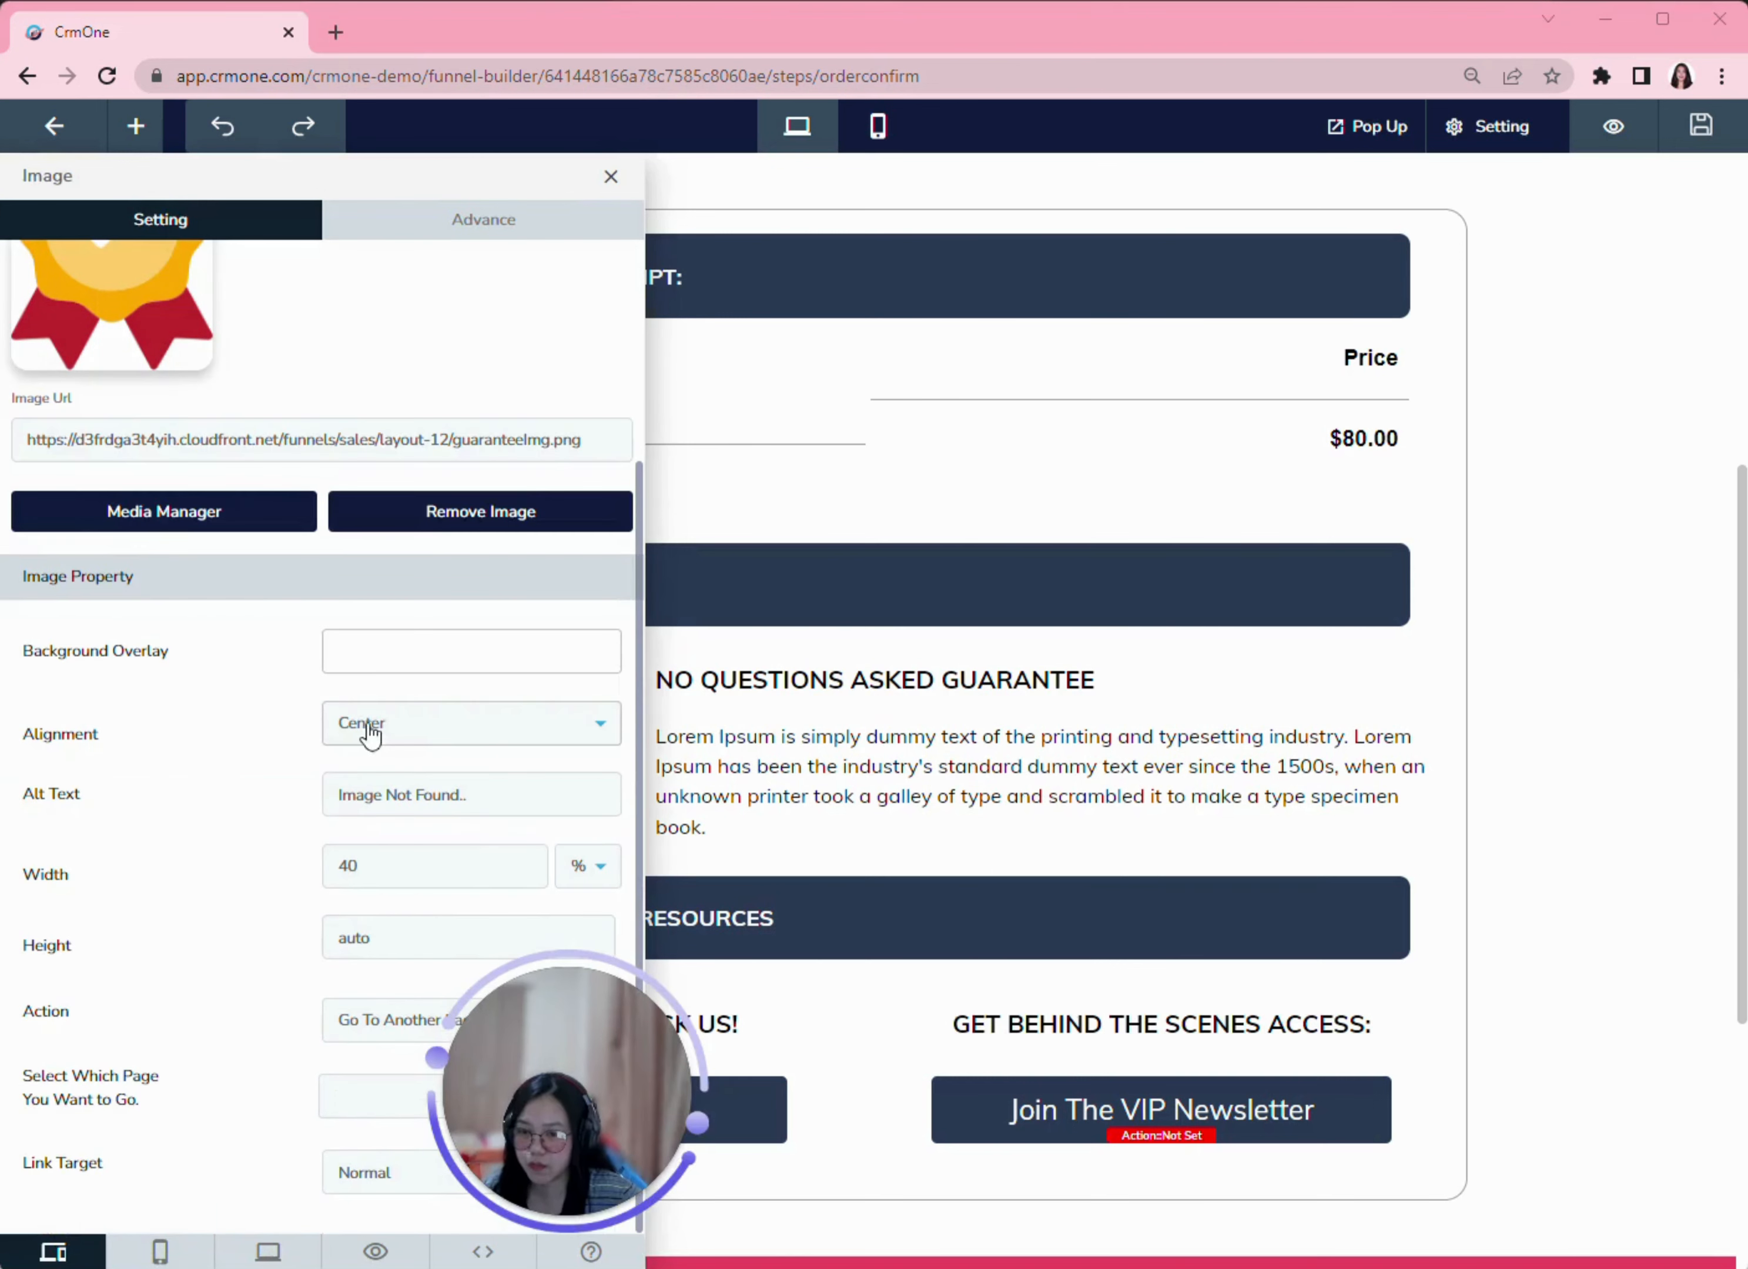
drag(572, 1068, 214, 1046)
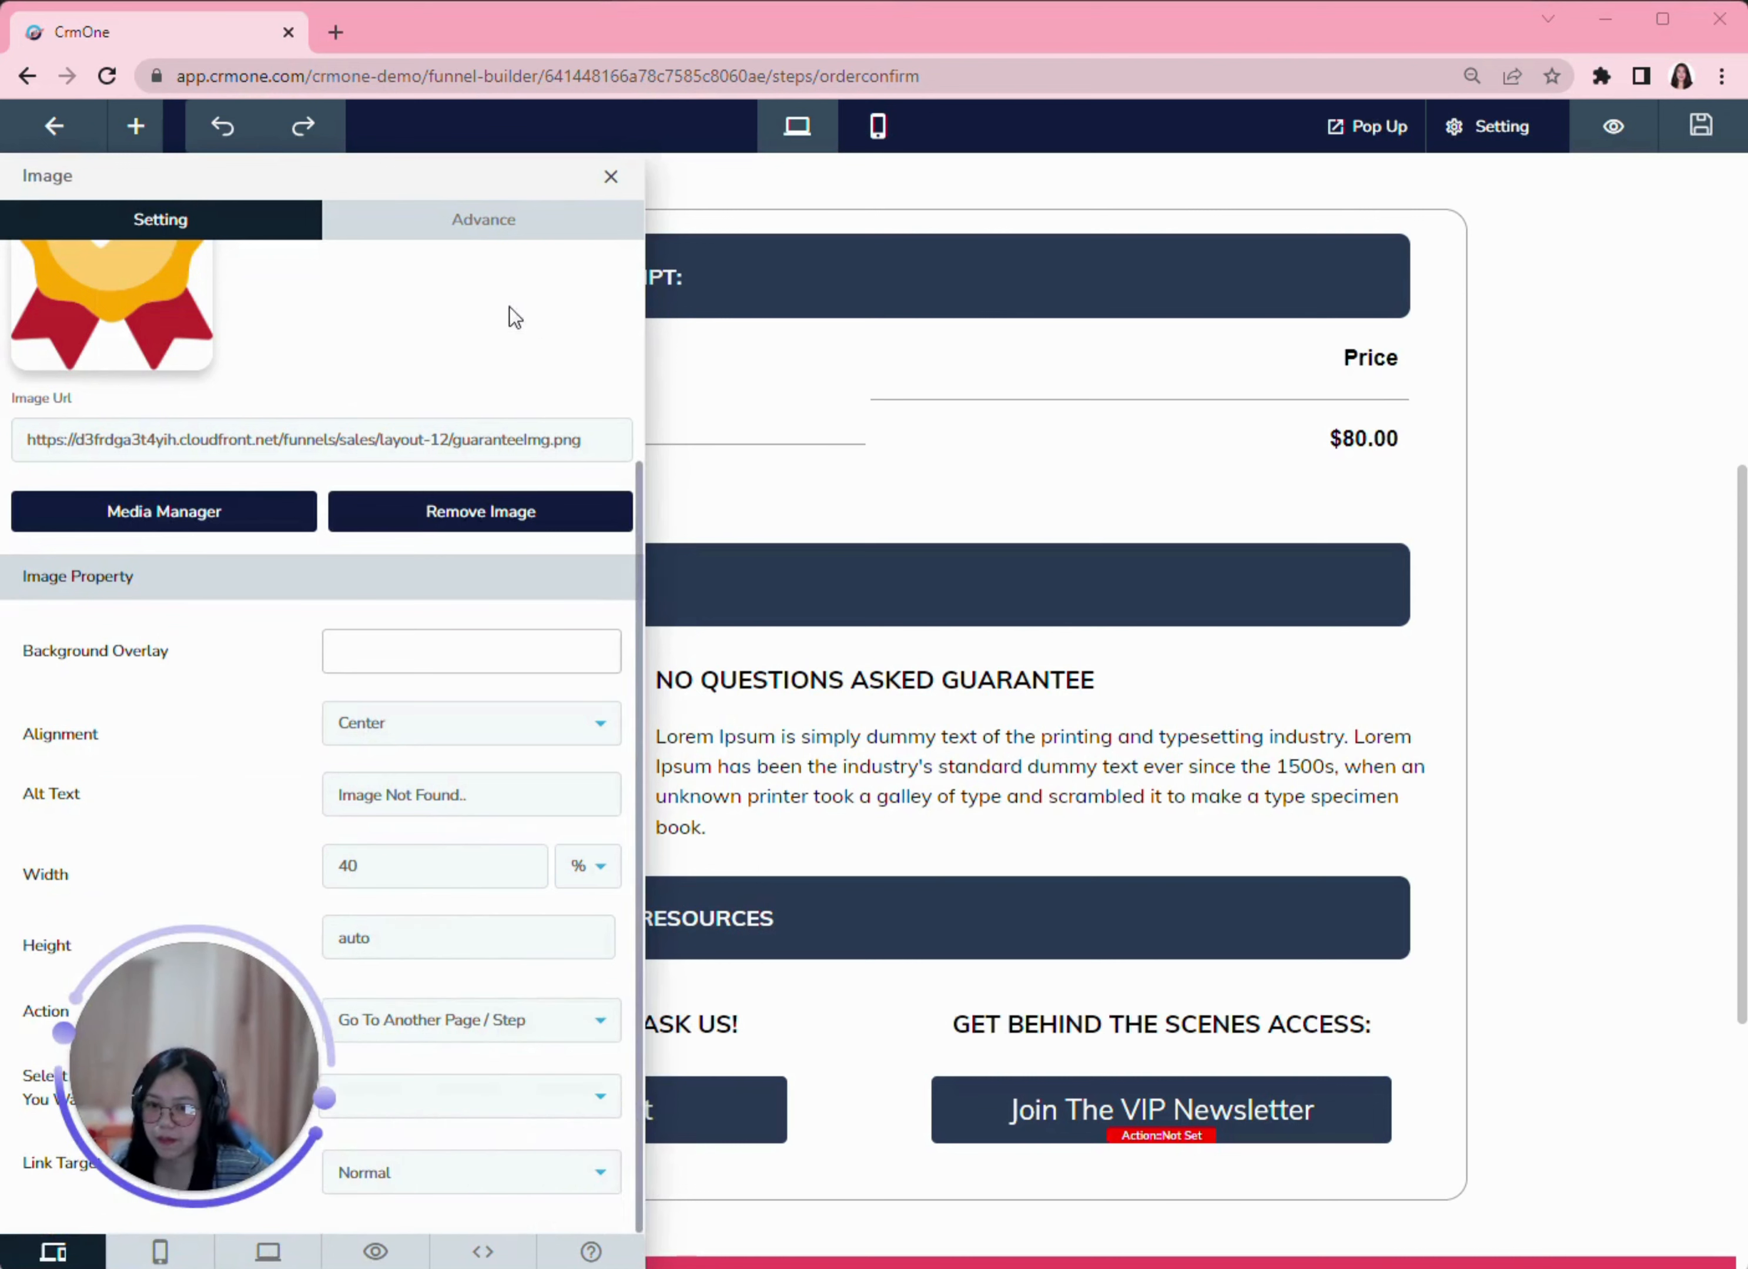
click(452, 234)
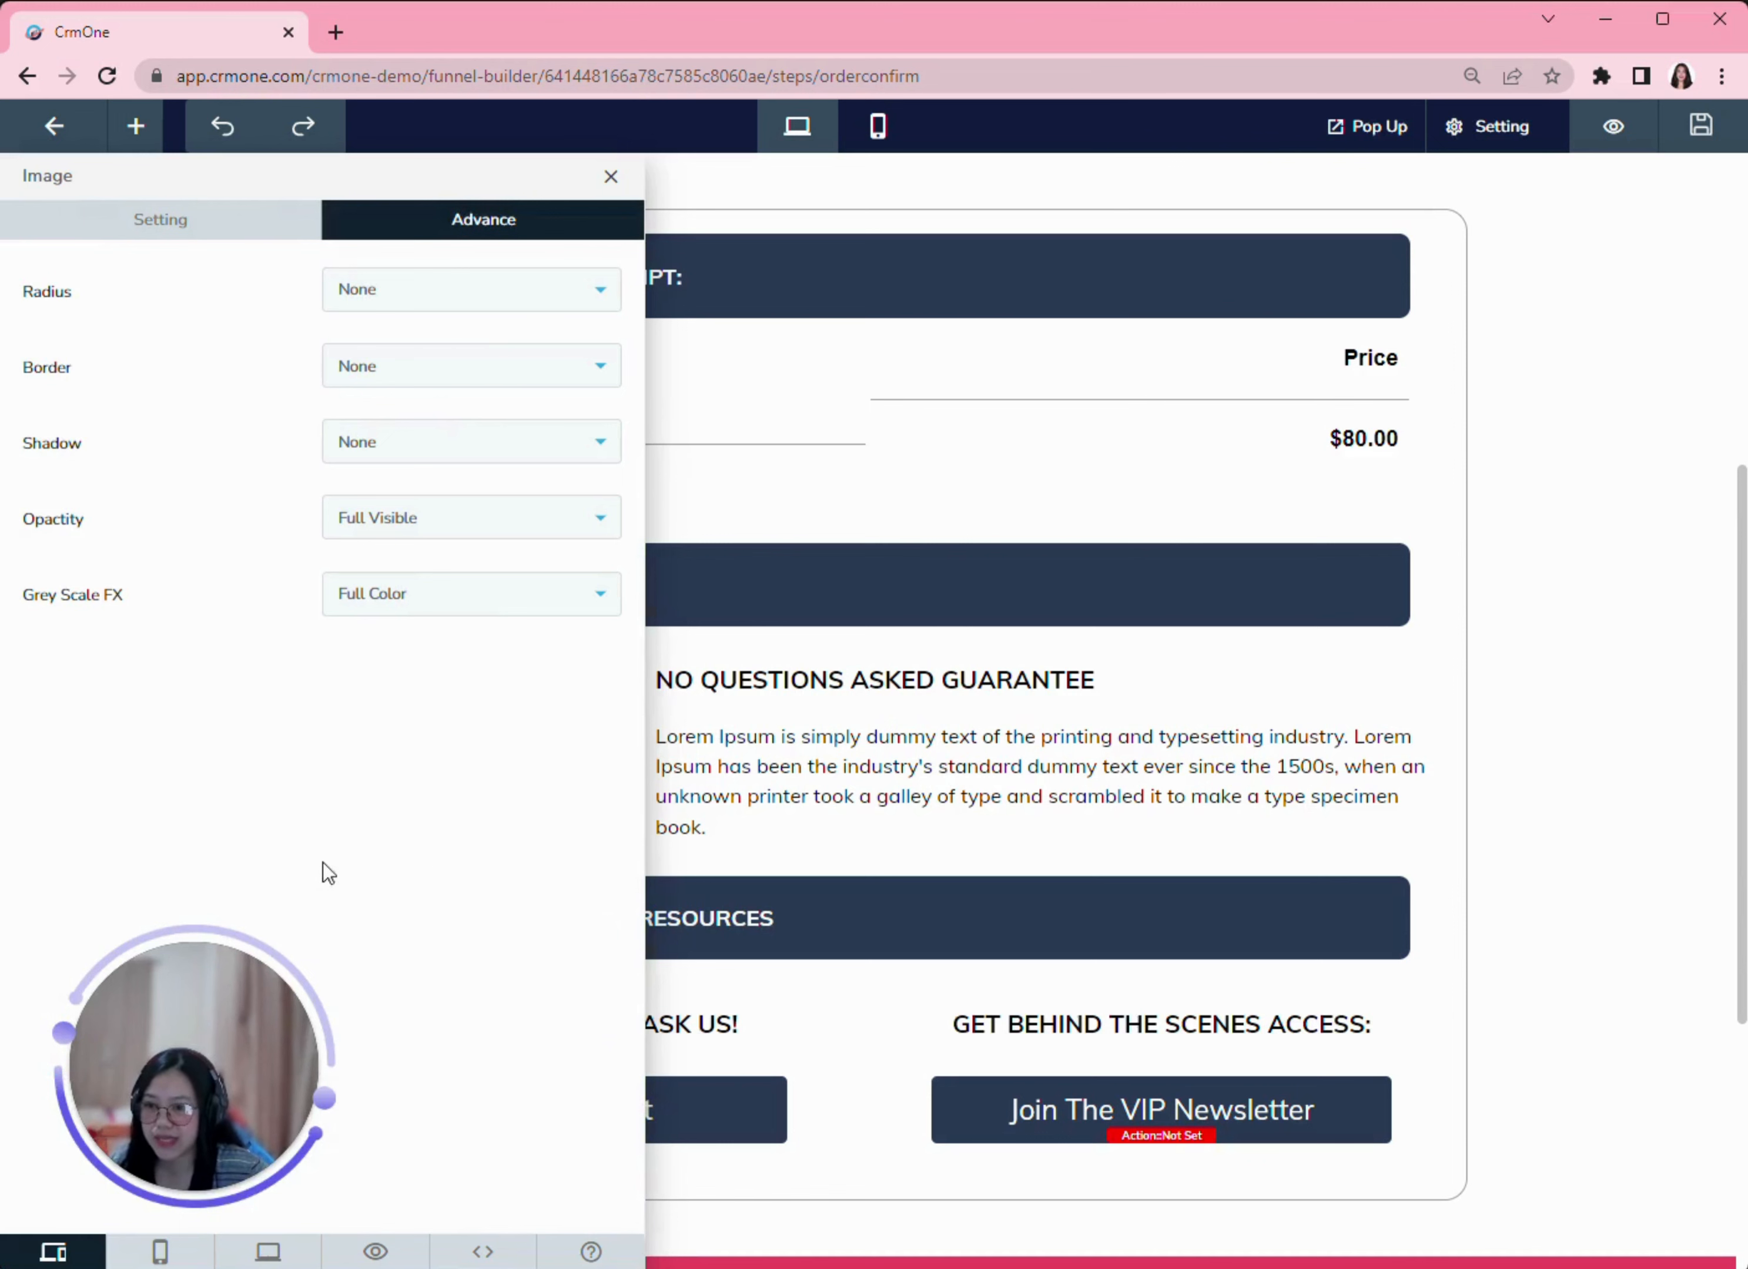
click(611, 177)
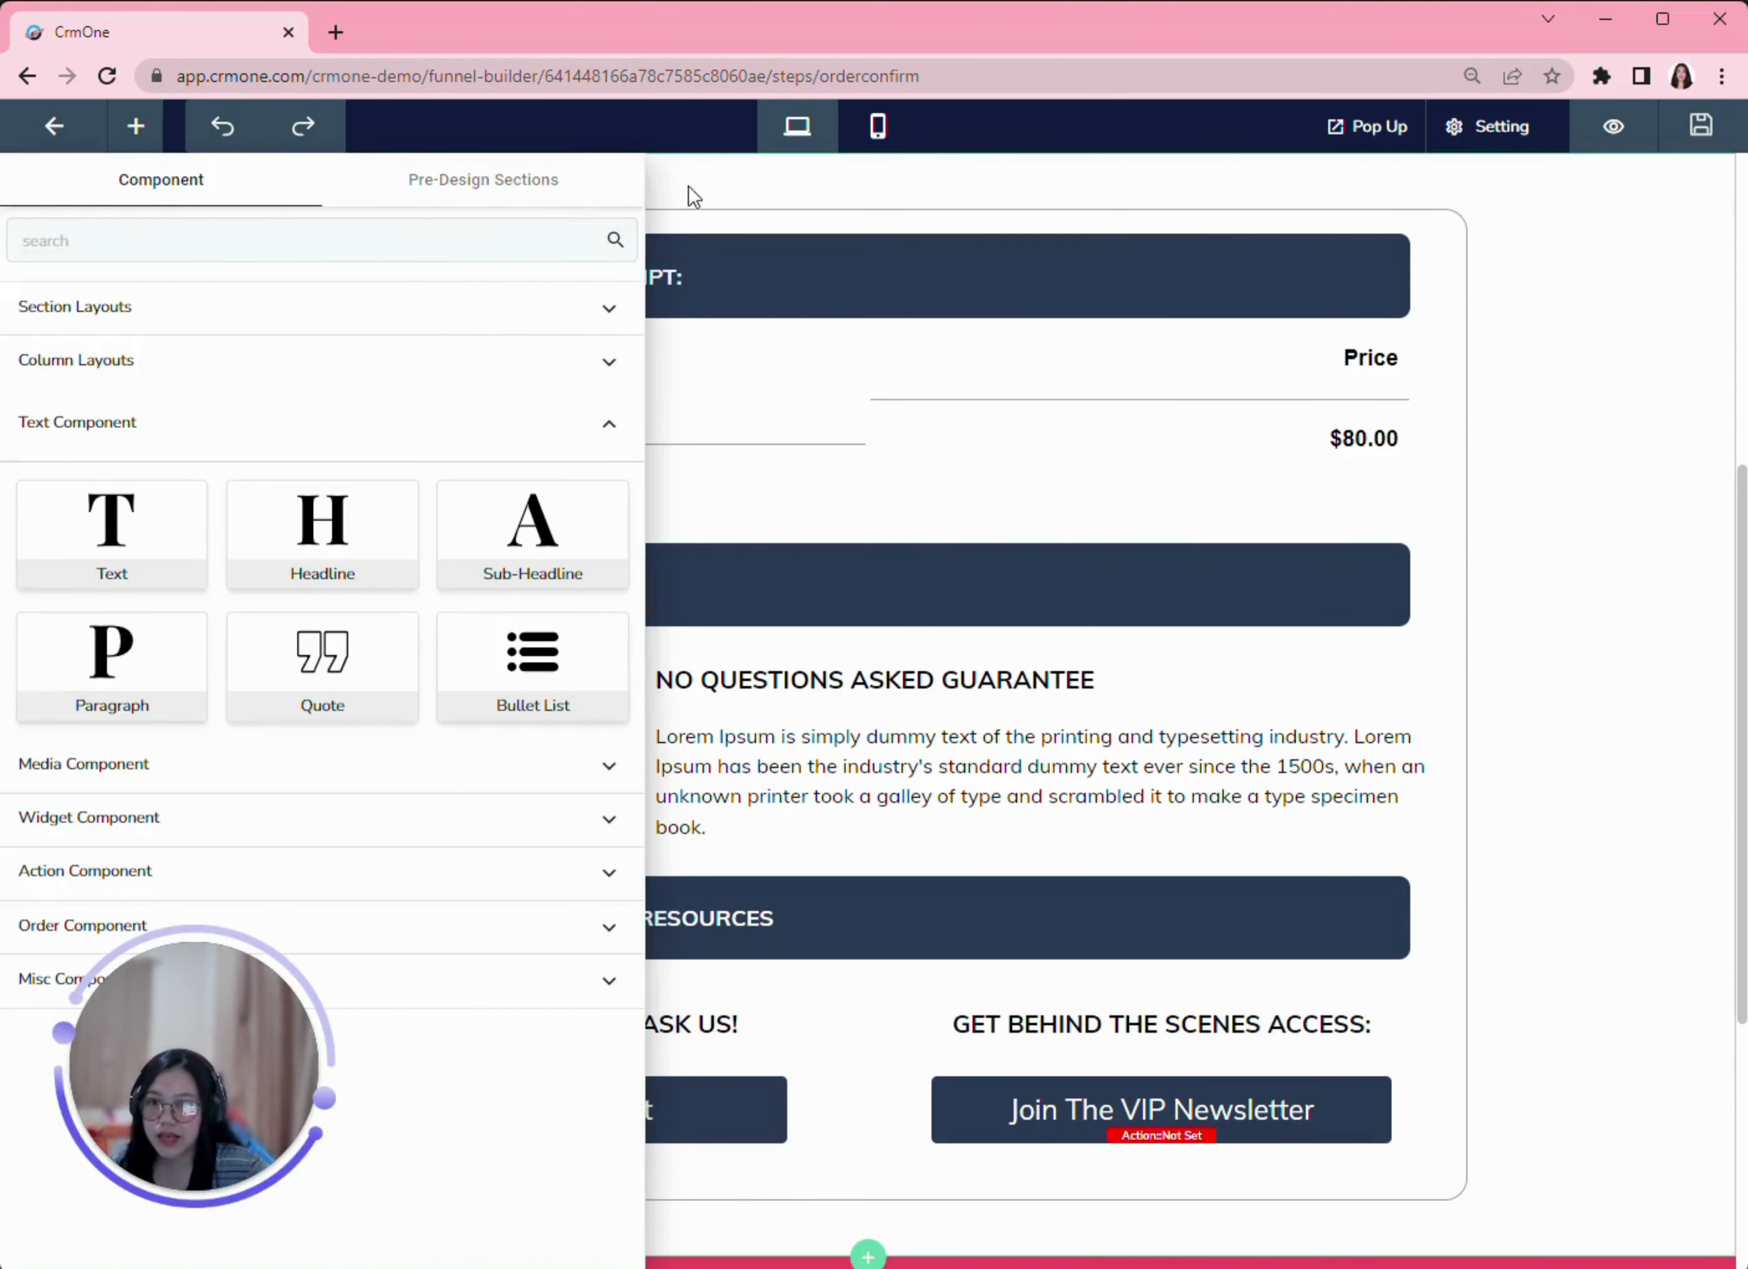
click(701, 192)
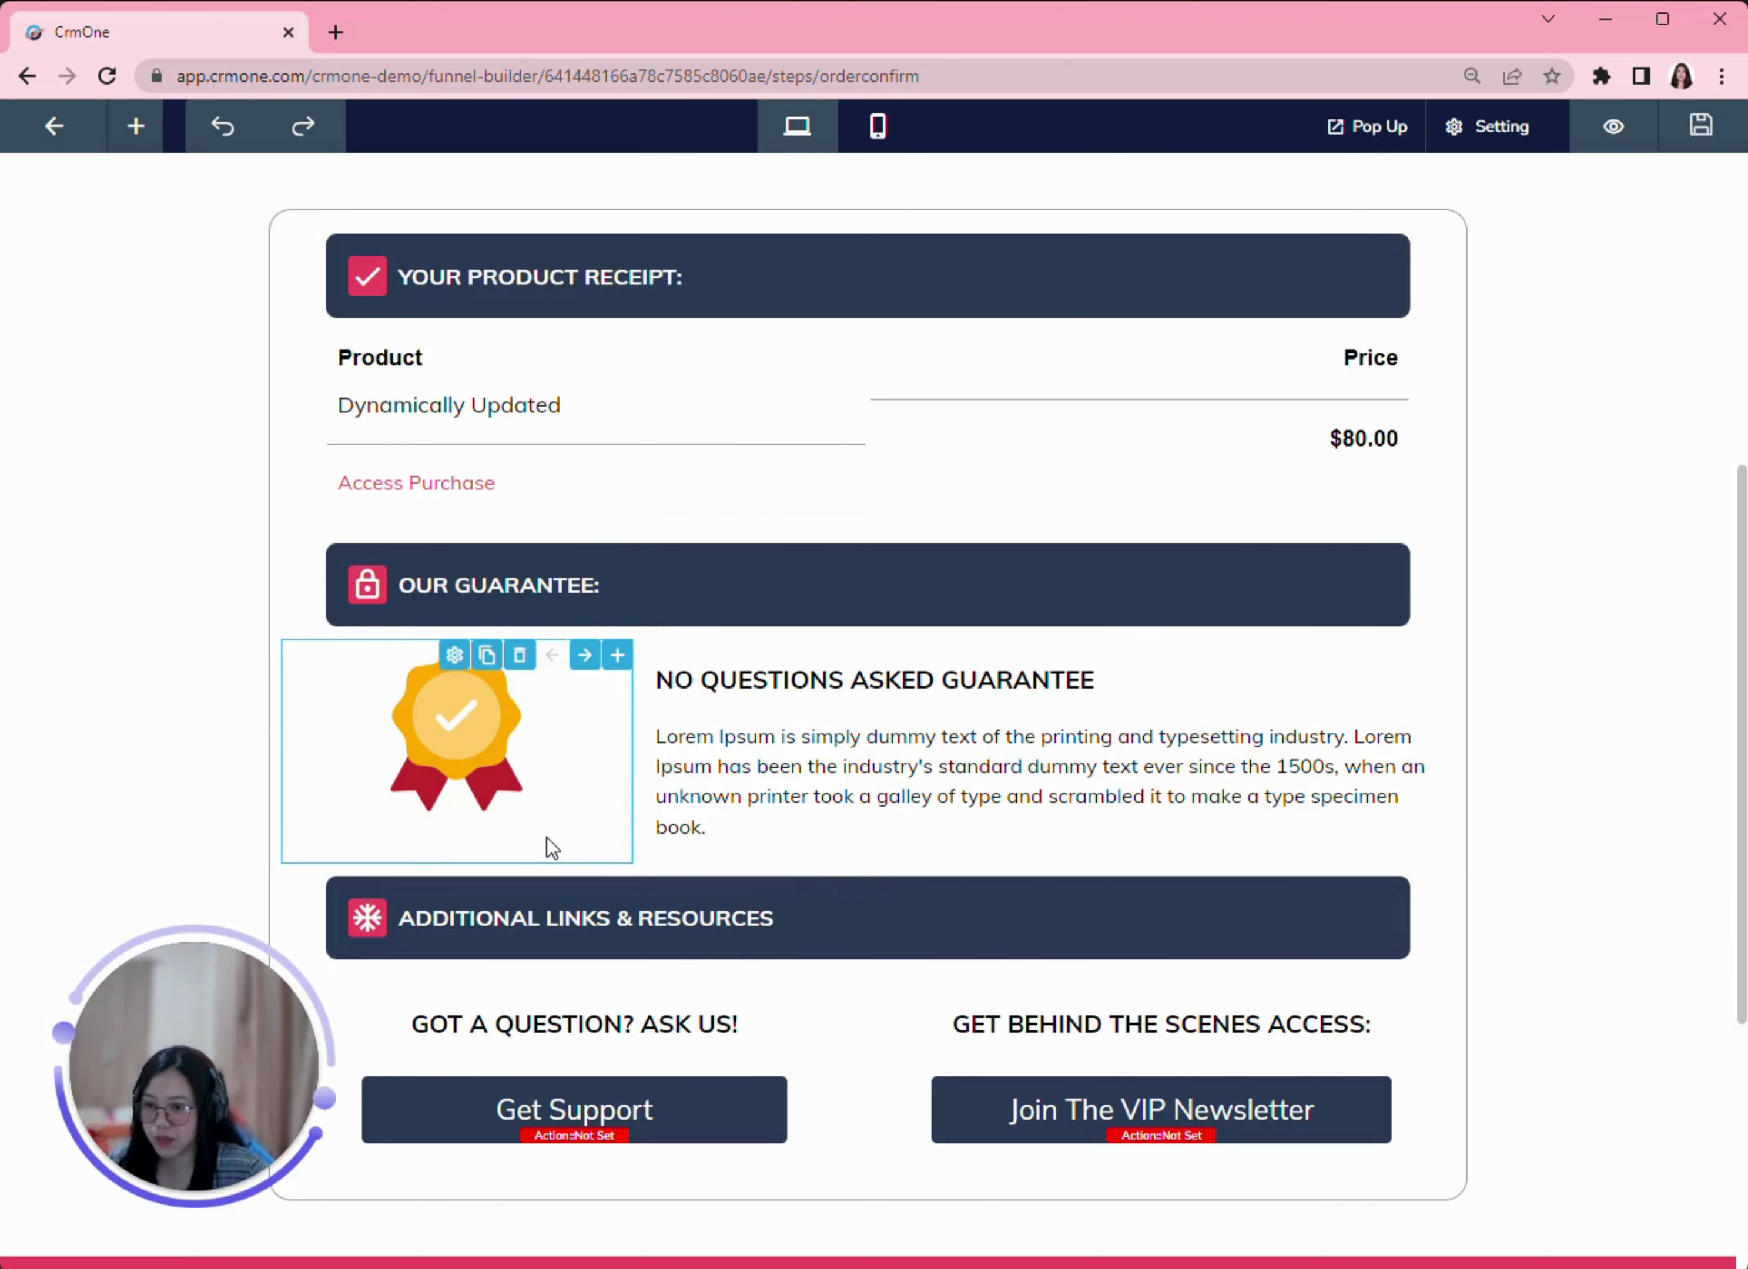
Step: Examine the basic and advanced settings of the column holding the guarantee badge and close them without changes
click(455, 657)
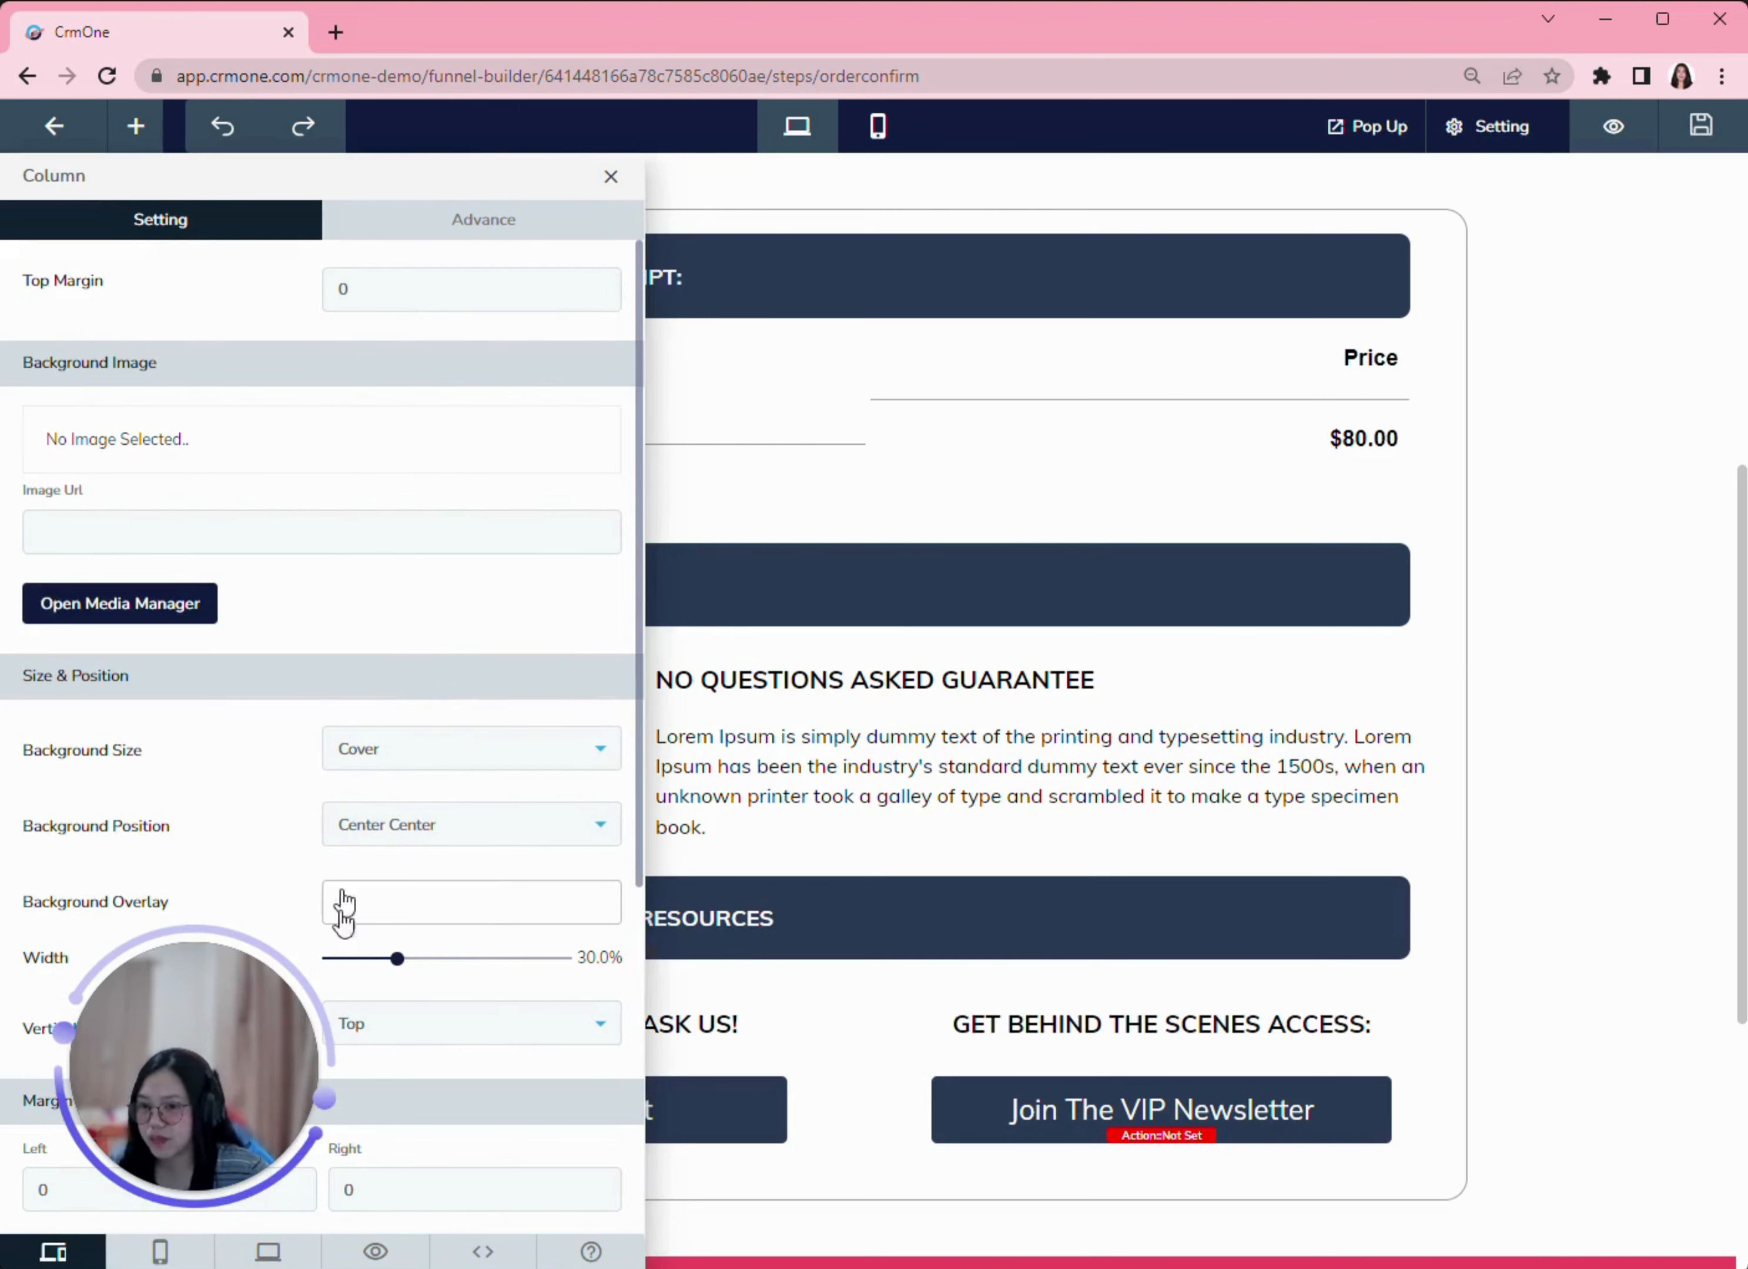
drag(311, 1010, 565, 992)
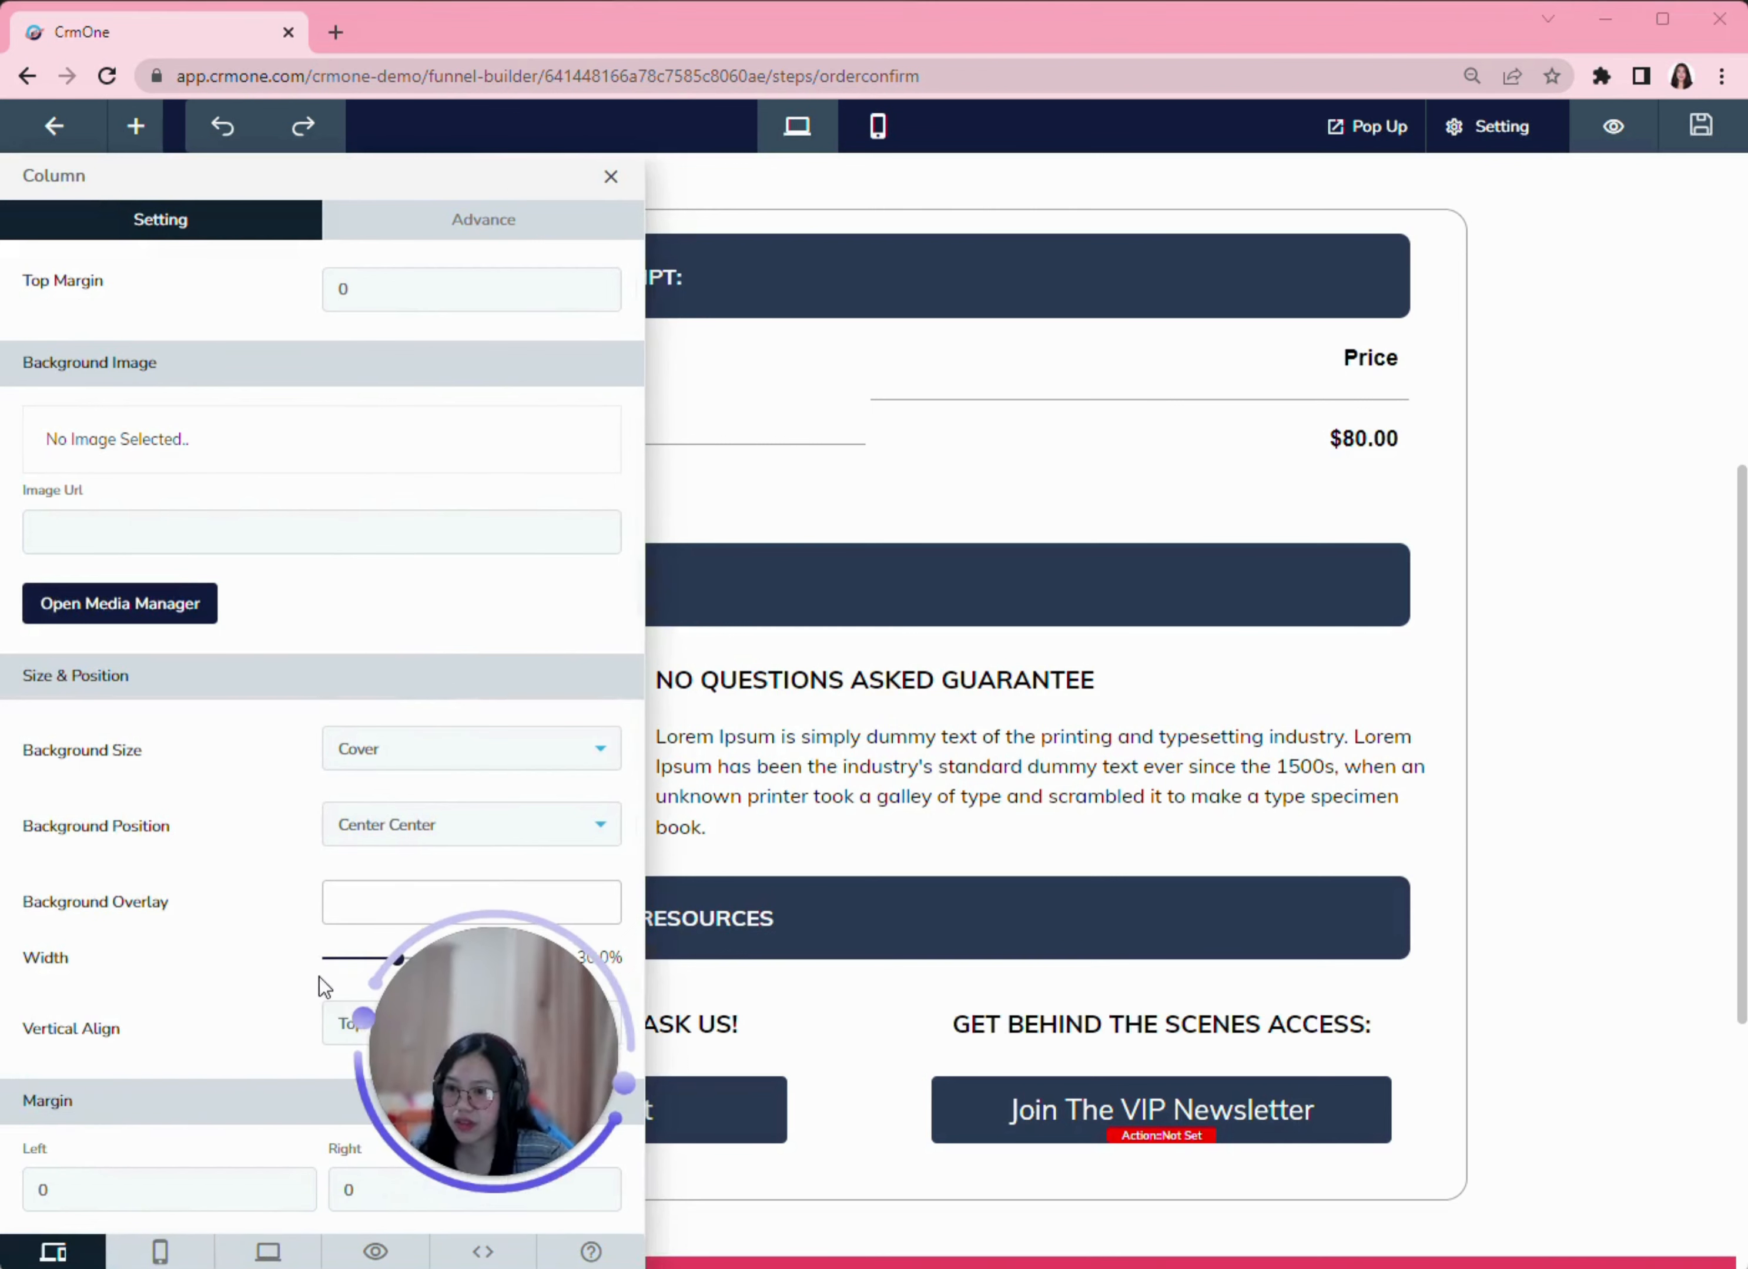
scroll(278, 975, down, 6)
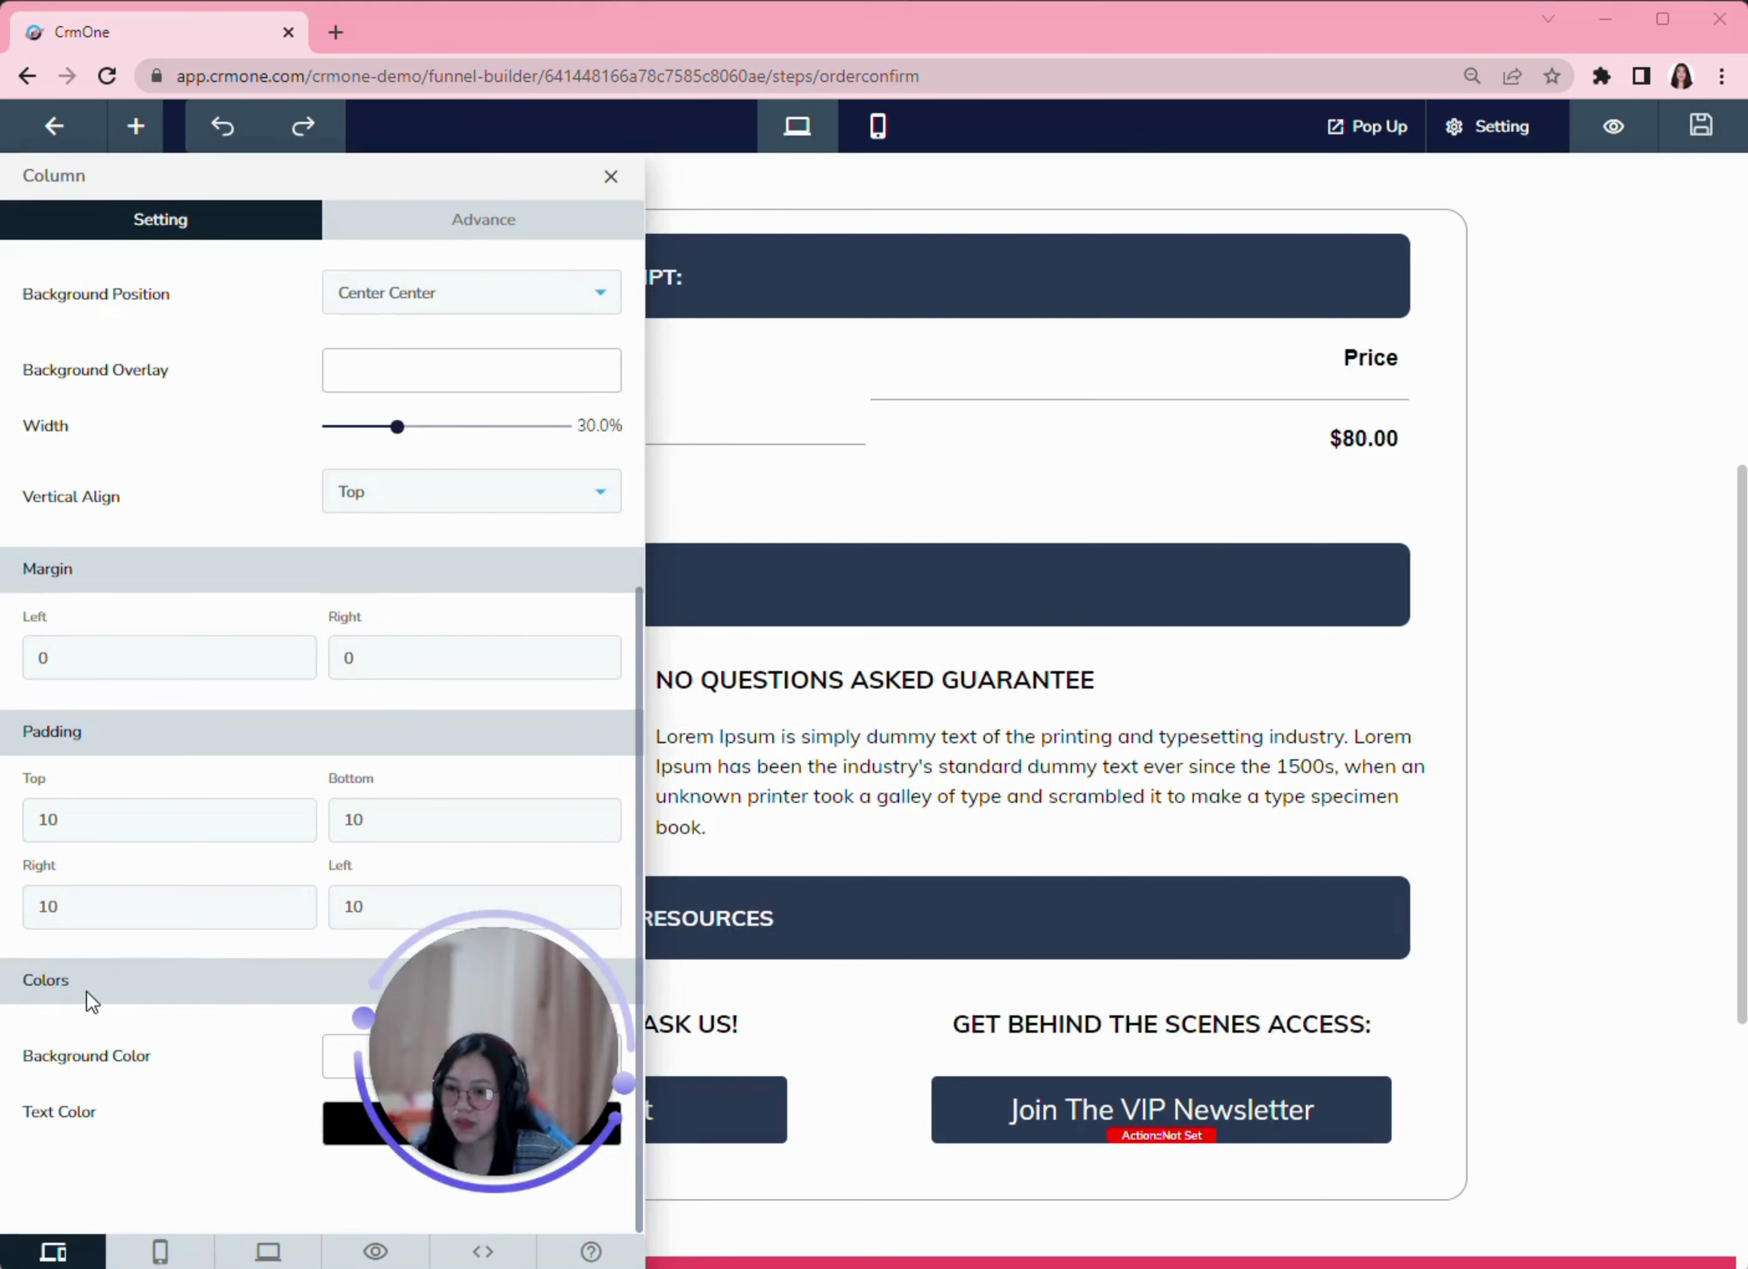
drag(391, 1043, 159, 986)
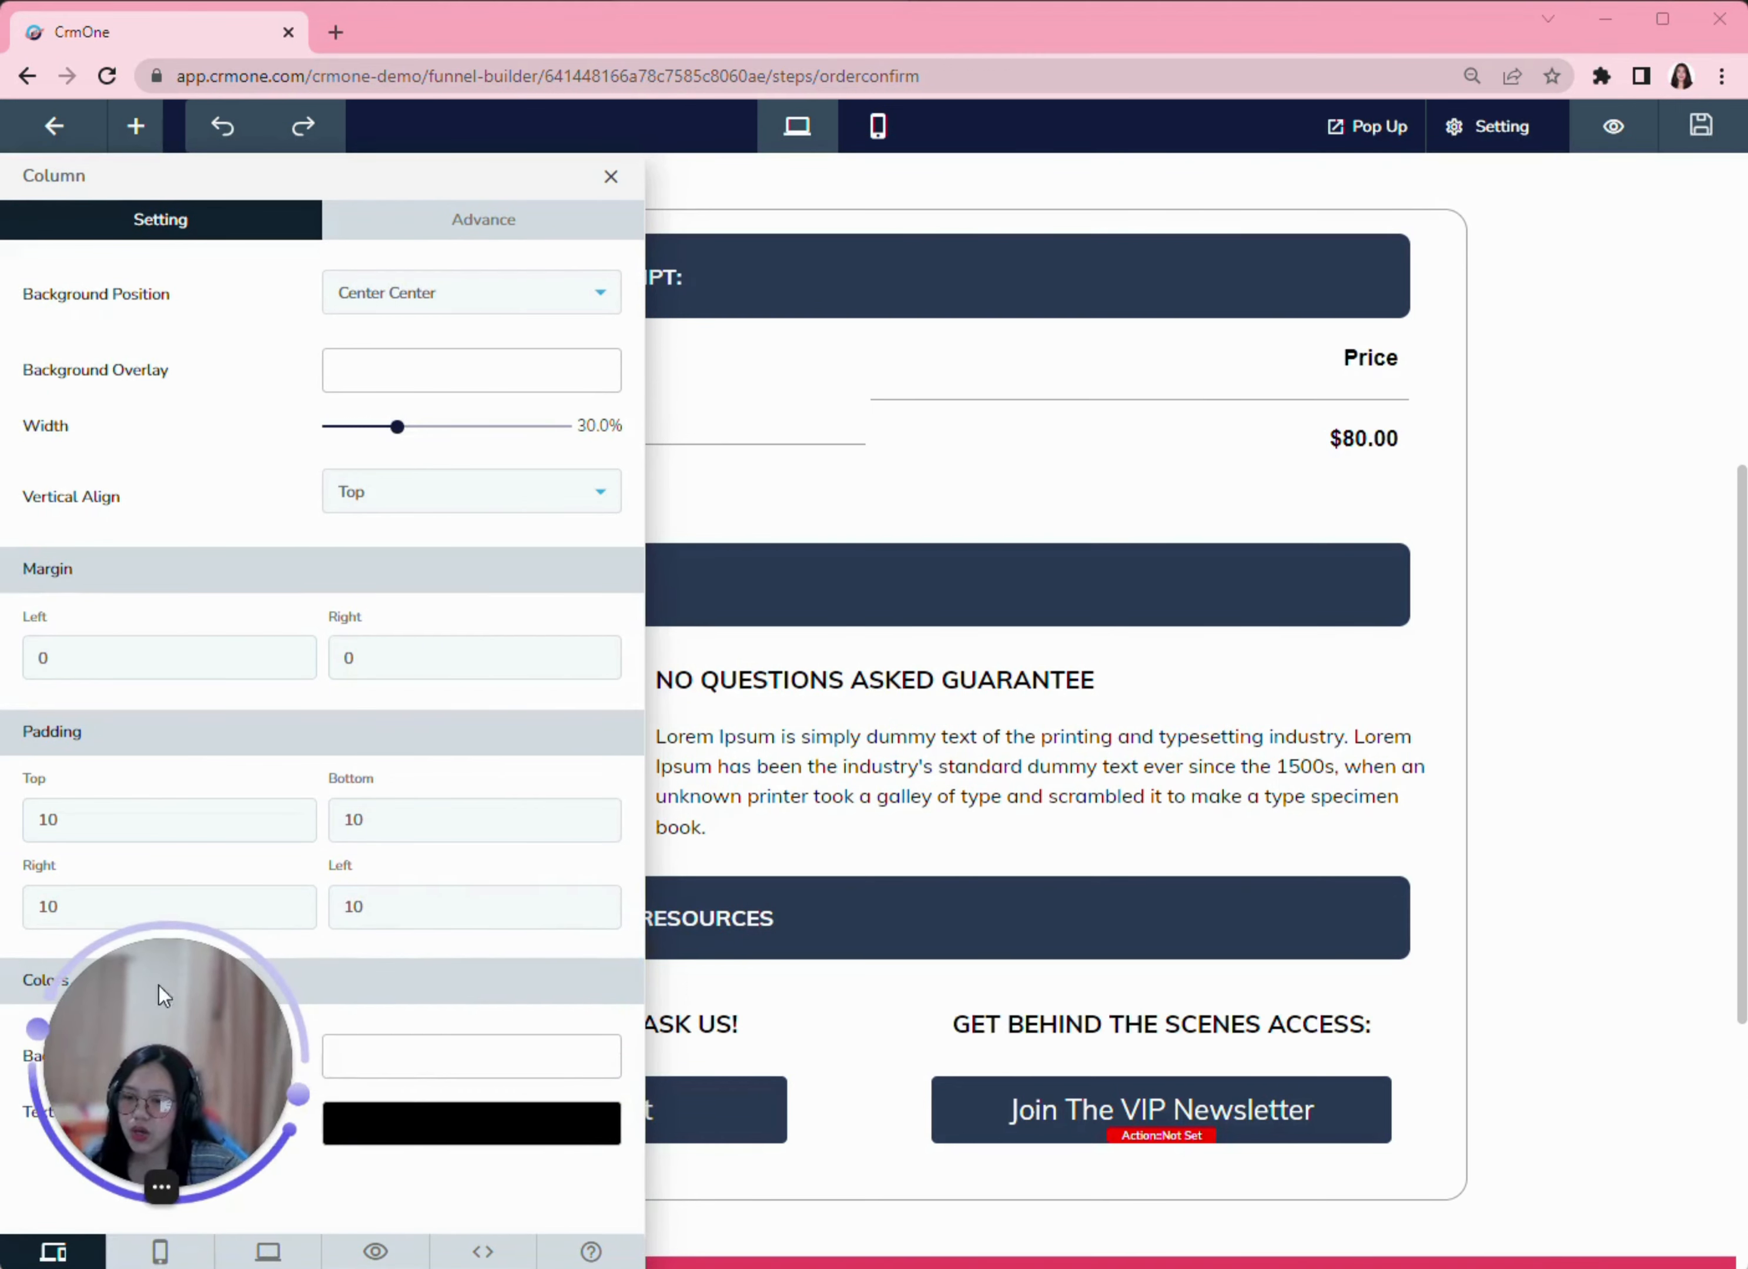
click(473, 231)
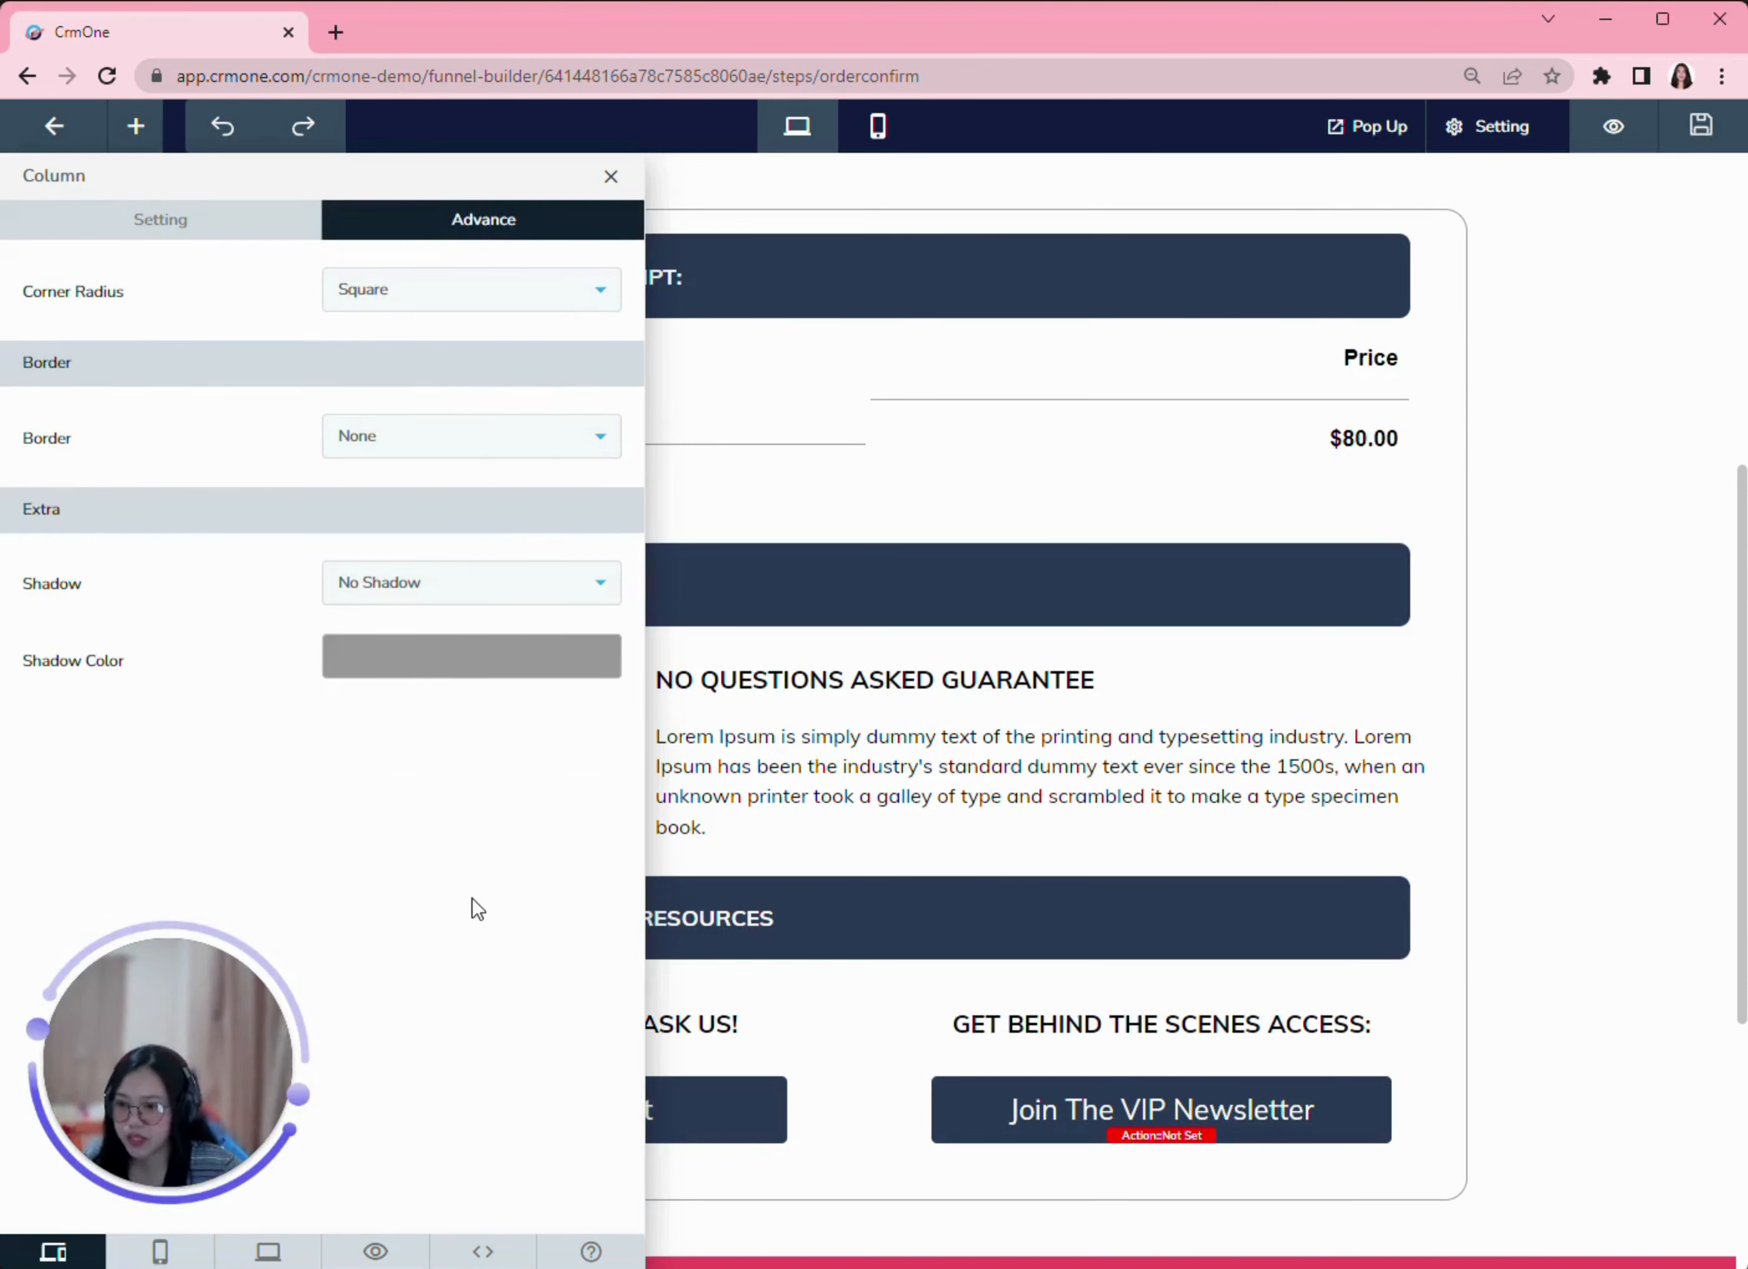
click(610, 177)
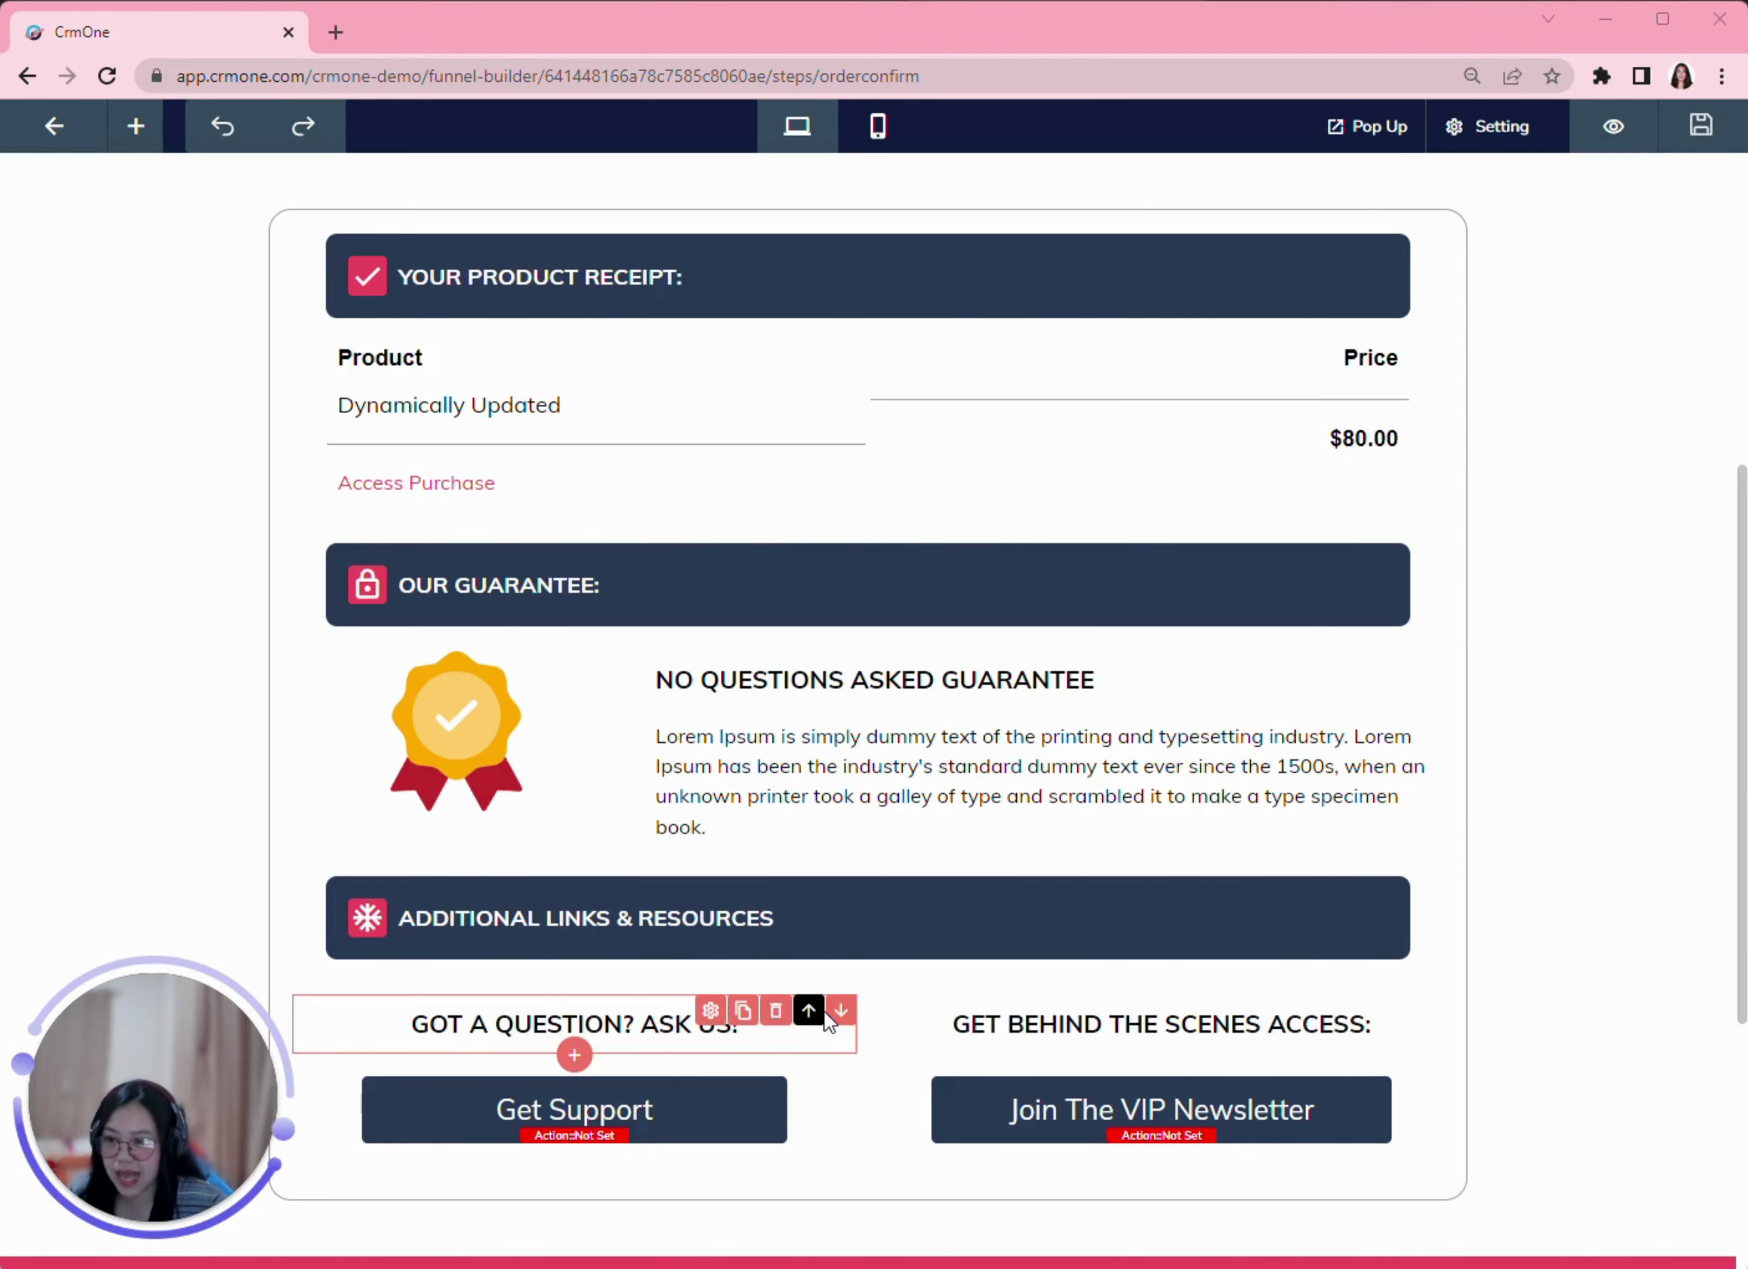
Step: Examine the basic and advanced settings of the page's header section, then close them and the component library without changes
scroll(869, 1000, up, 8)
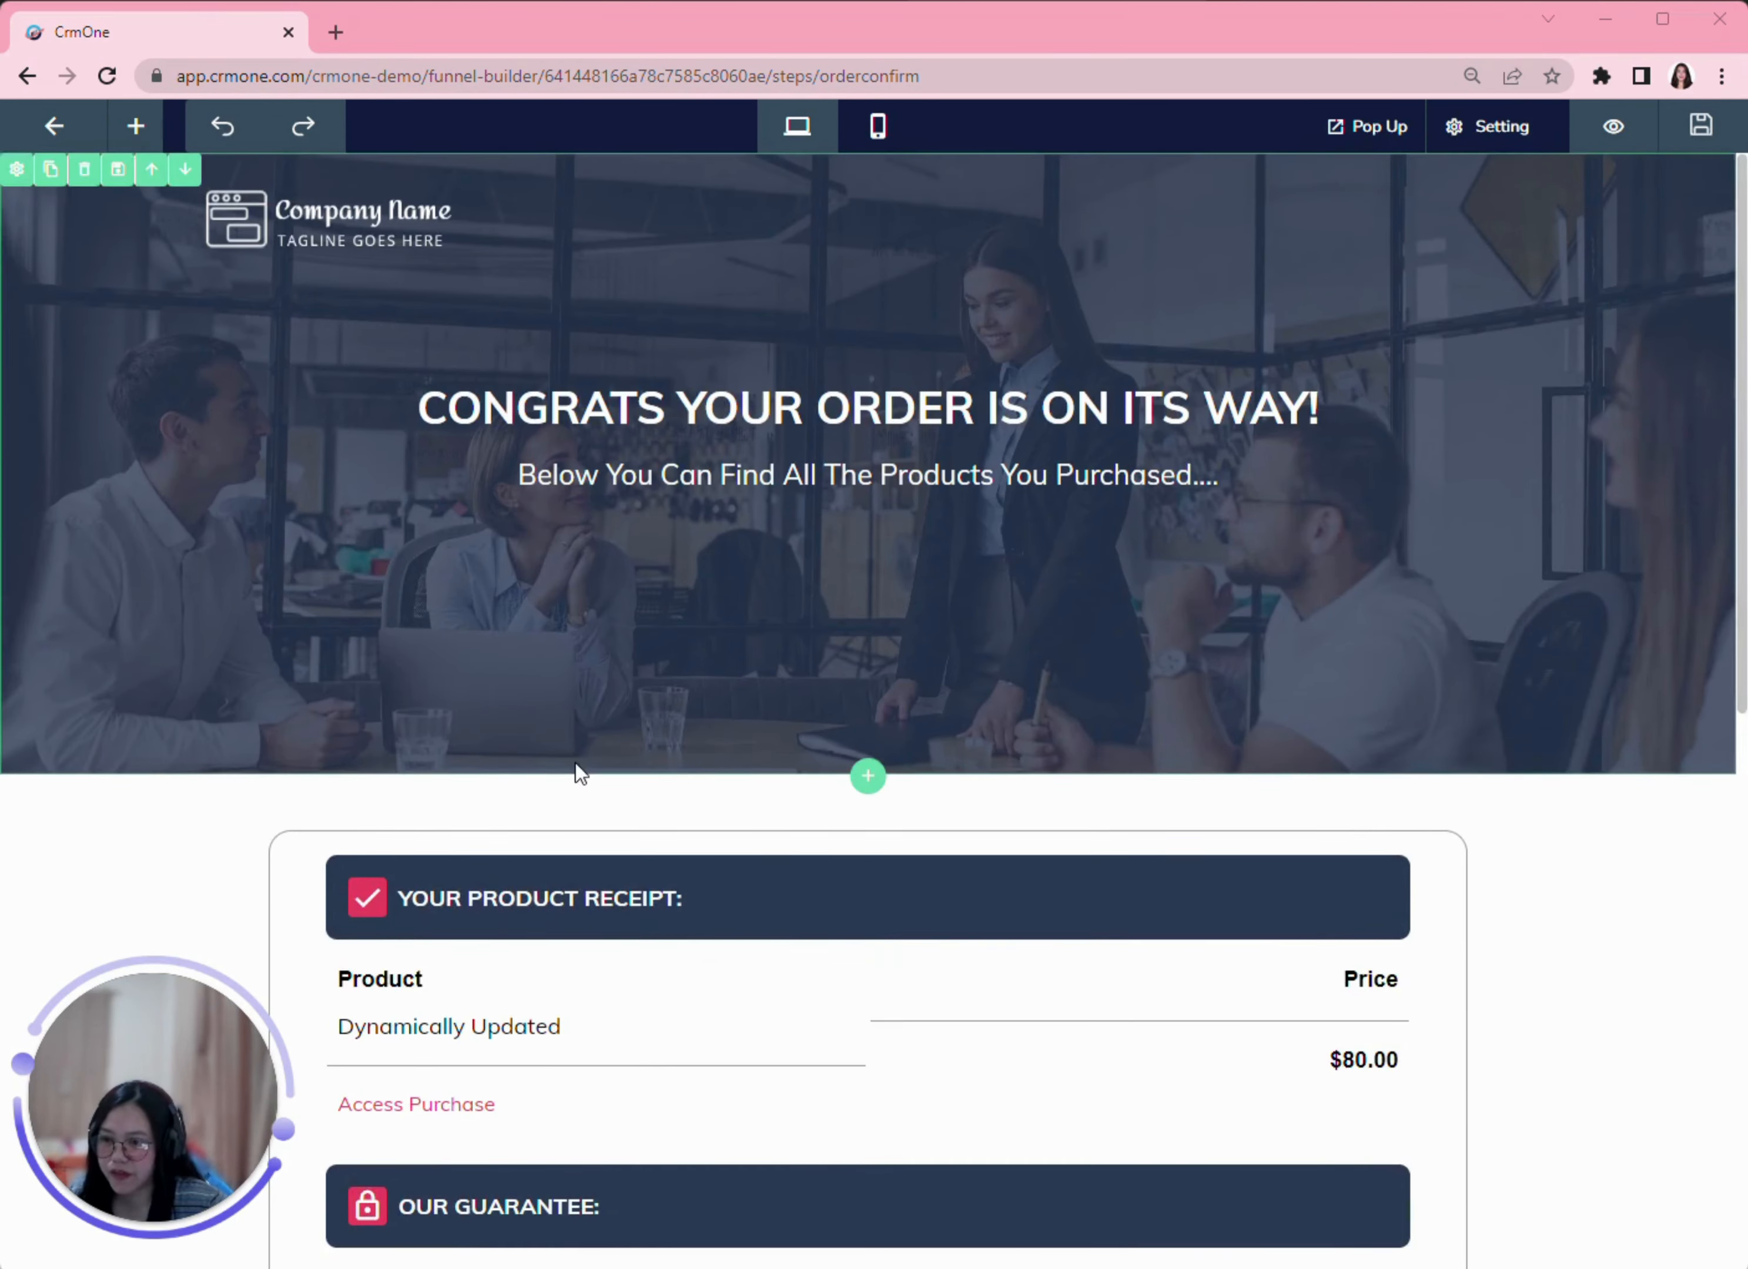
click(17, 170)
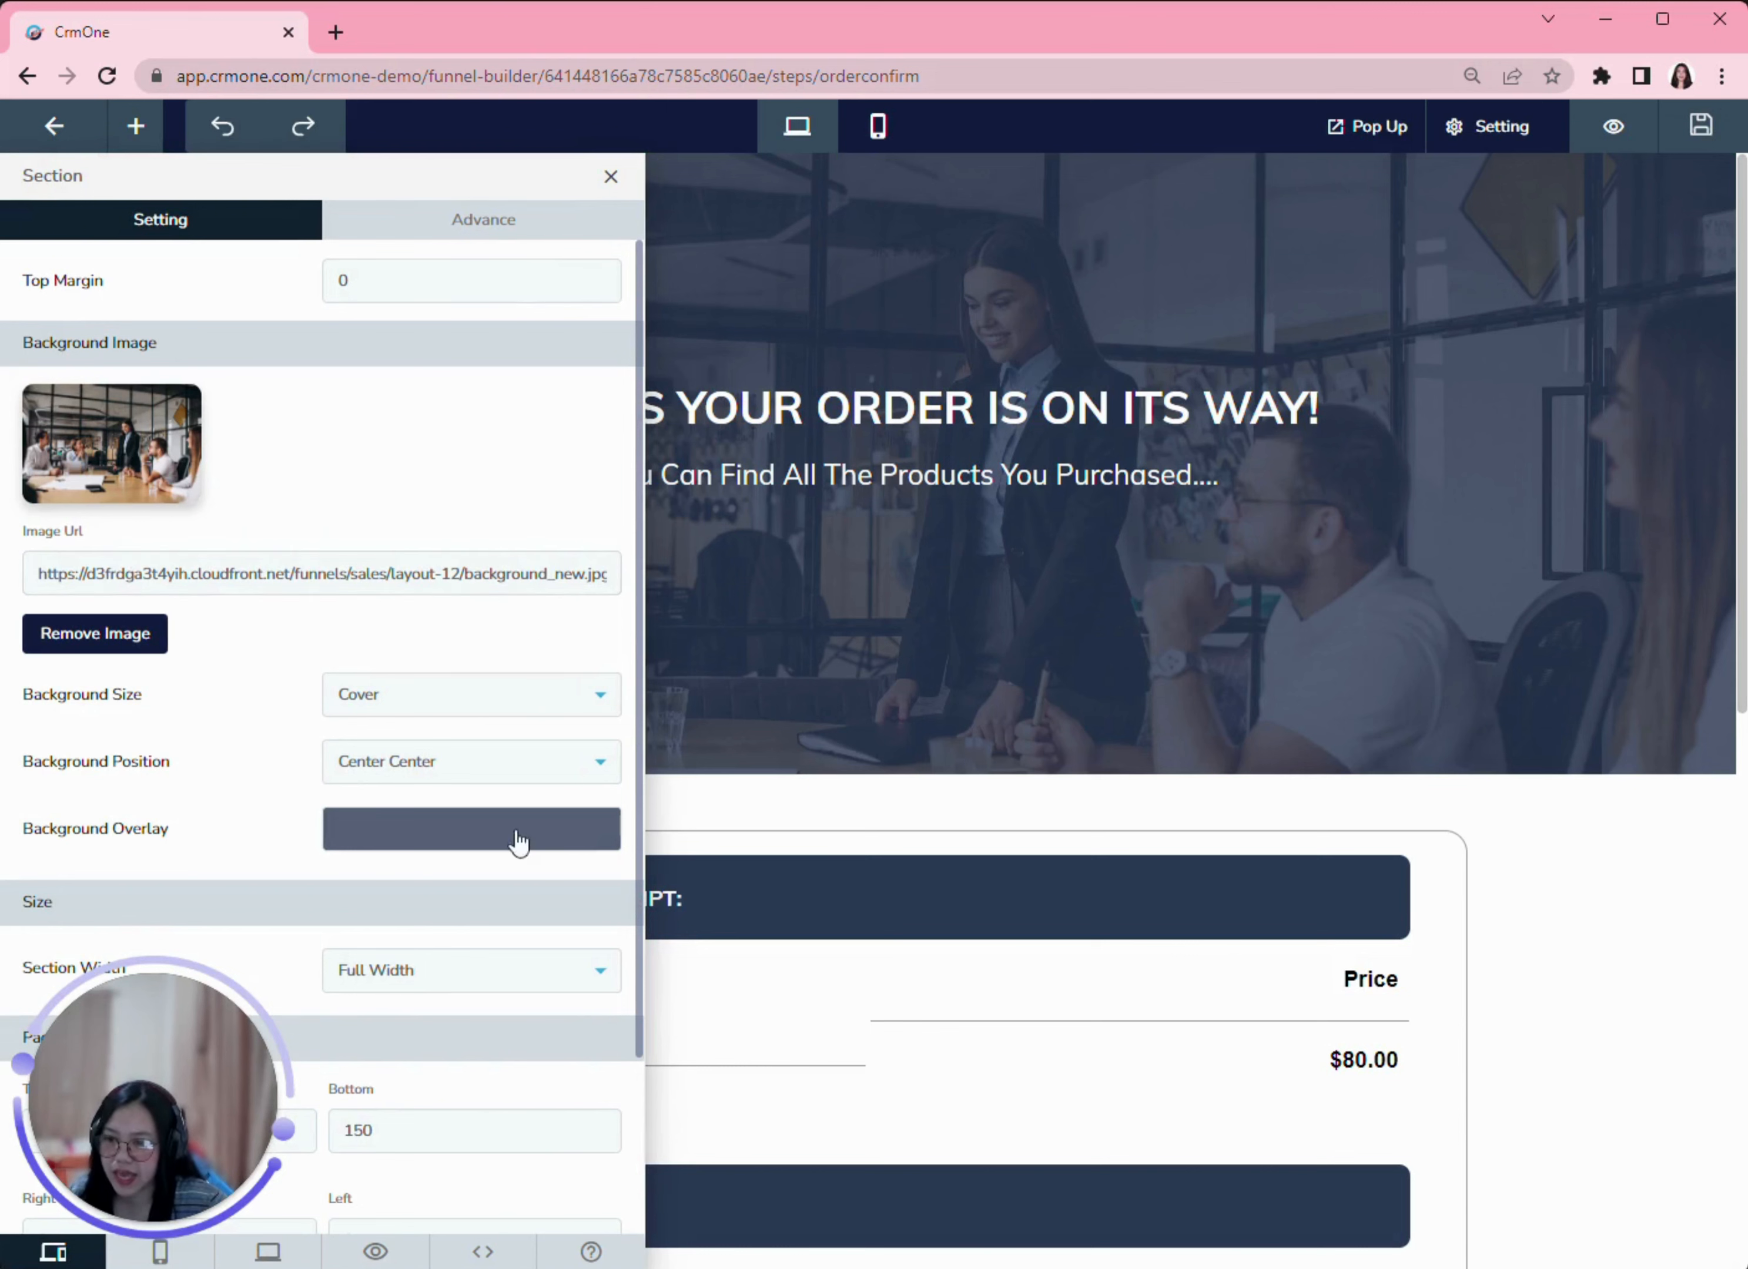
scroll(518, 842, down, 4)
scroll(526, 468, up, 4)
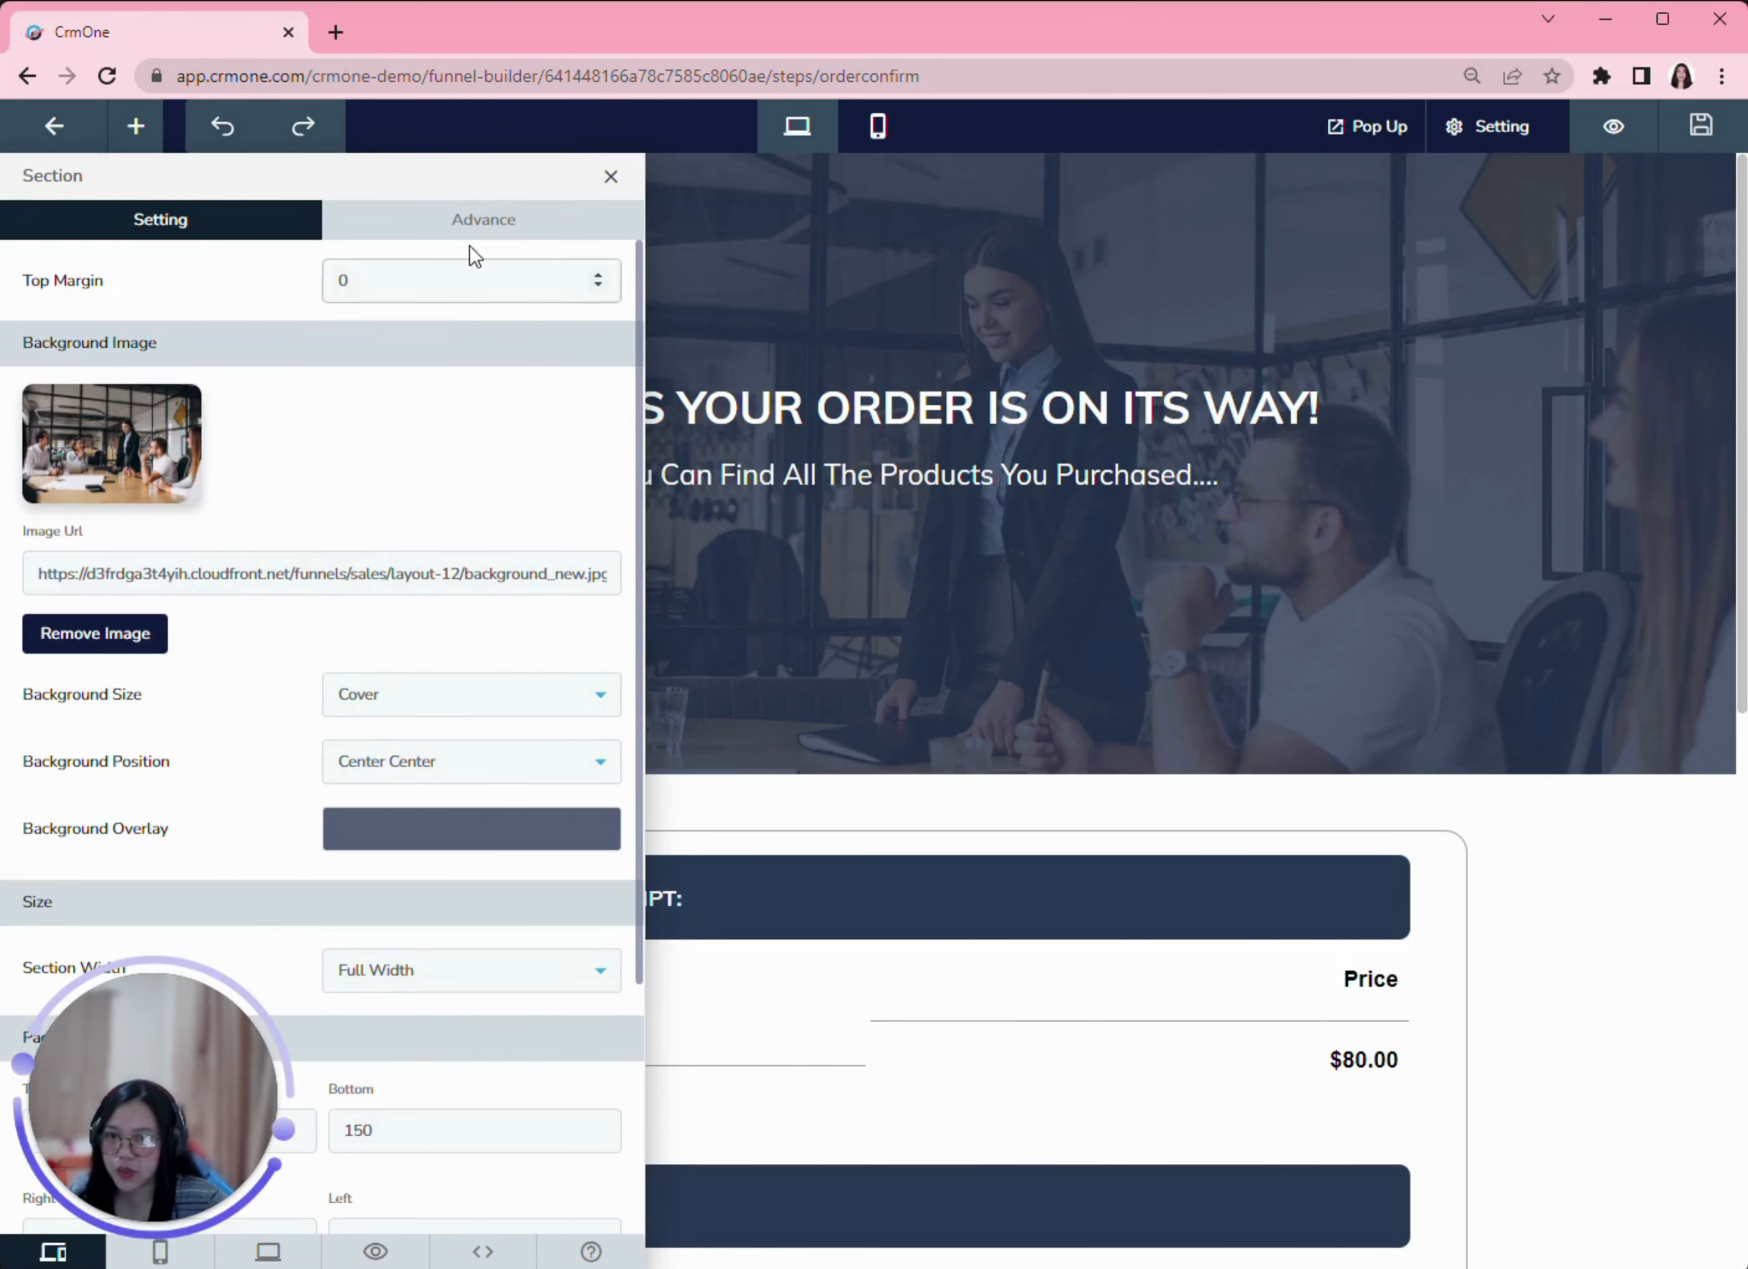
click(483, 230)
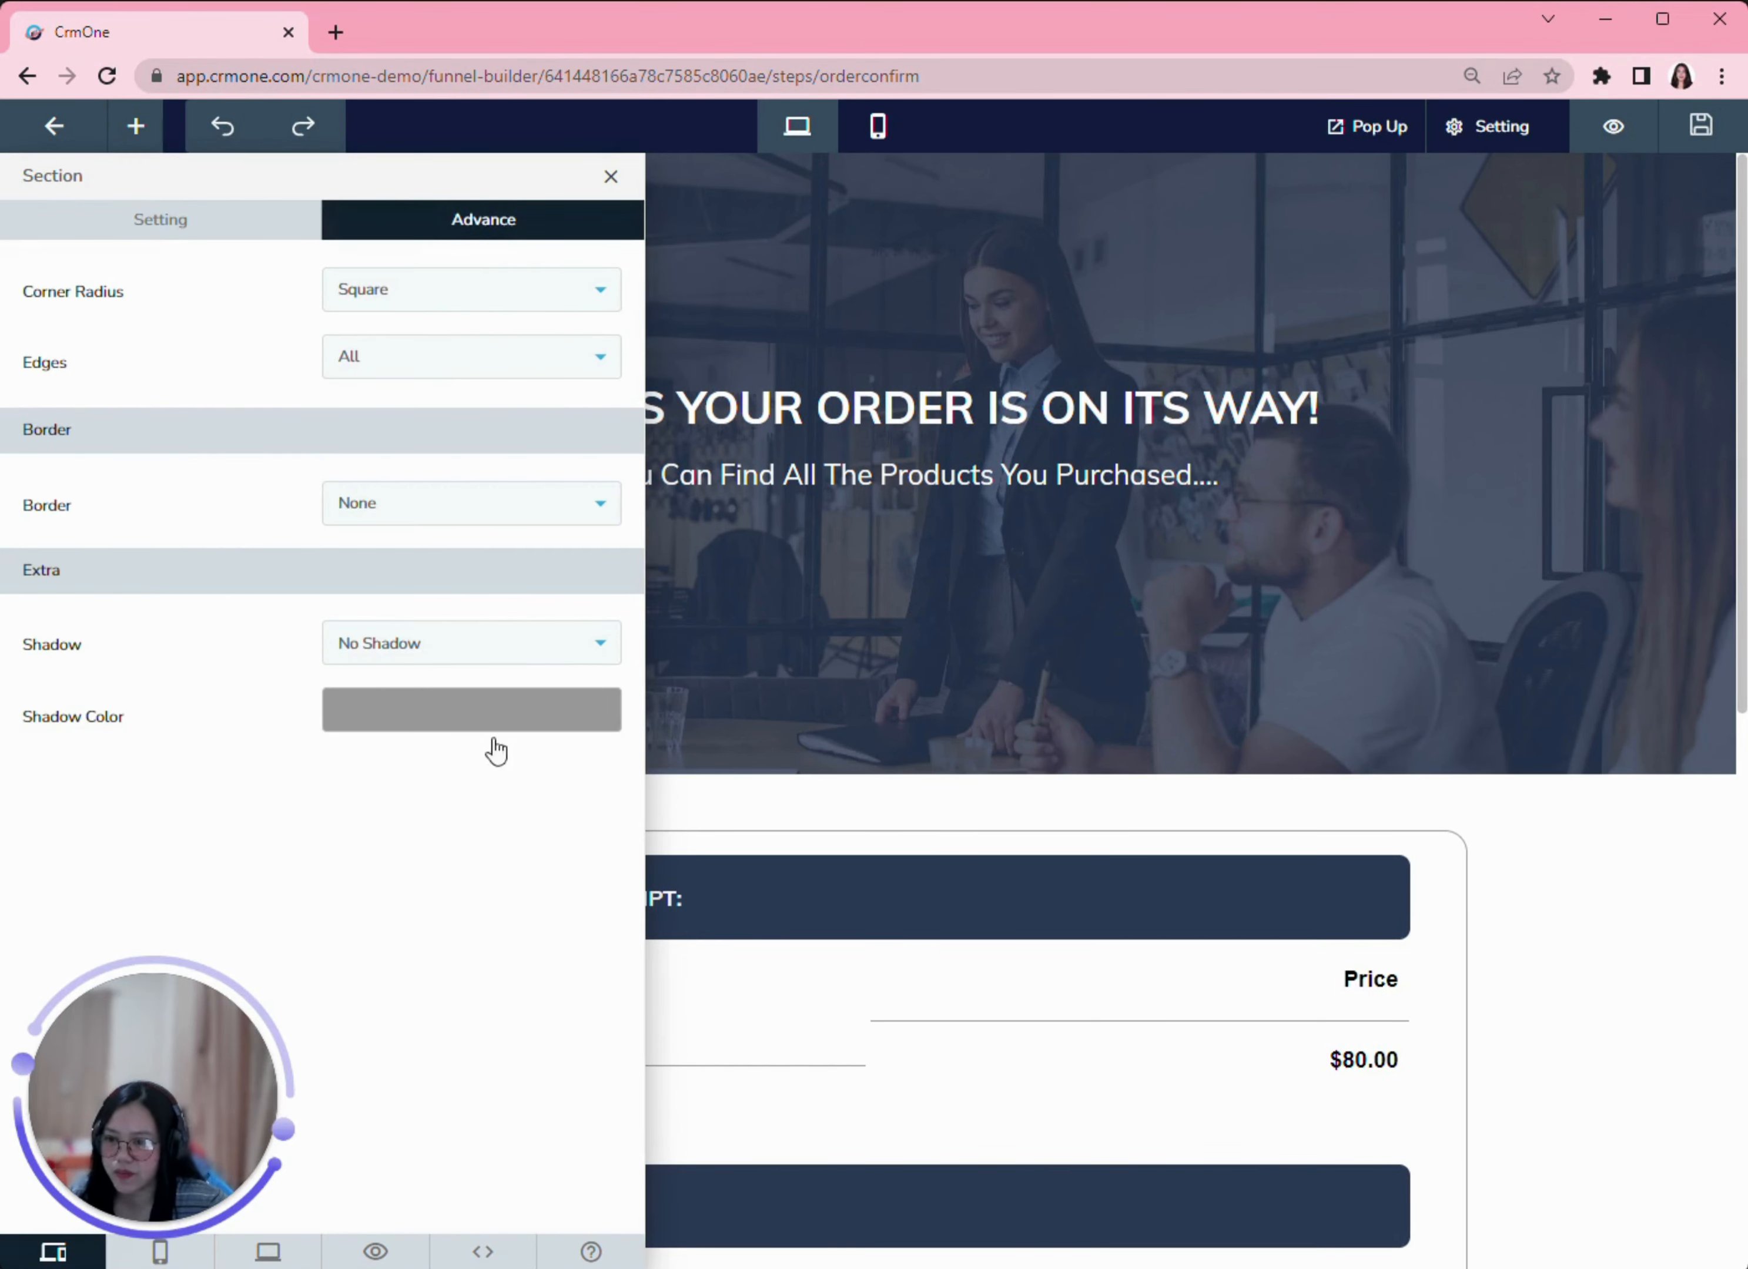
click(612, 178)
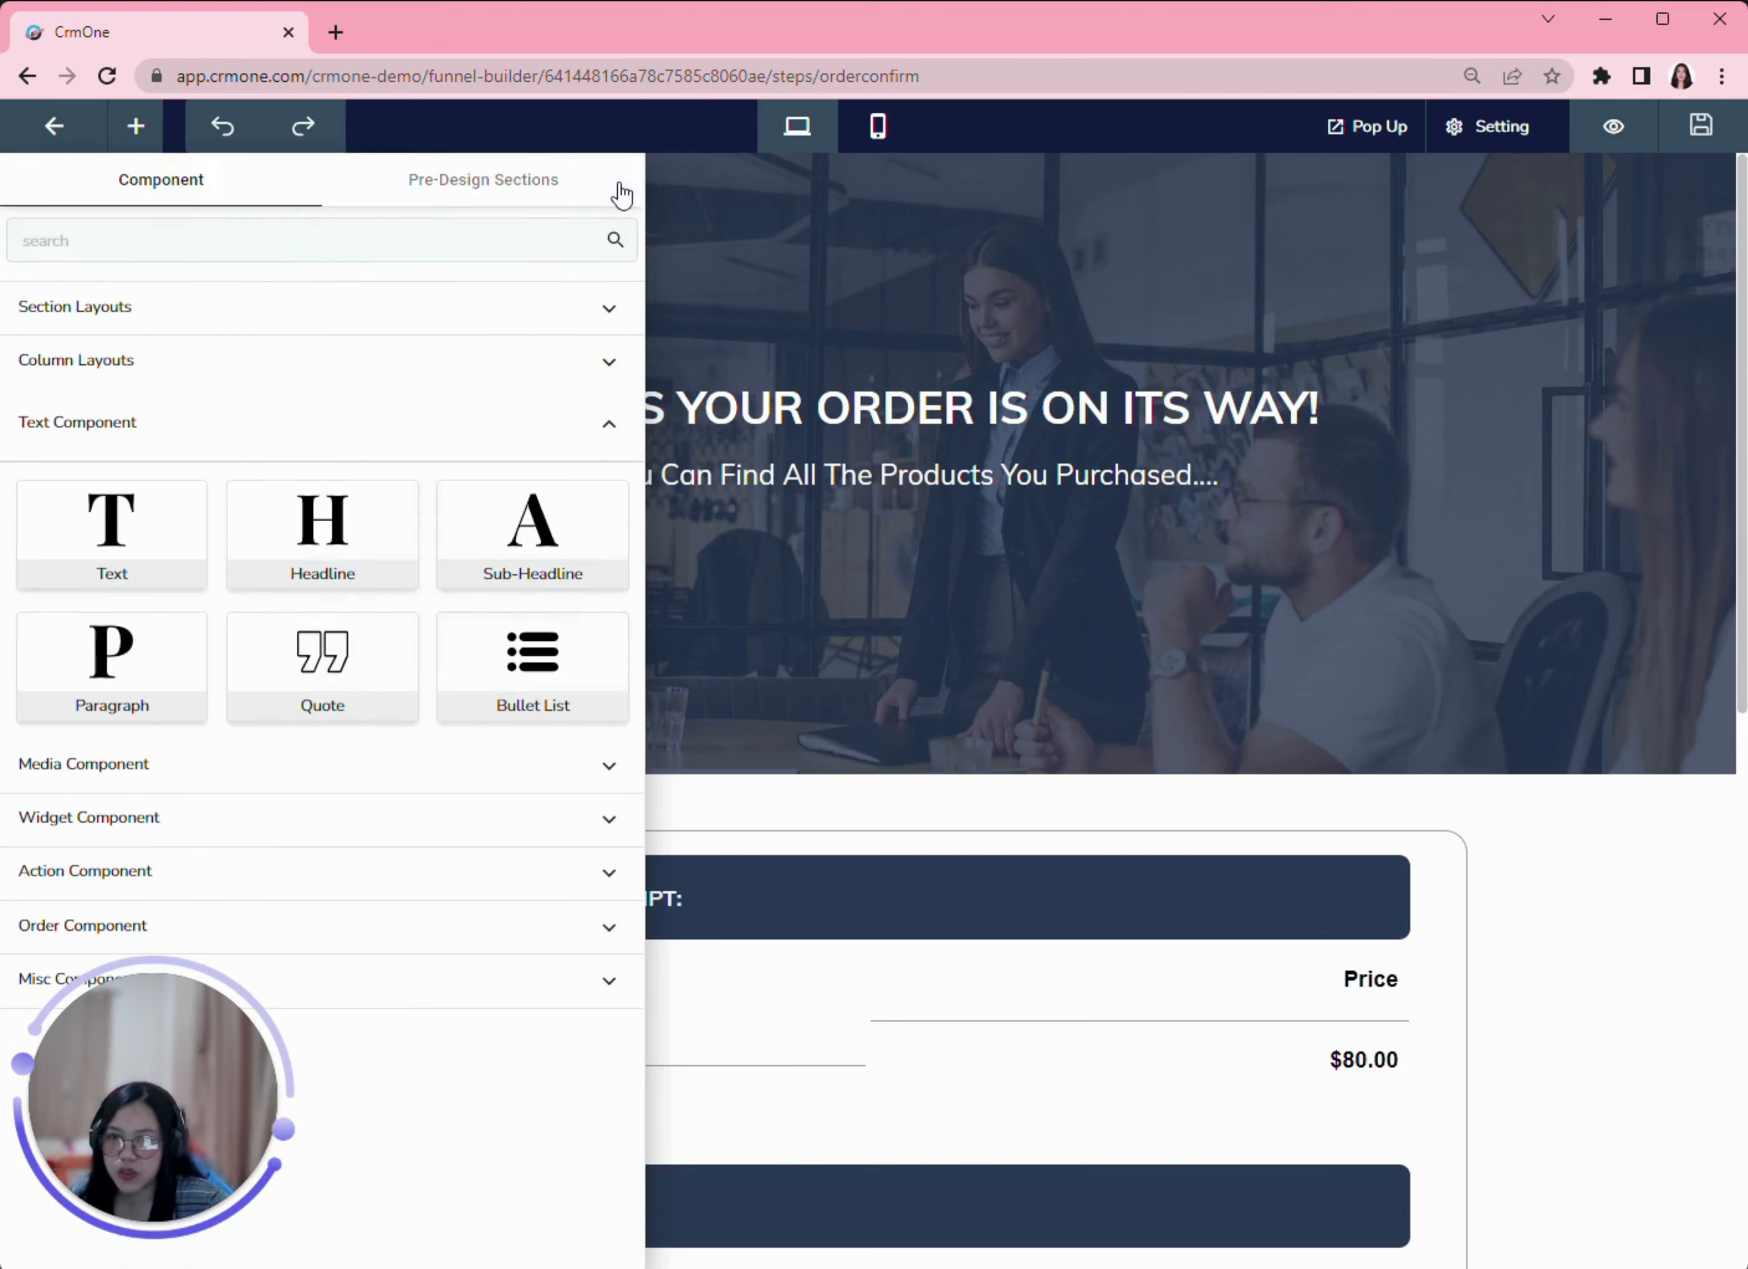
click(683, 184)
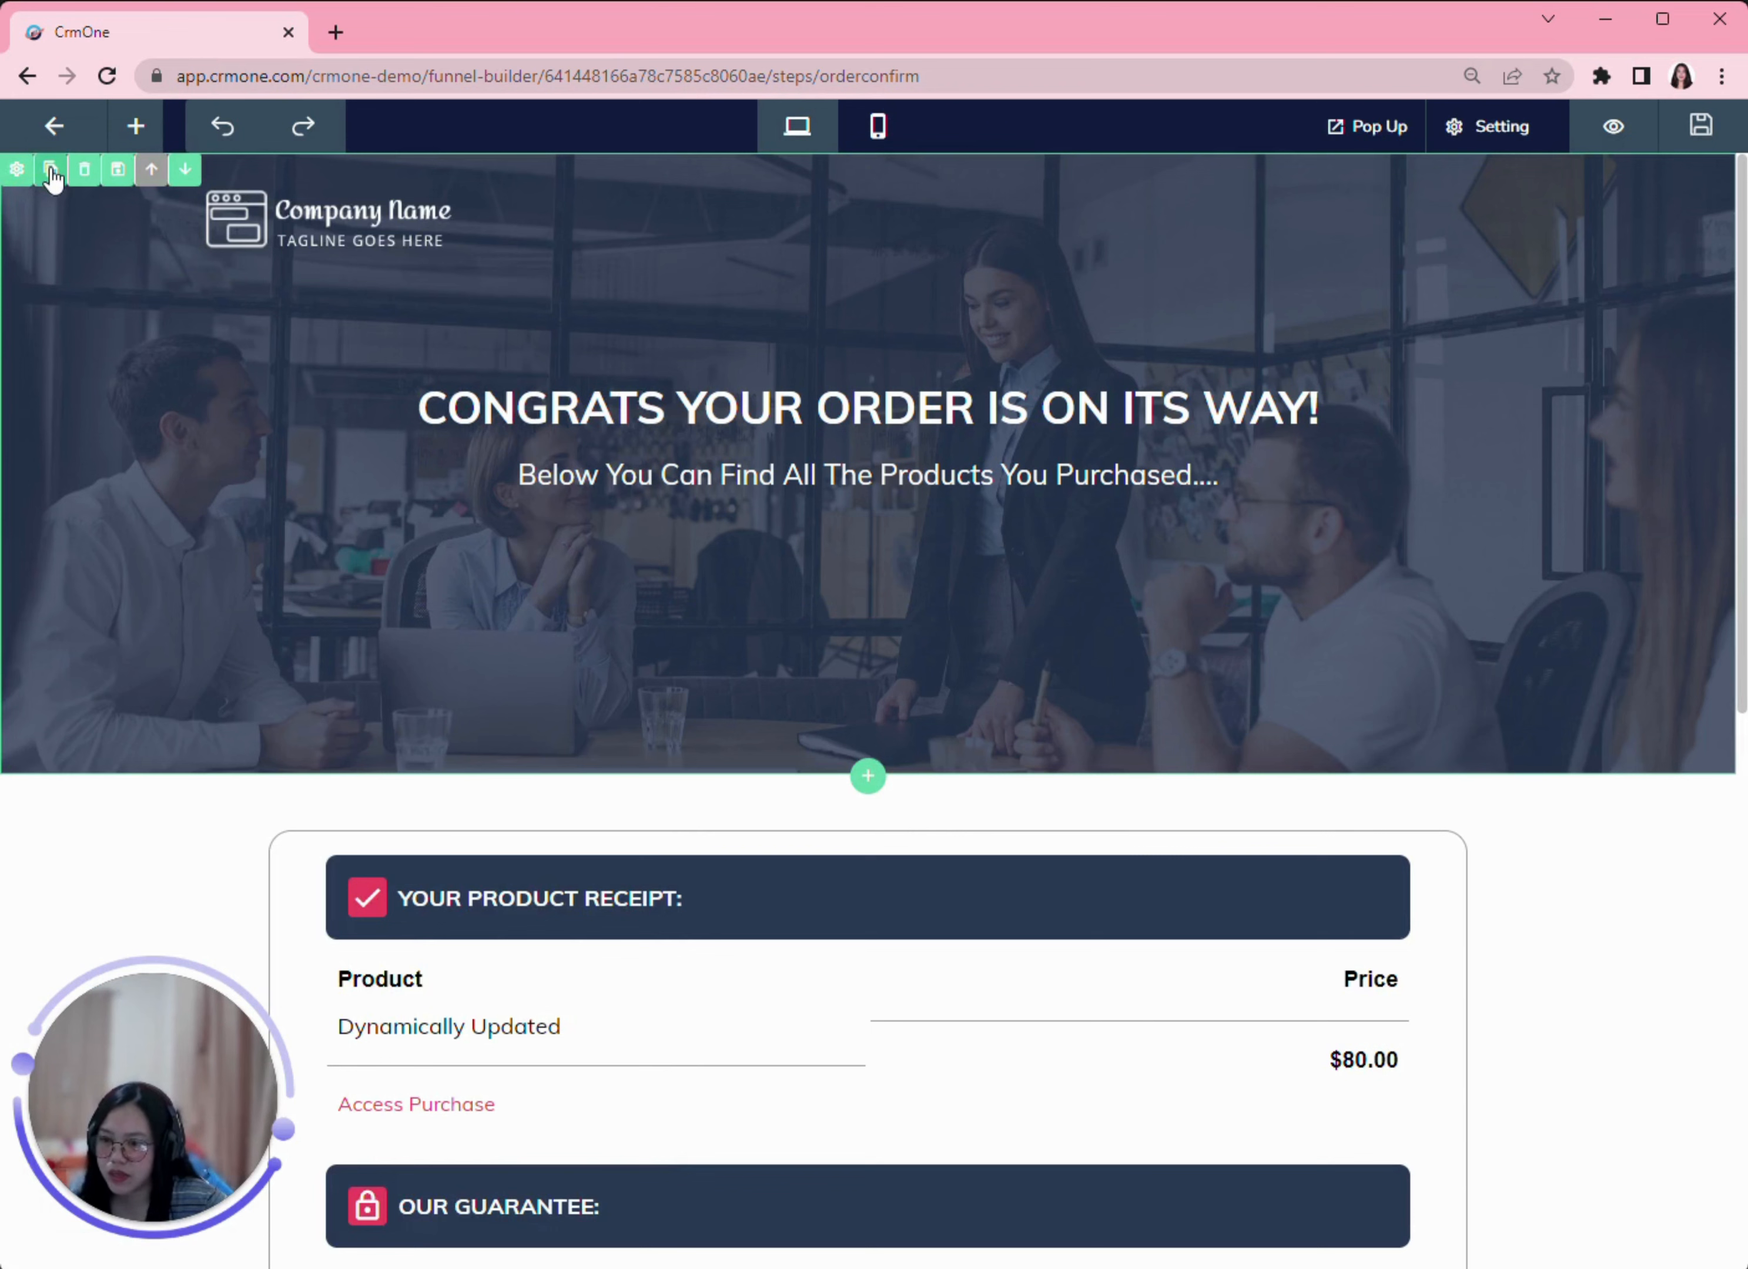
Step: Duplicate the header section and delete the copy
click(50, 170)
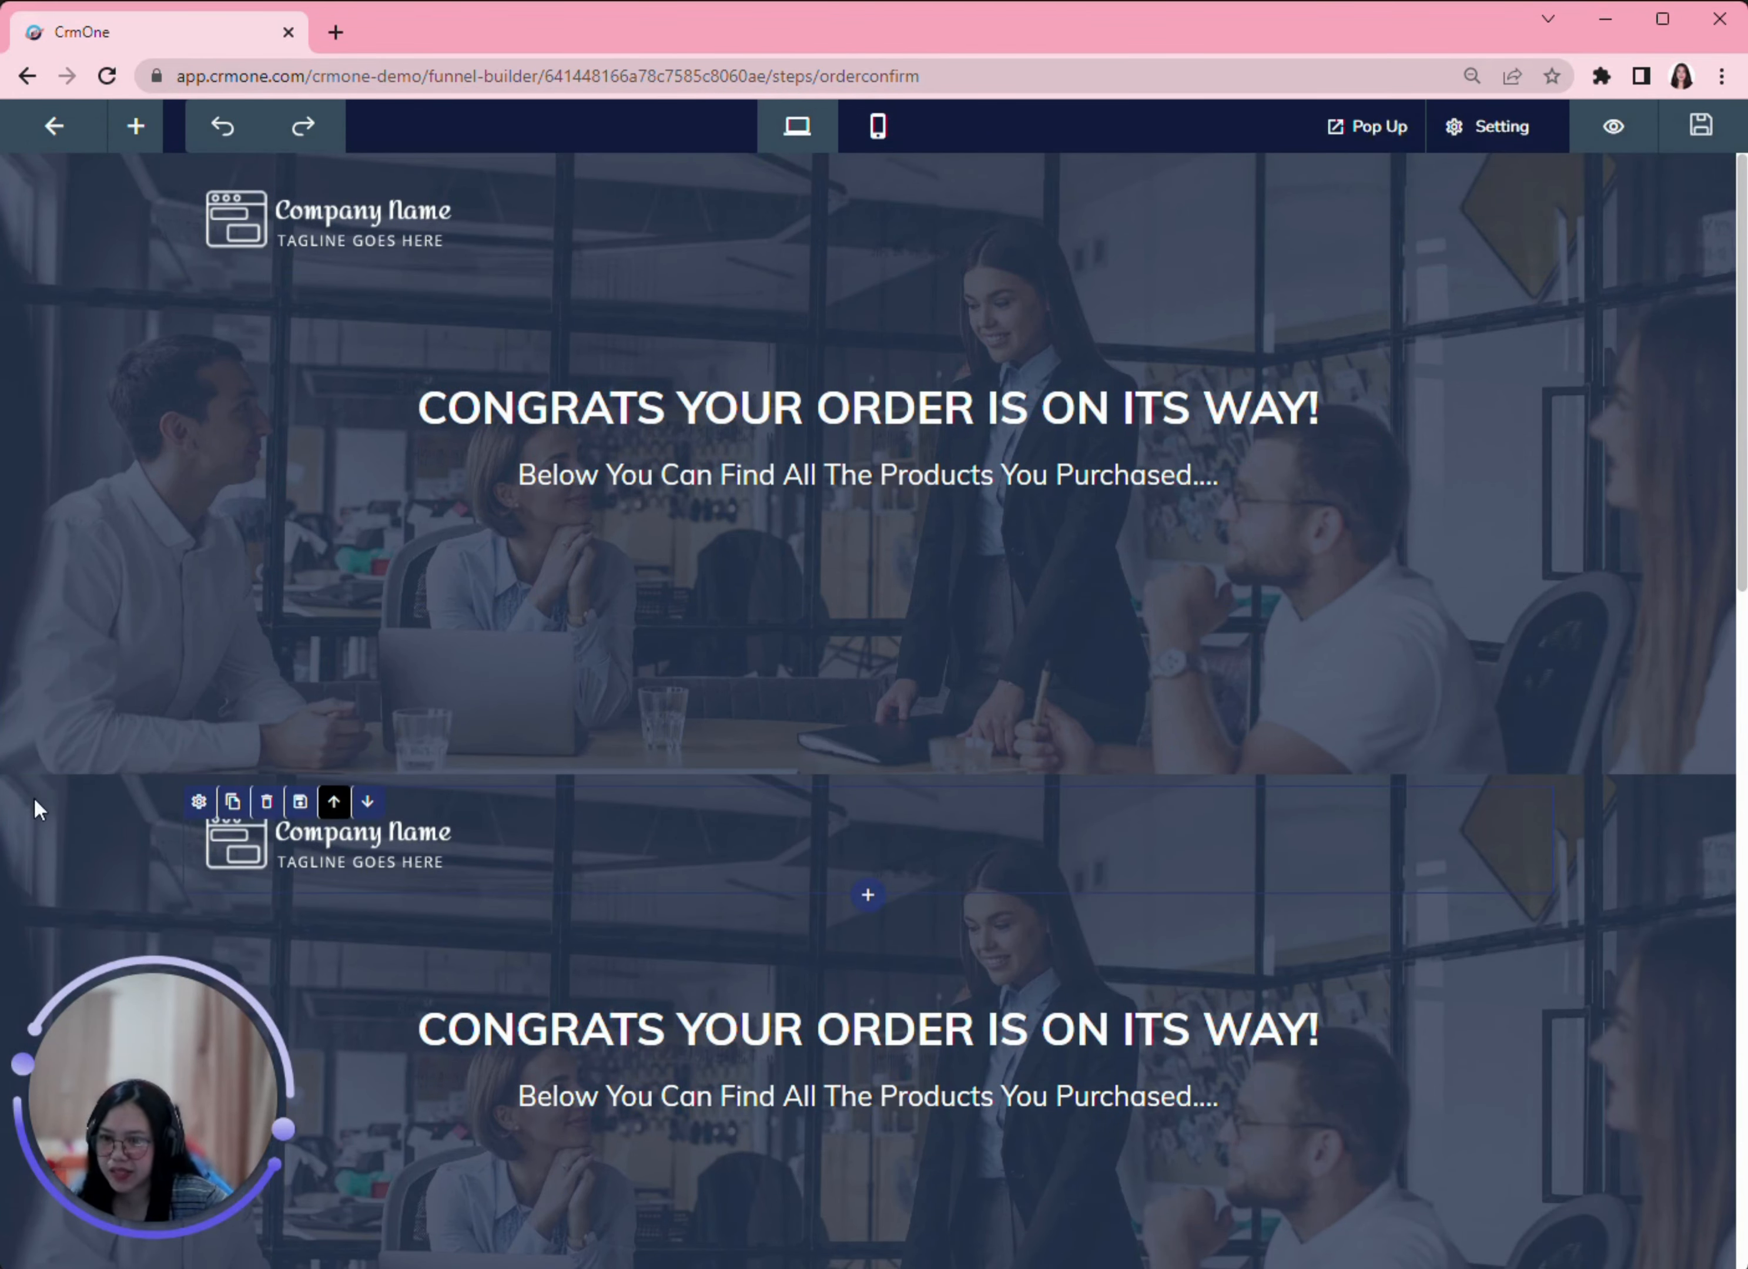
click(83, 793)
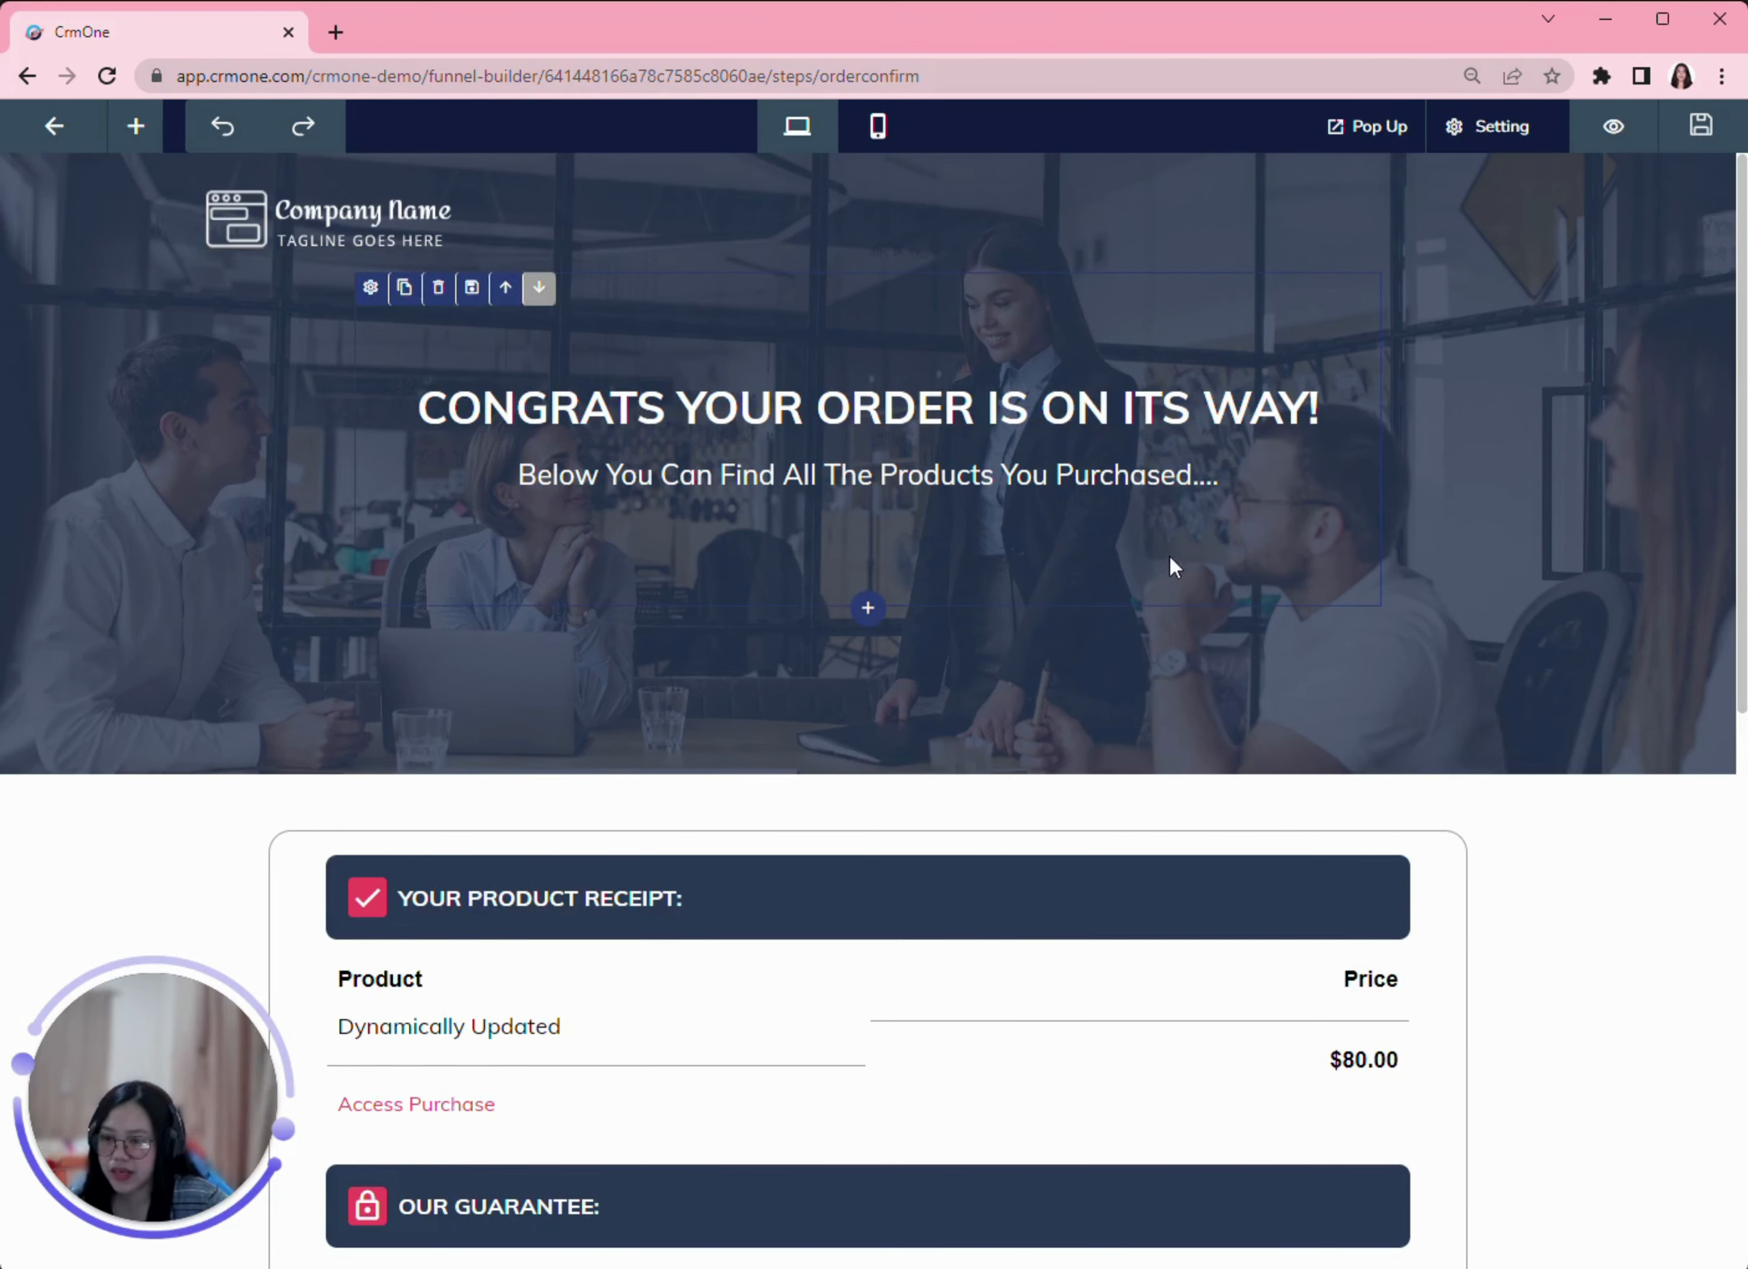
Step: Save the Order Confirmation page and look through its live preview from the header to the additional links
click(1712, 138)
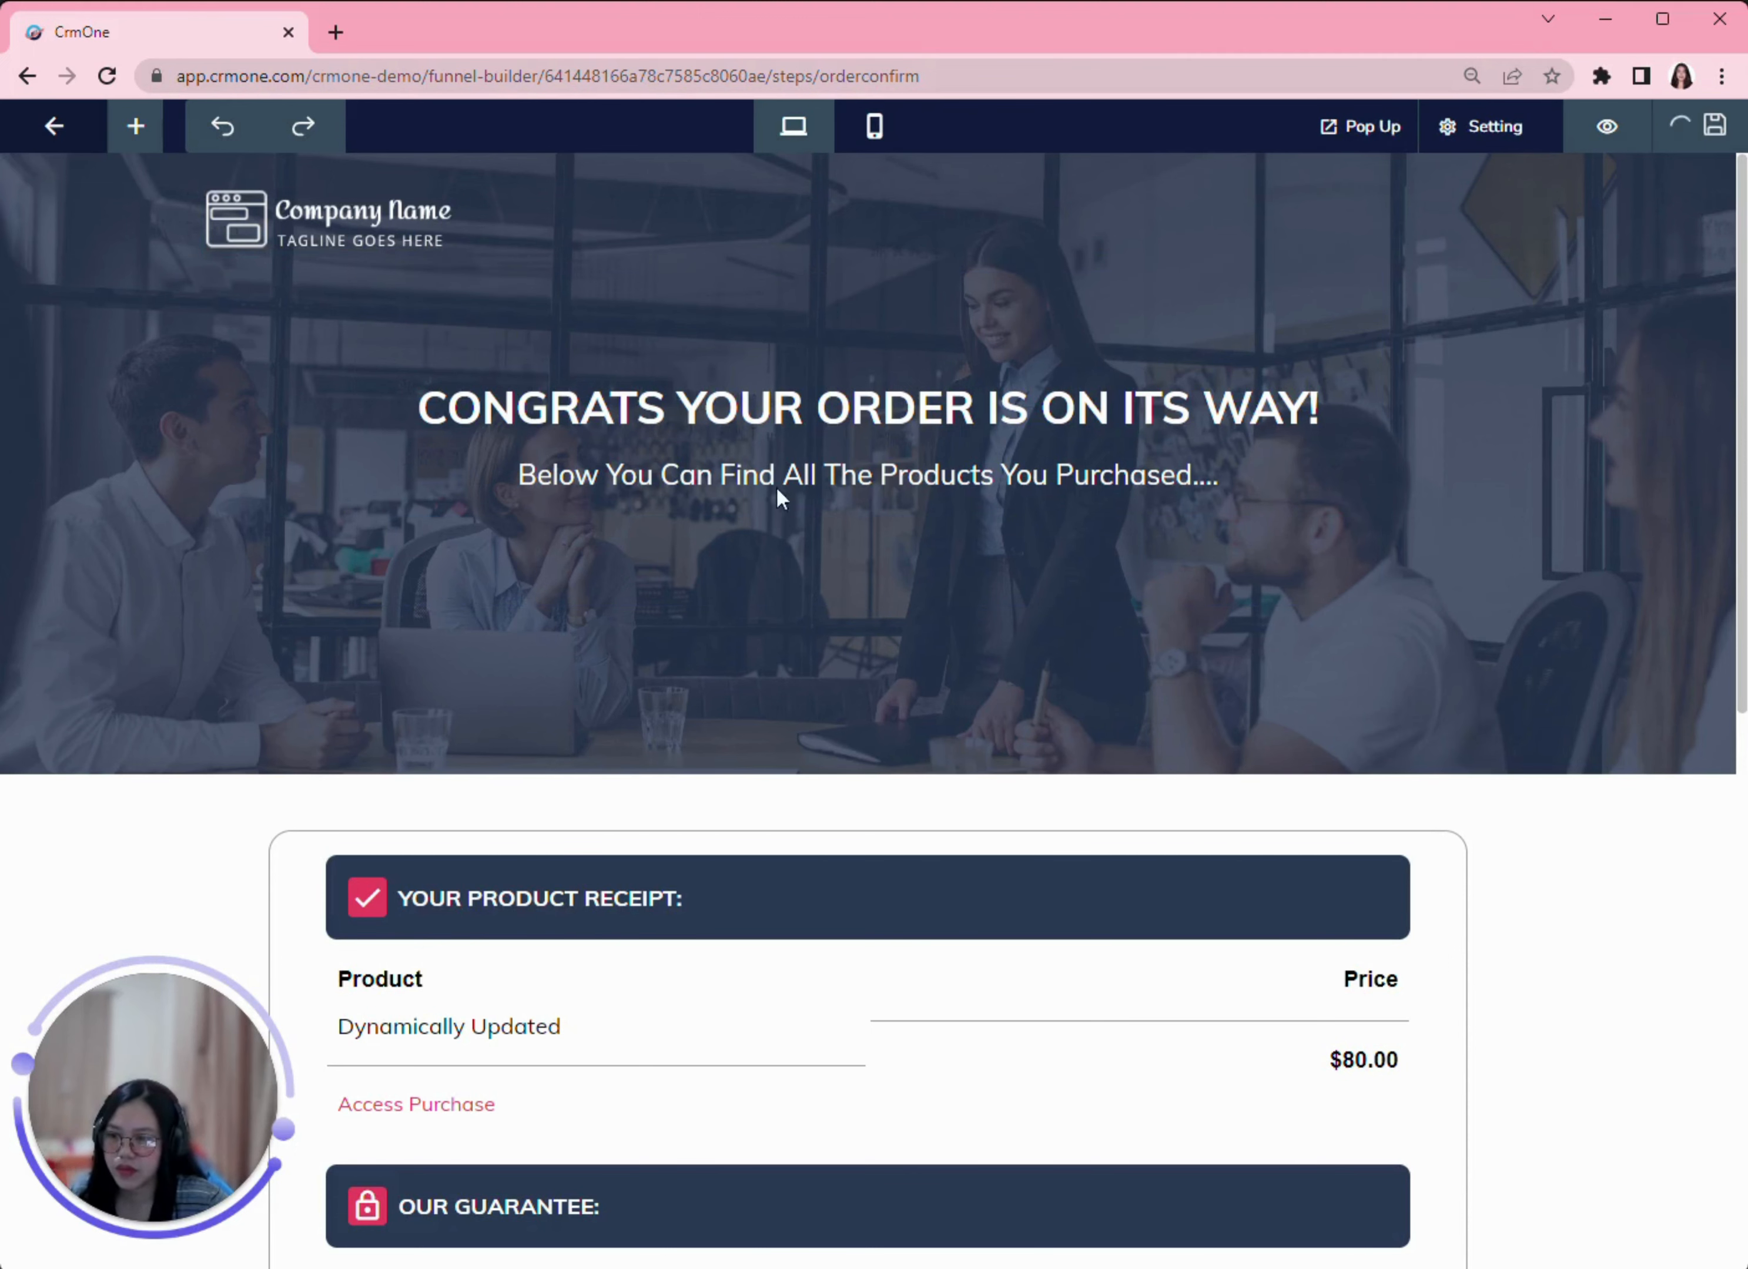
click(1607, 138)
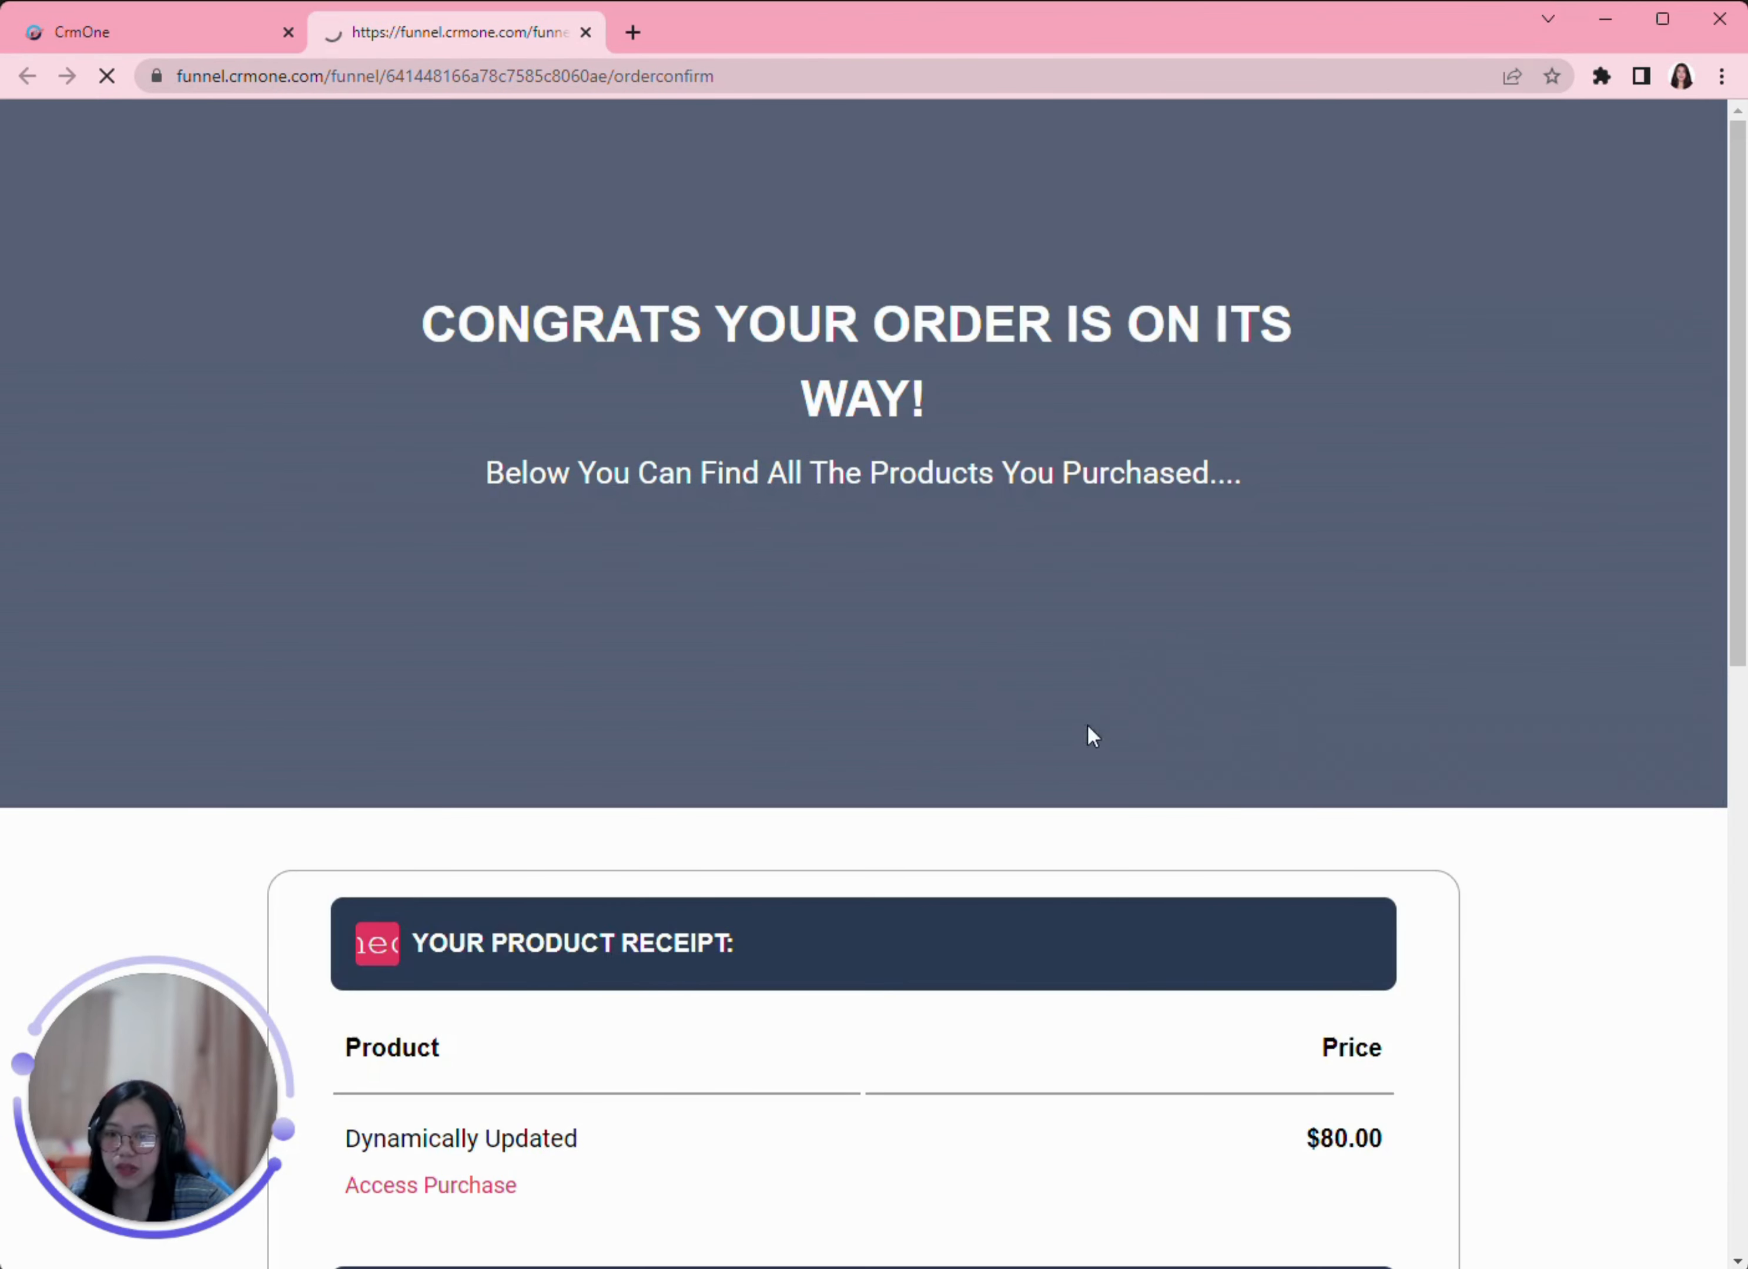
scroll(1136, 715, down, 6)
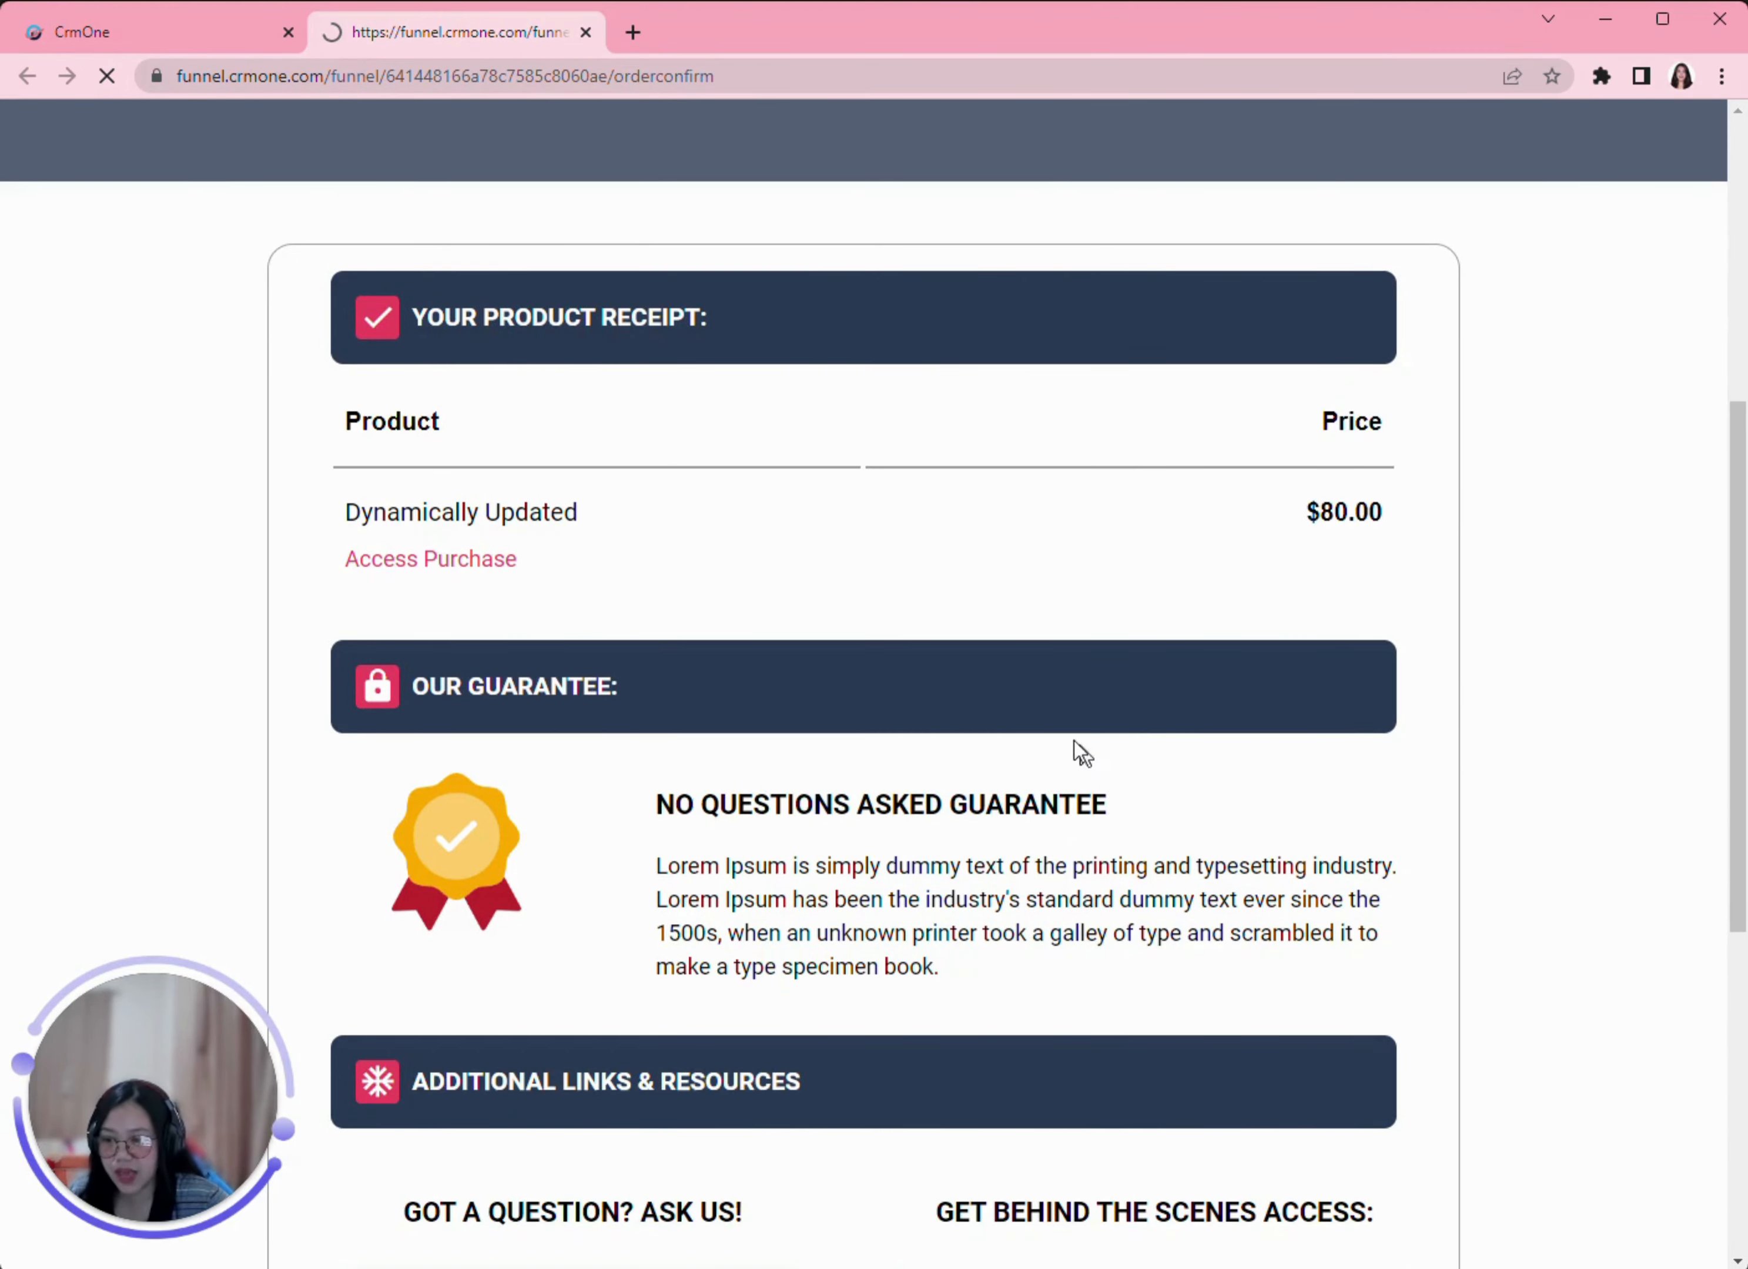
scroll(1015, 705, up, 6)
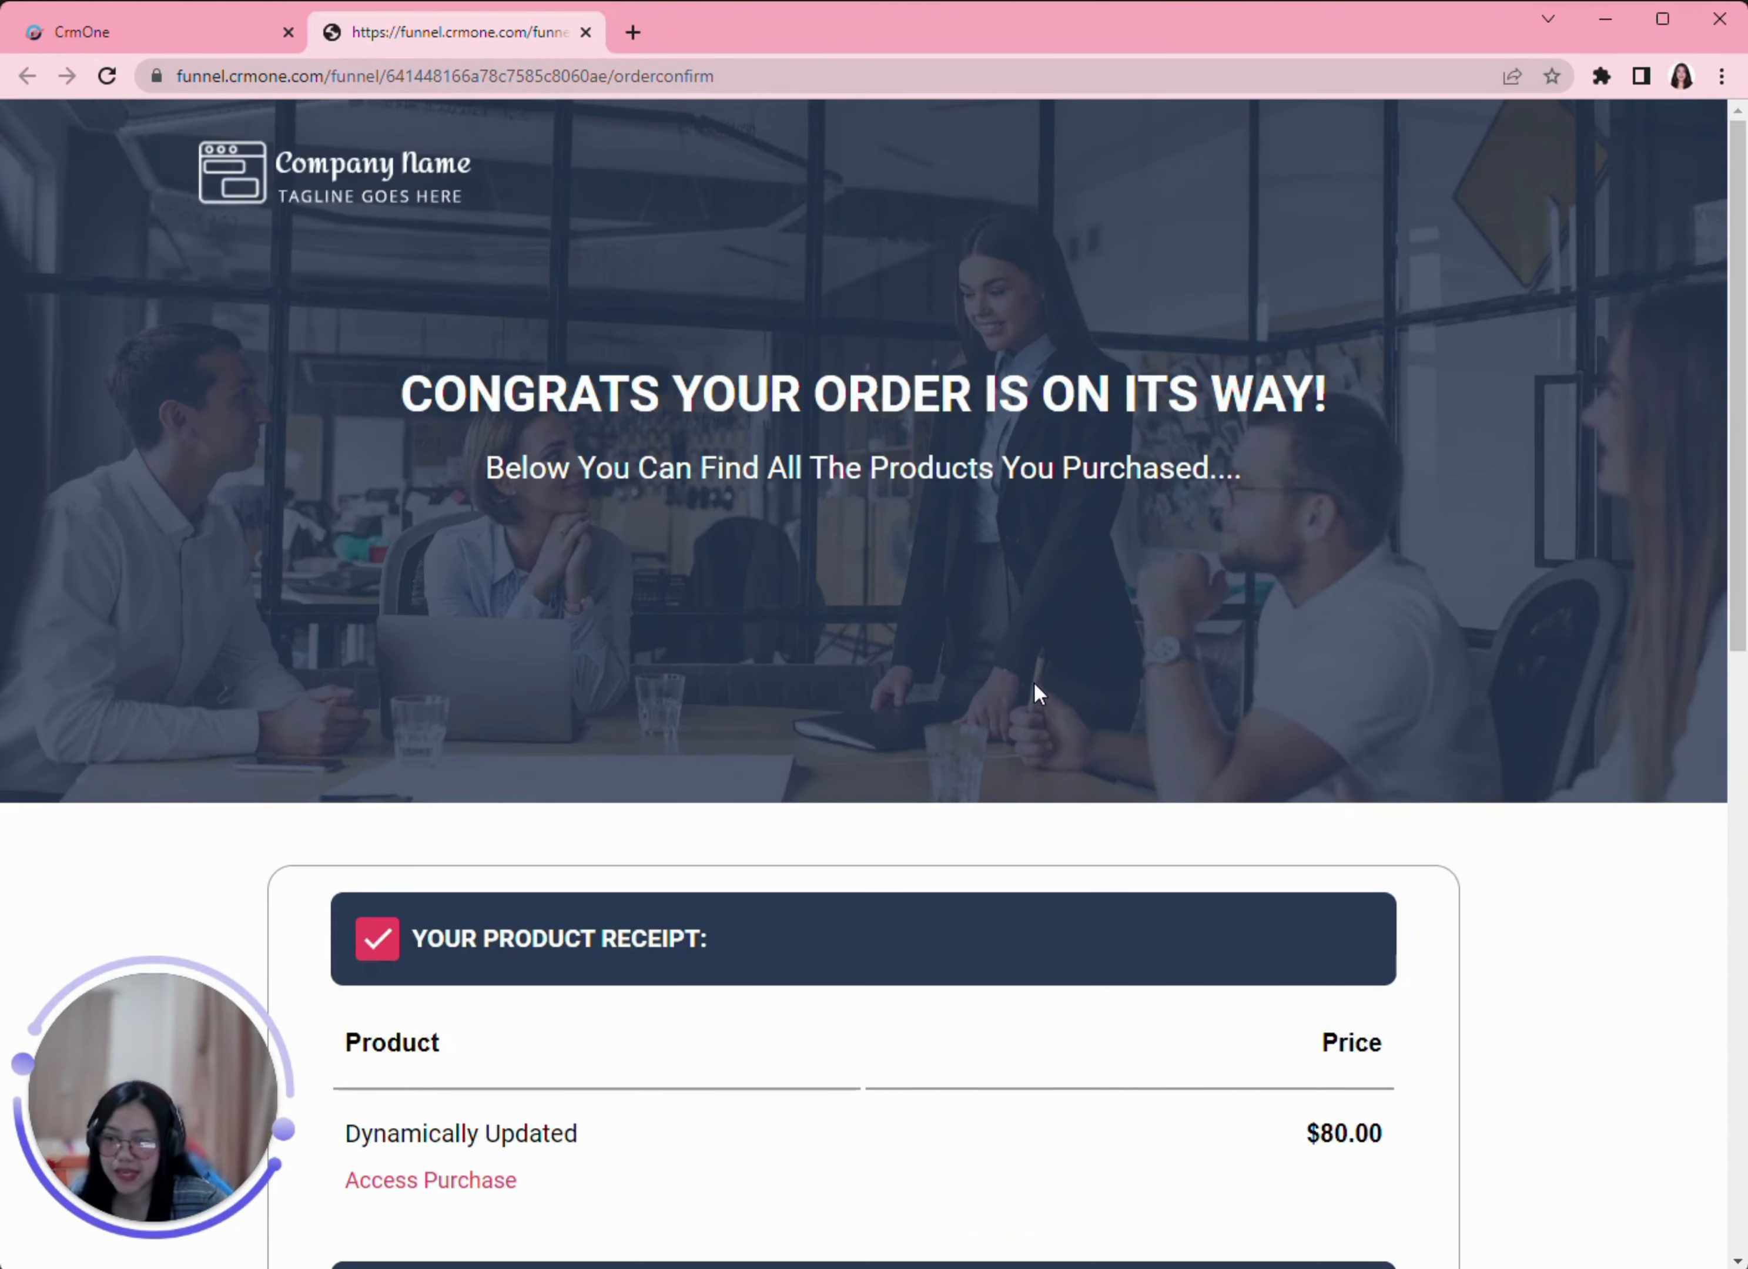